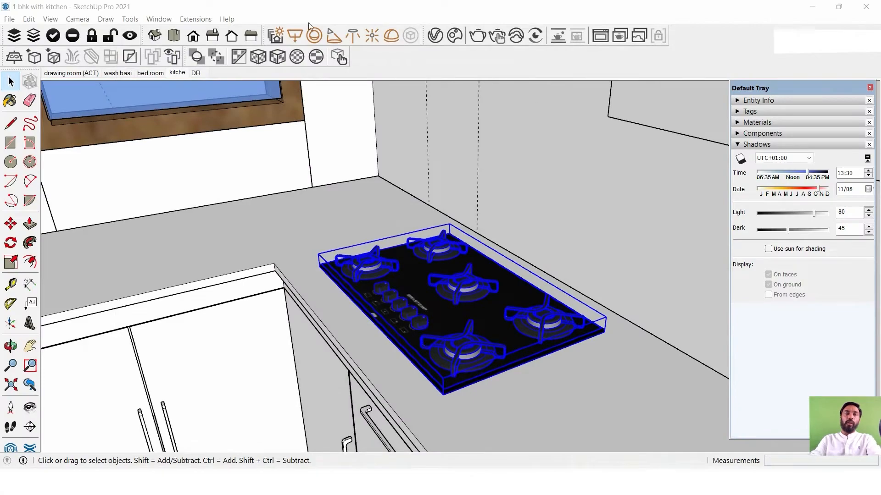
# - Show the kitche scene and undock the V-Ray Lights toolbar so it floats over the upper part of the model view
pyautogui.click(203, 74)
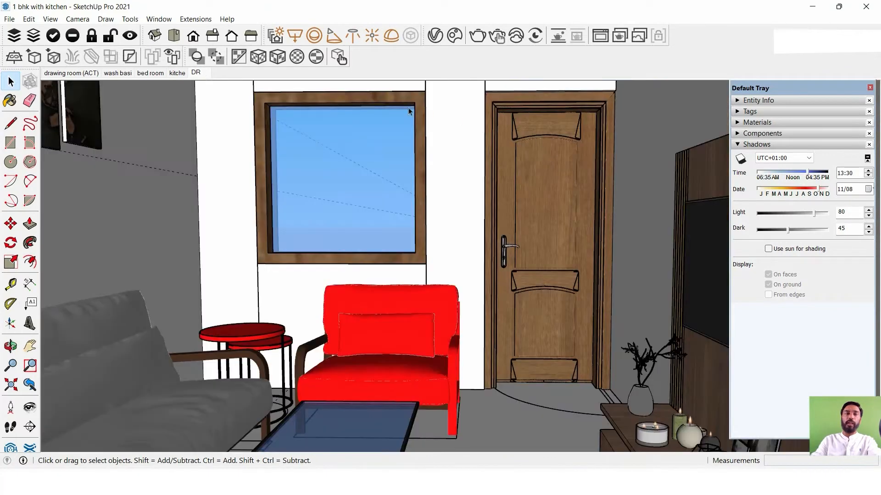
pyautogui.click(178, 73)
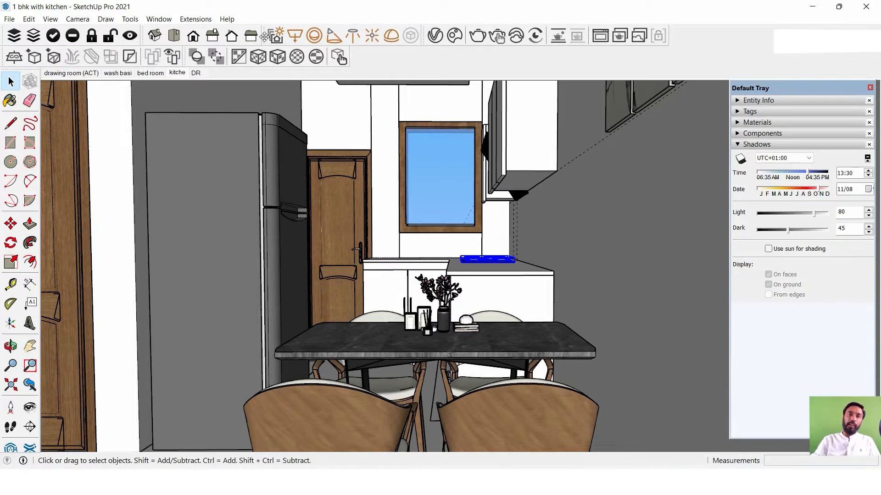
pyautogui.moveTo(265, 36); pyautogui.dragTo(308, 141)
pyautogui.moveTo(369, 121); pyautogui.dragTo(412, 92)
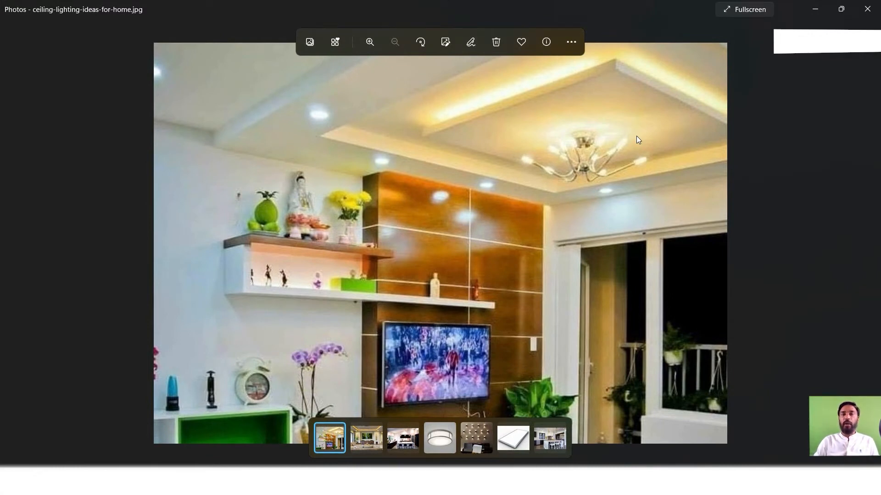
# - Look through the lighting reference images, comparing ceiling cove, pendant, round ceiling, wall and panel lights, and return to the cobb light image
pyautogui.press('Right')
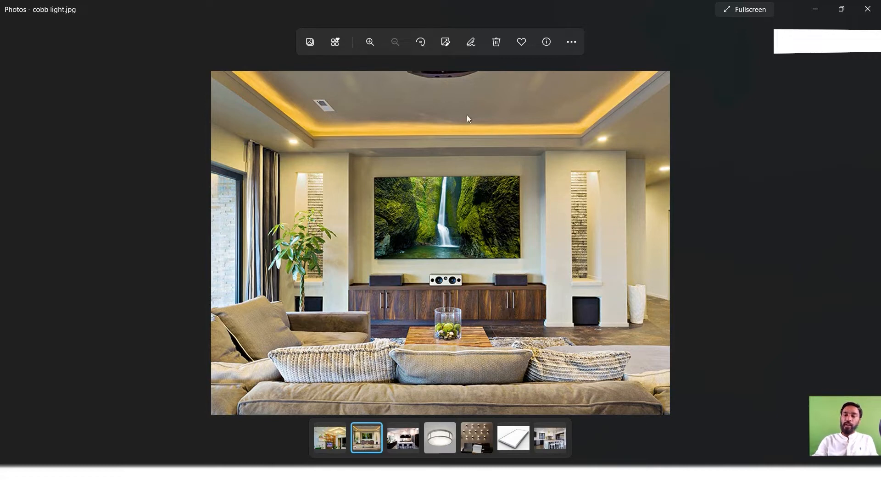
pyautogui.press('Right')
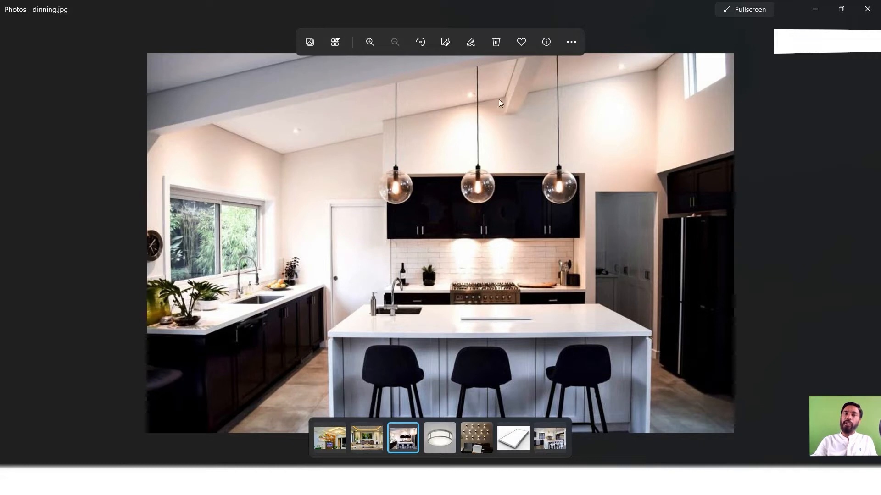
pyautogui.press('Right')
pyautogui.press('Right')
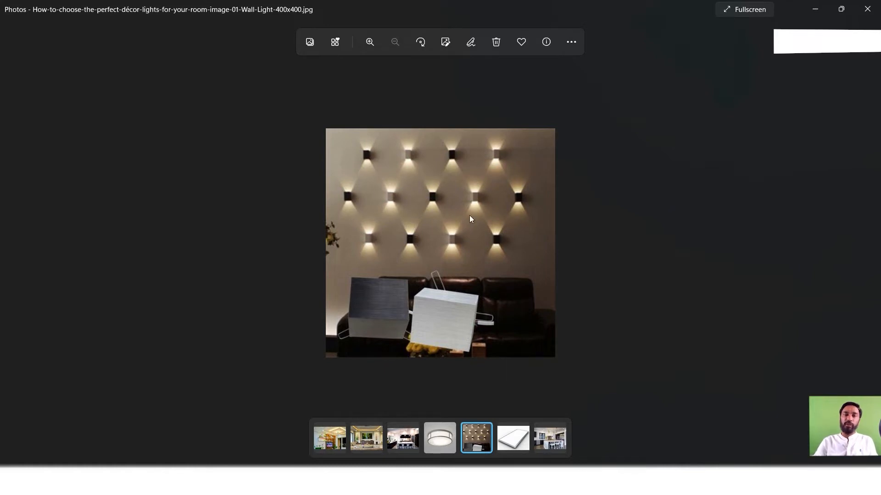
pyautogui.press('Right')
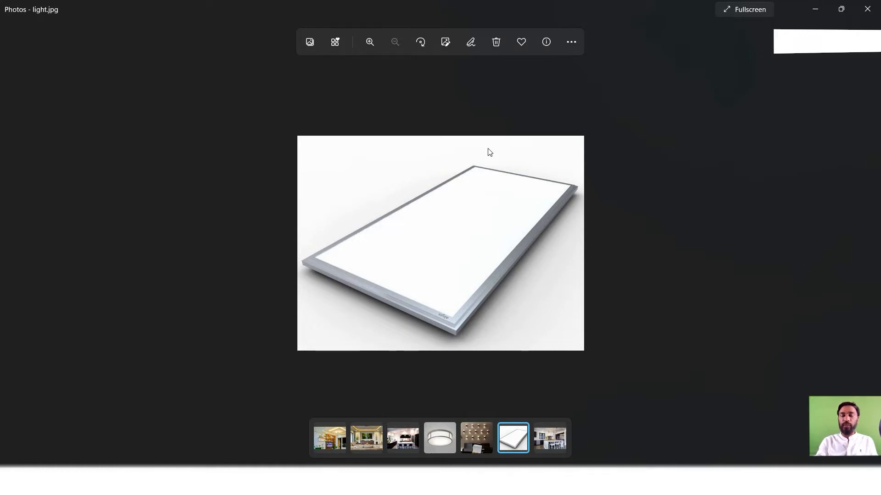
pyautogui.press('Left')
pyautogui.press('Left')
pyautogui.press('Left')
pyautogui.press('Right')
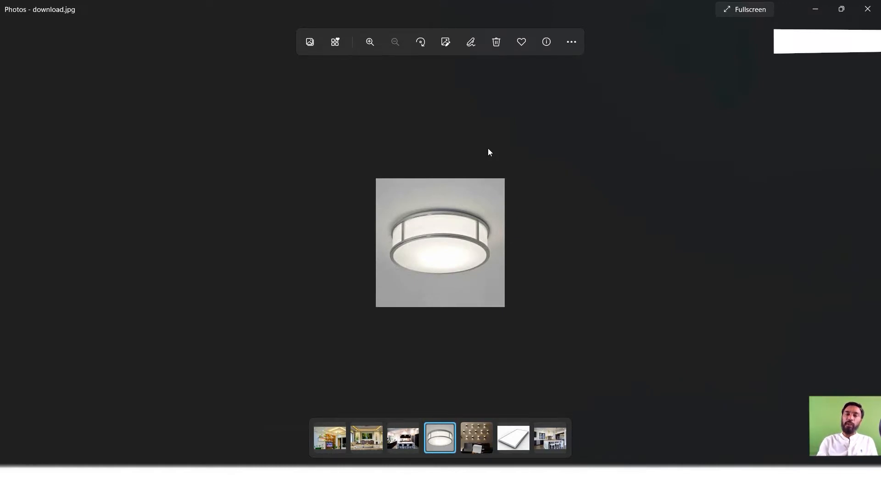
pyautogui.press('Right')
pyautogui.press('Right')
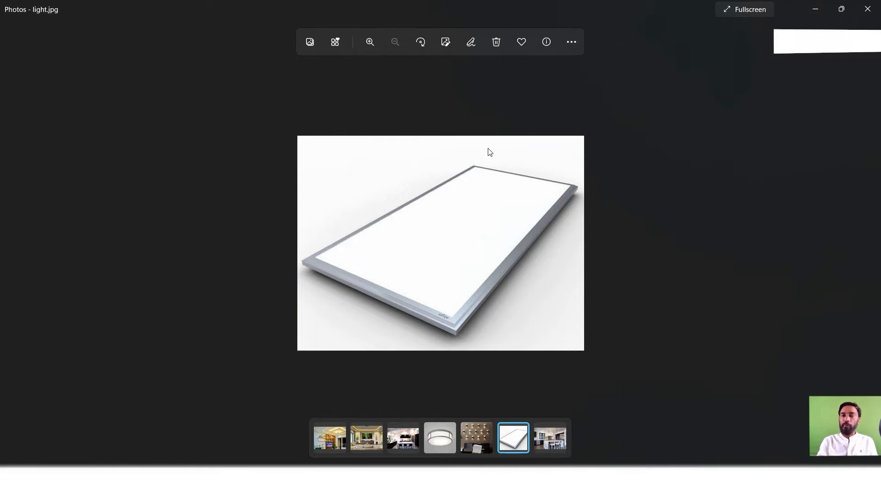
pyautogui.press('Right')
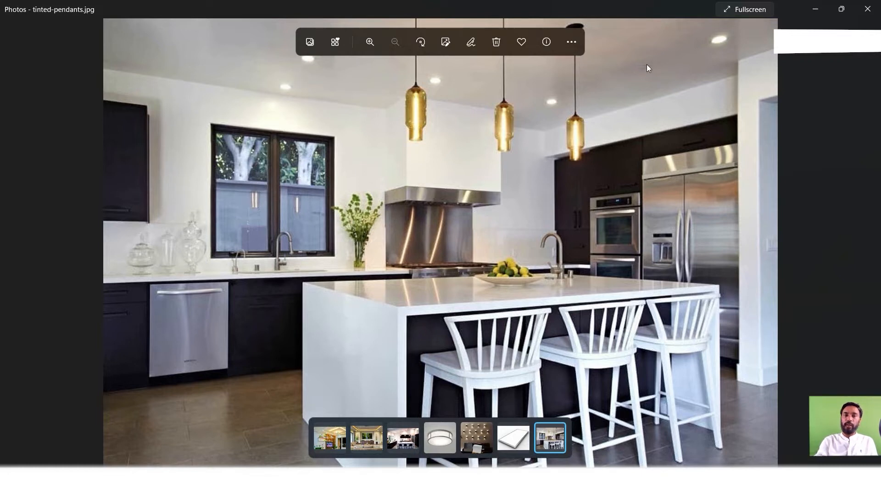
pyautogui.press('Left')
pyautogui.press('Left')
pyautogui.press('Left')
pyautogui.press('Left')
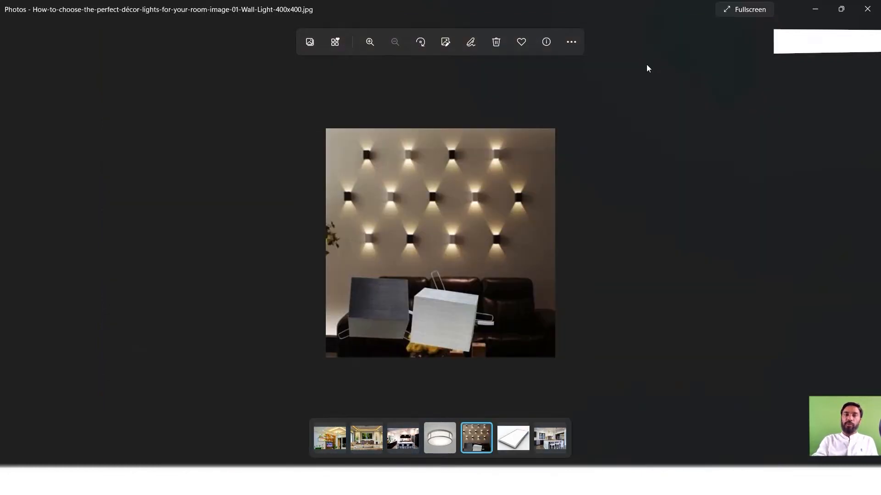
pyautogui.press('Left')
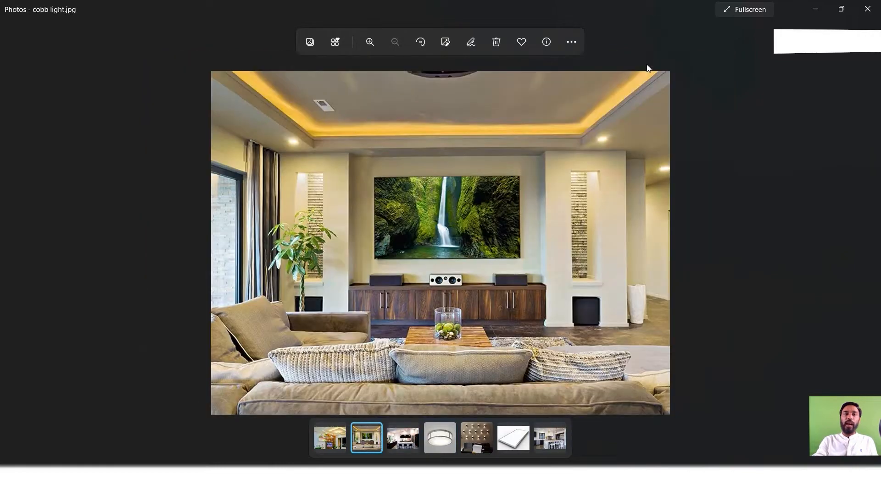
# - Examine the reference images from day light through rrr, with the image viewer maximized
pyautogui.press('Right')
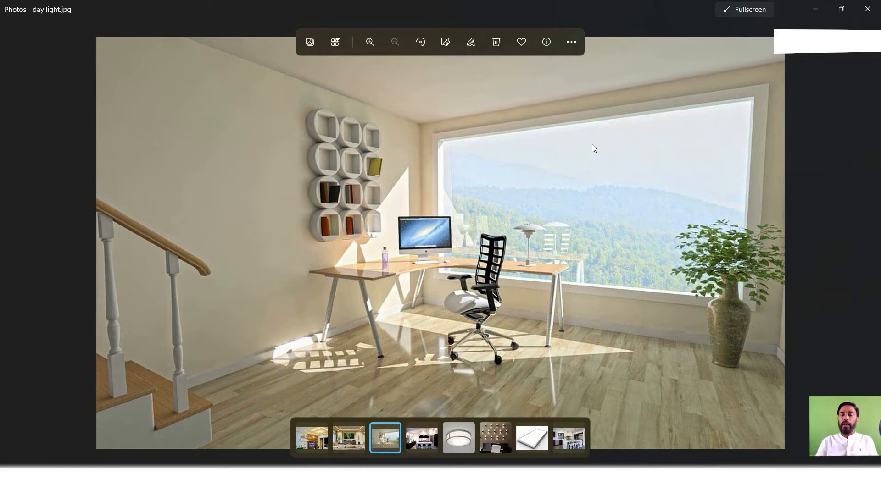
pyautogui.press('Right')
pyautogui.press('Right')
pyautogui.press('Right')
pyautogui.press('Right')
pyautogui.press('Right')
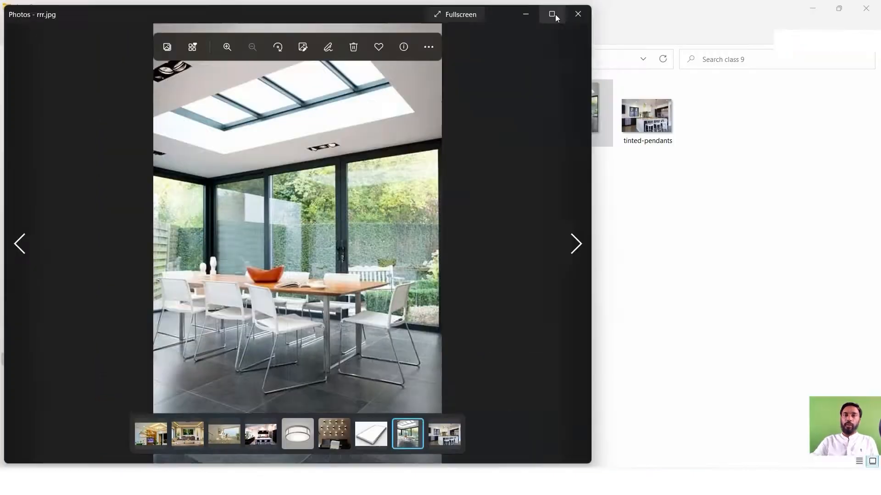
pyautogui.click(554, 14)
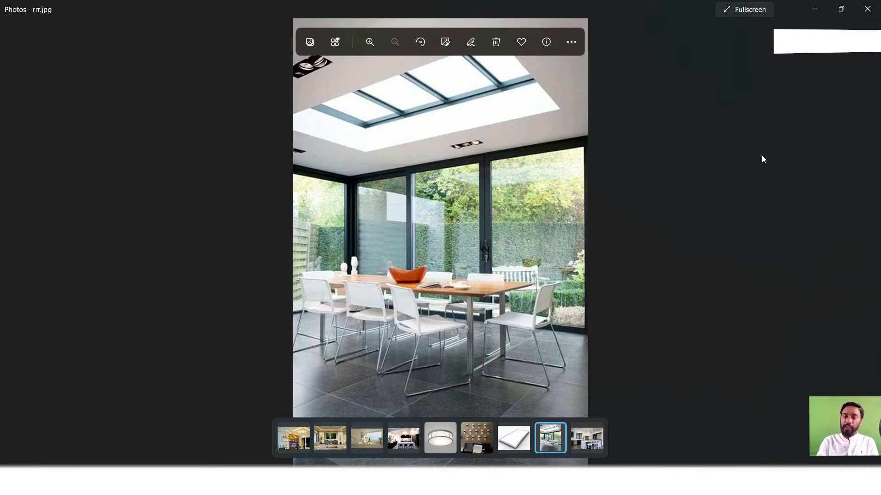
# - Compare the natural lighting in the day light image with the artificial lighting in the dinning and download images
pyautogui.press('Left')
pyautogui.press('Left')
pyautogui.press('Left')
pyautogui.press('Left')
pyautogui.press('Left')
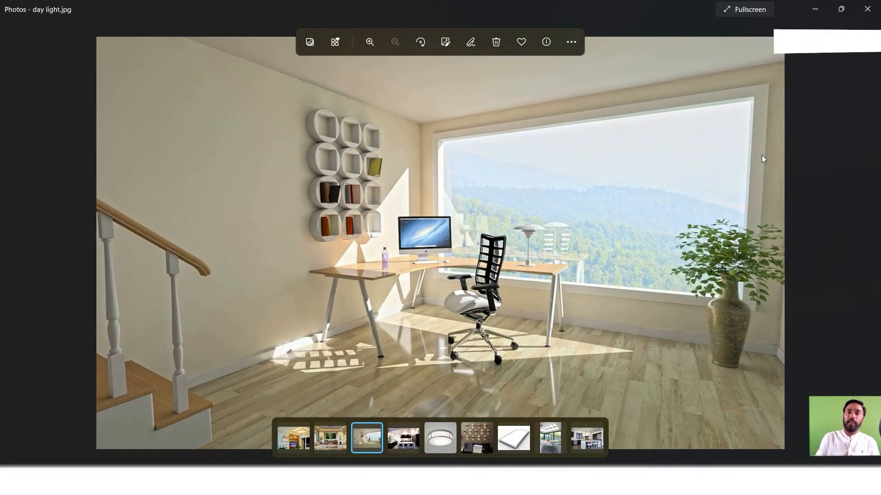
pyautogui.press('Right')
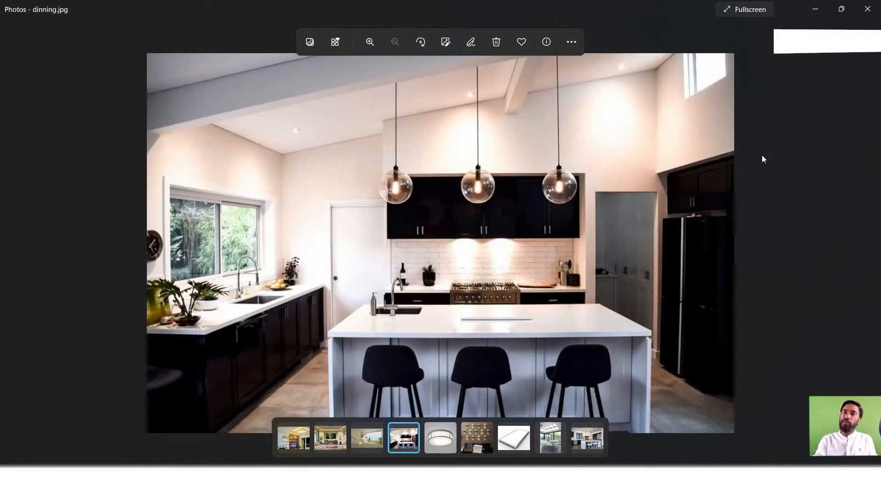
pyautogui.press('Right')
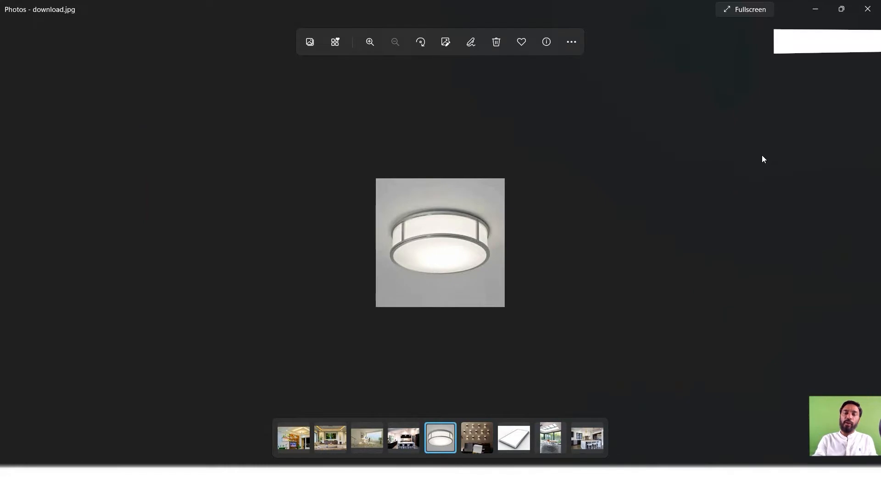
pyautogui.press('Left')
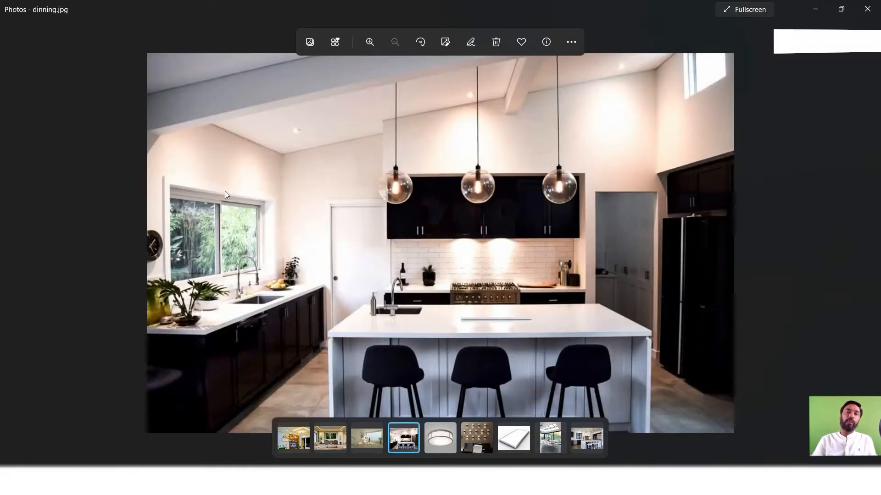
pyautogui.press('Left')
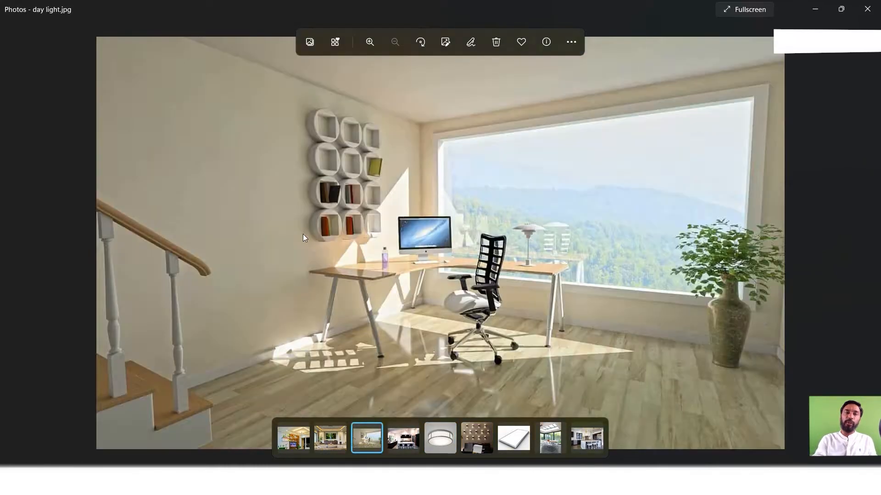
pyautogui.press('Left')
pyautogui.press('Right')
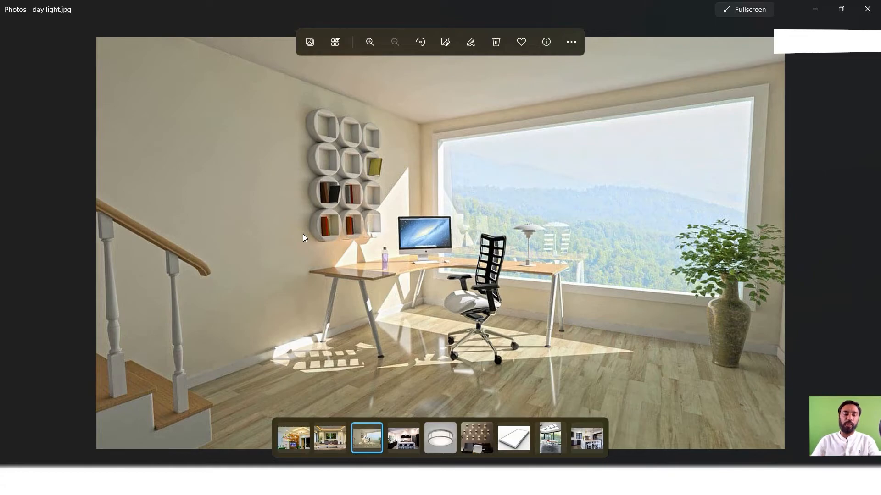
# - Switch back to SketchUp and show the drawing room (ACT) scene
pyautogui.hotkey('alt', 'Tab')
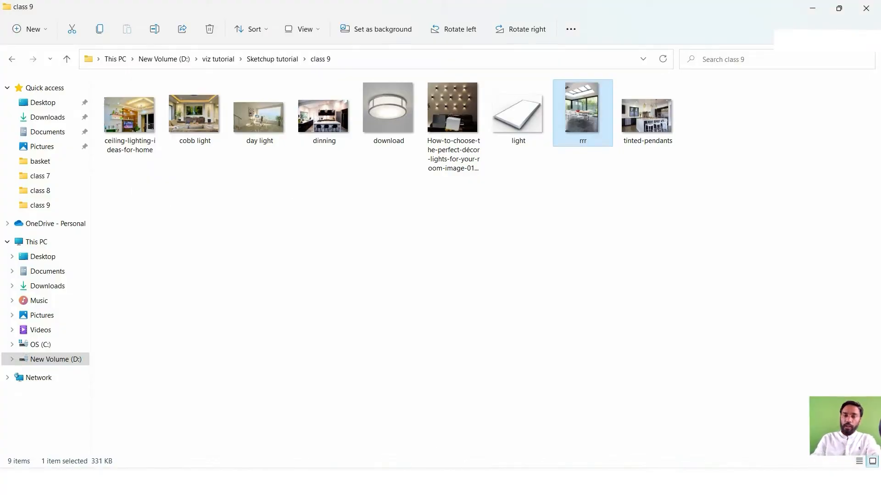
pyautogui.hotkey('alt', 'Tab')
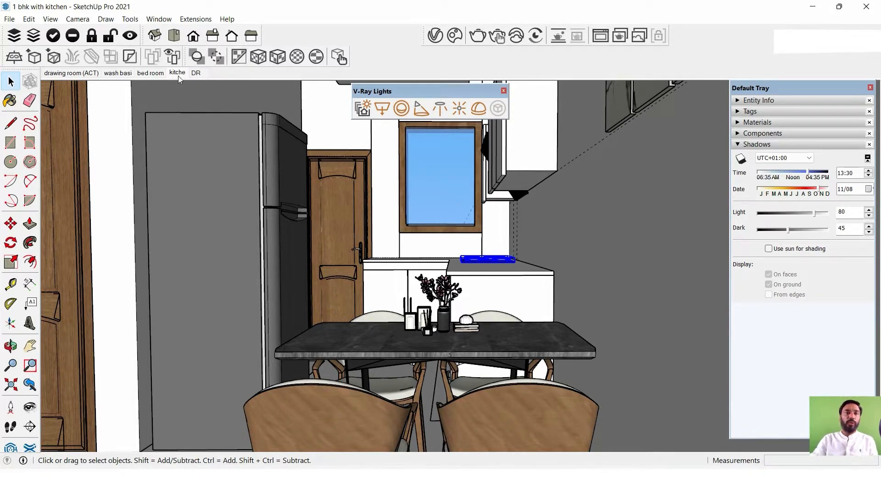
pyautogui.click(153, 74)
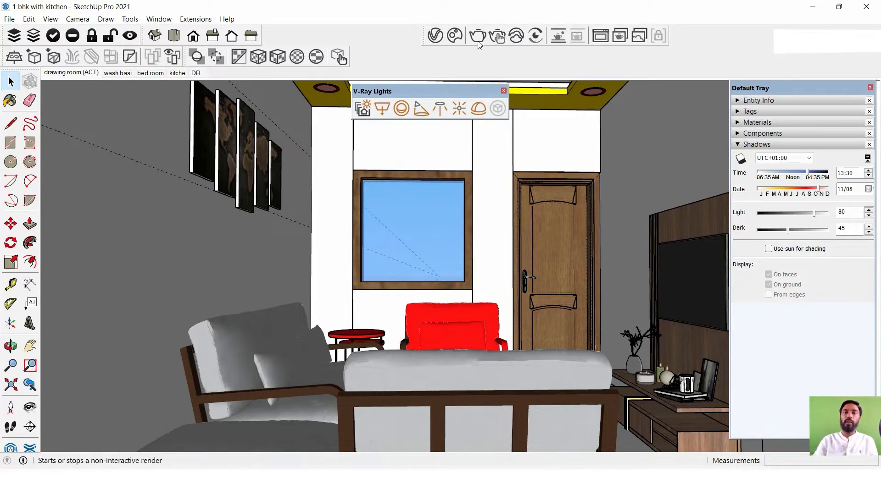
# - Enable Material Override in the render settings of the V-Ray Asset Editor
pyautogui.click(434, 36)
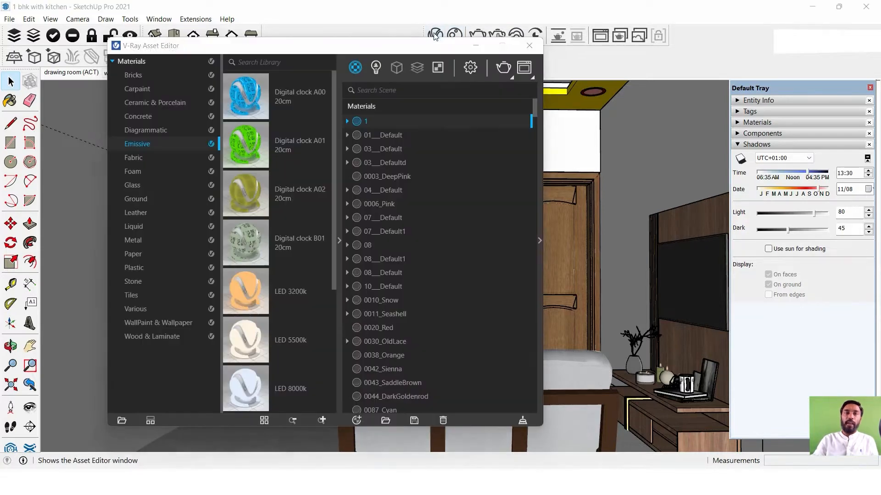
pyautogui.click(472, 66)
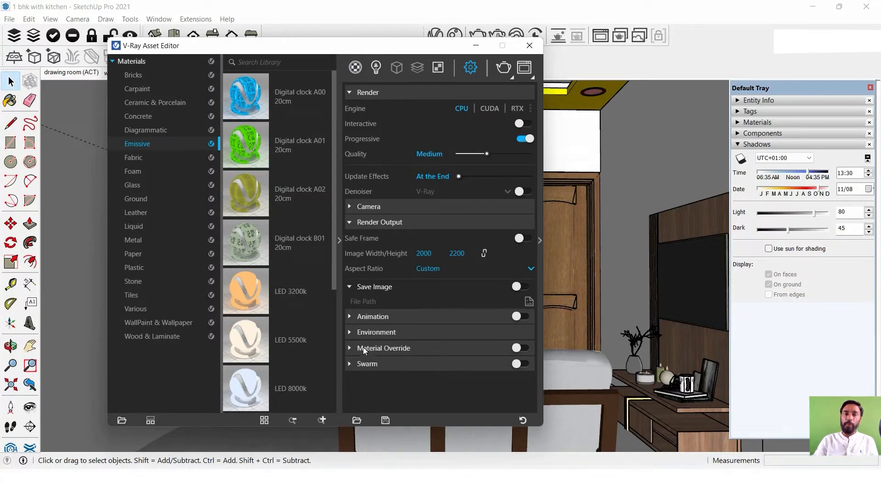
pyautogui.click(524, 347)
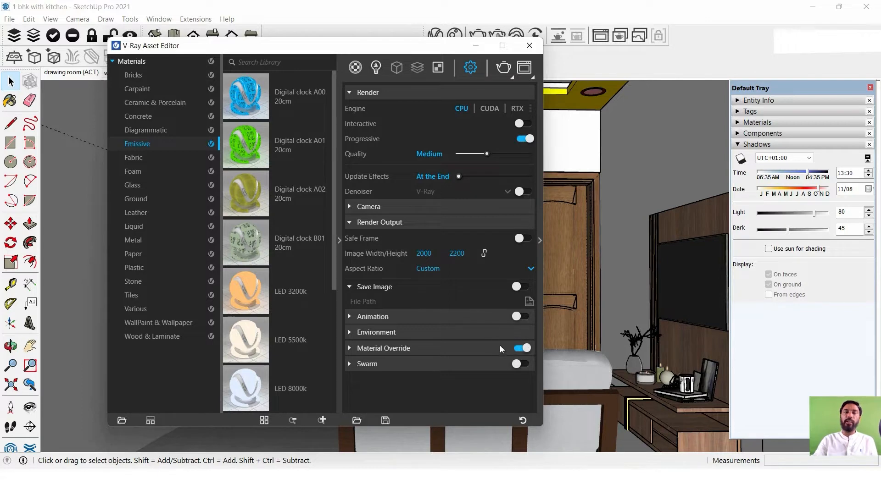
# - Run test renders of the drawing room in the V-Ray Frame Buffer, stopping each one, and close the frame buffer
pyautogui.click(524, 67)
pyautogui.moveTo(535, 68); pyautogui.dragTo(576, 82)
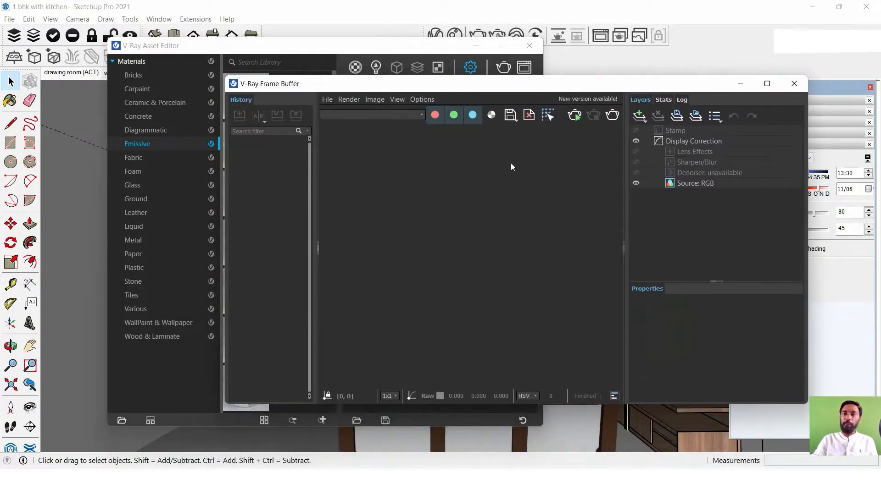
pyautogui.click(613, 118)
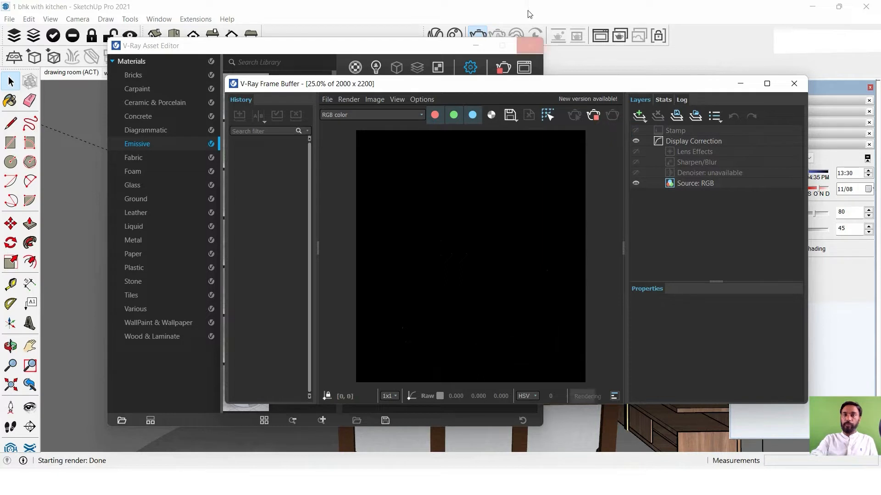
pyautogui.click(593, 110)
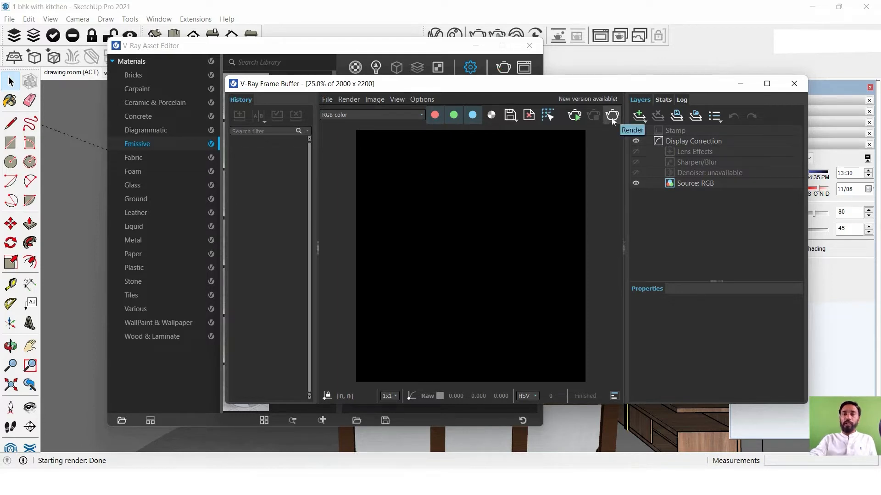
pyautogui.click(612, 116)
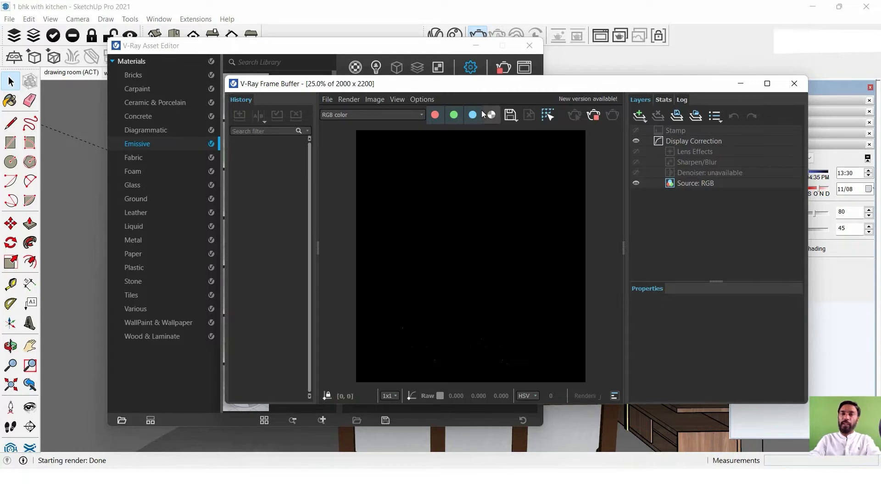
pyautogui.click(593, 118)
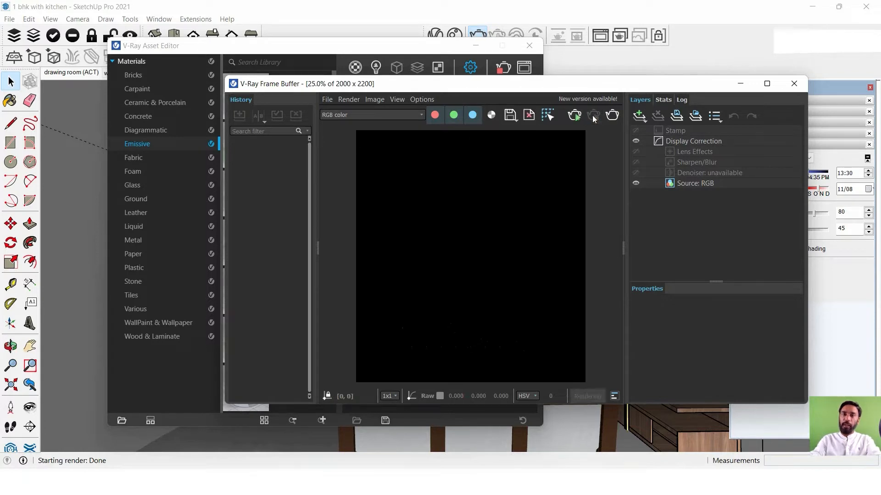
pyautogui.click(794, 83)
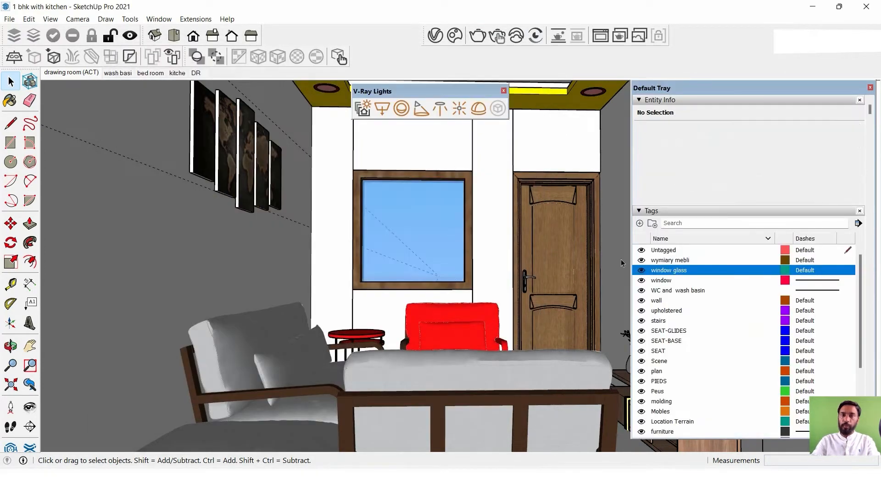
# - Narrow the Default Tray and hide the window glass tag
pyautogui.moveTo(631, 255); pyautogui.dragTo(700, 249)
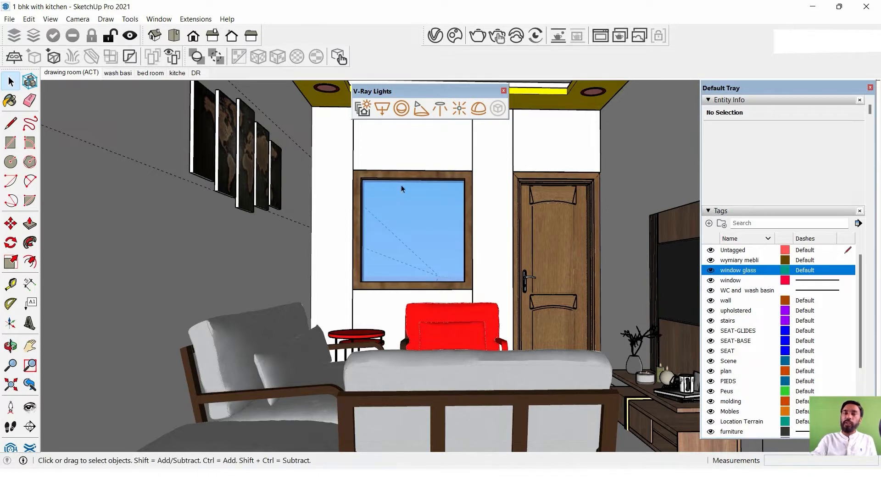
pyautogui.click(710, 271)
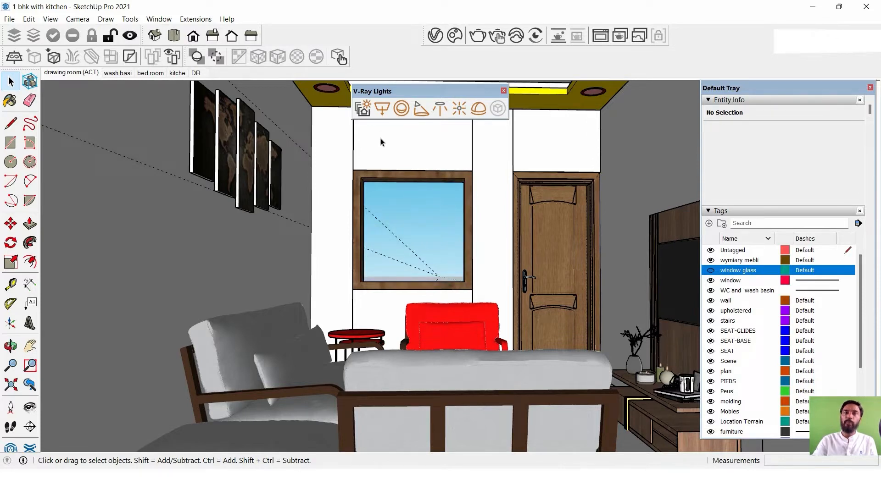
# - Run a test render of the drawing room with the window glass hidden, stop it and close the V-Ray Frame Buffer
pyautogui.click(435, 36)
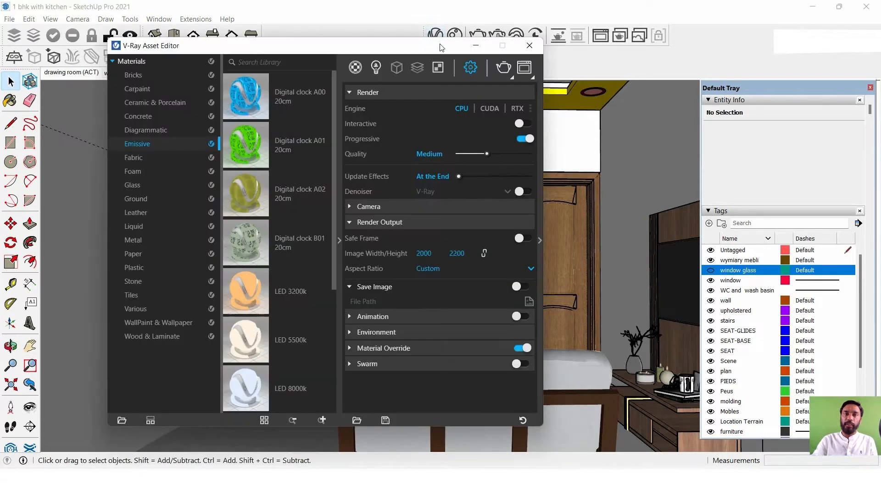
pyautogui.click(523, 69)
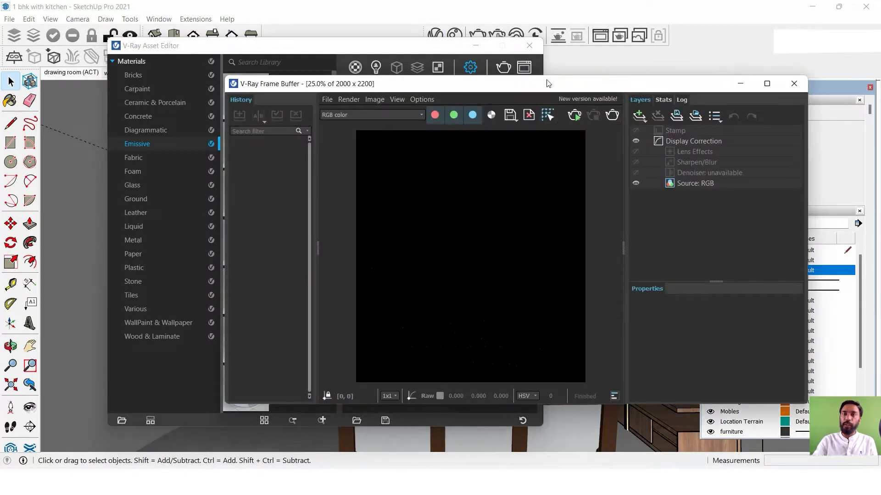
pyautogui.click(613, 115)
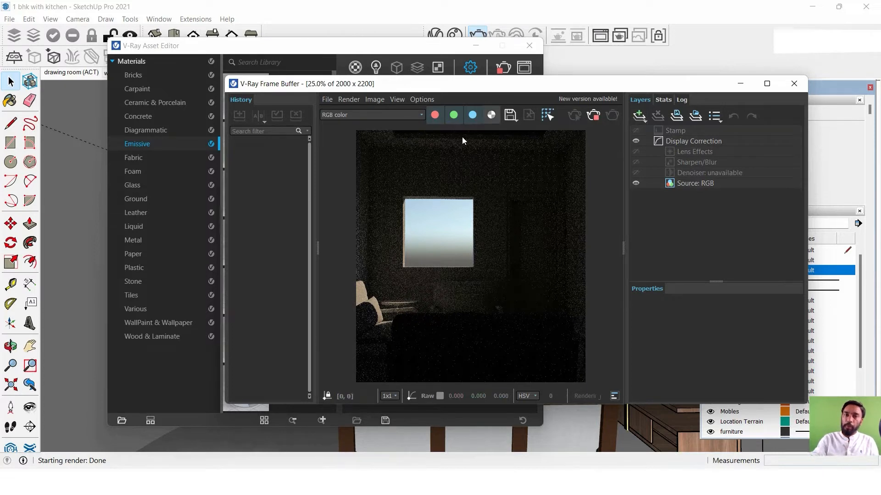
pyautogui.click(594, 112)
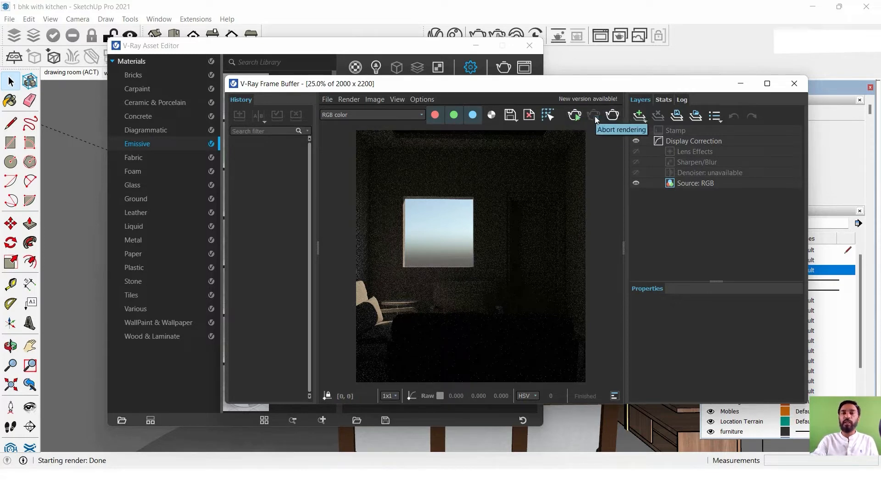
pyautogui.click(793, 83)
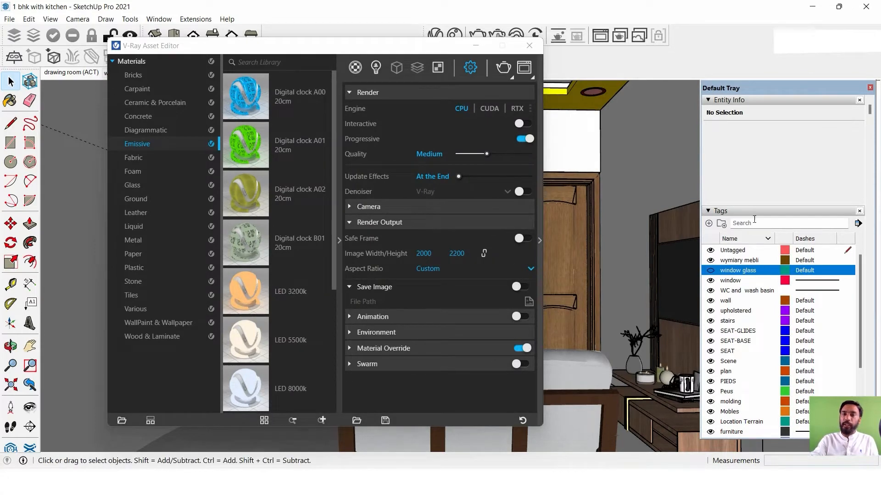
# - Move the V-Ray Asset Editor aside and collapse the Entity Info and Tags sections of the Default Tray
pyautogui.moveTo(454, 54); pyautogui.dragTo(460, 74)
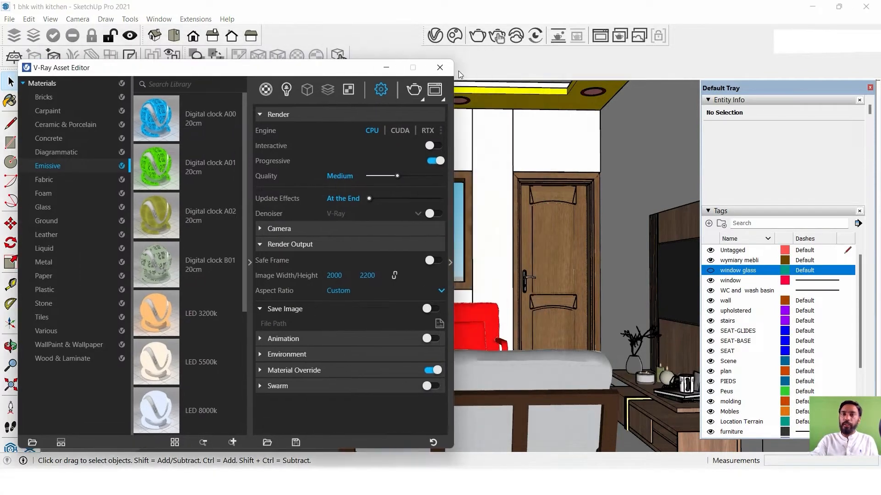
pyautogui.click(721, 101)
pyautogui.click(724, 113)
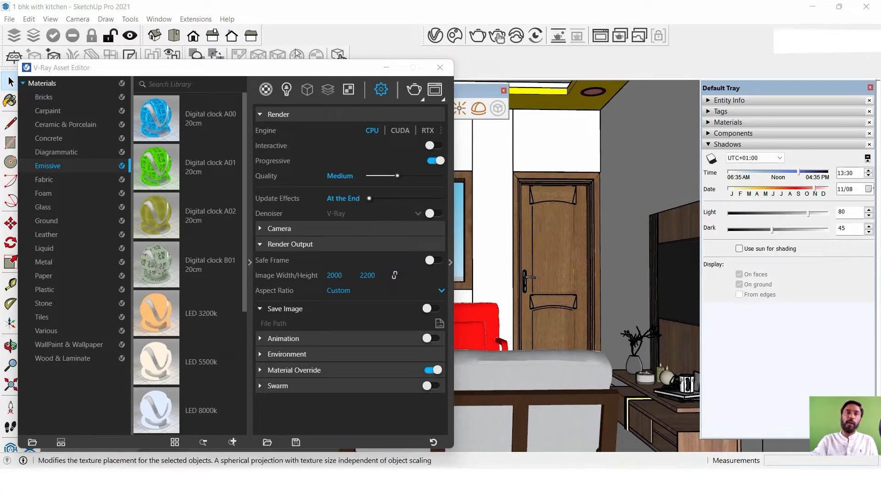
# - Turn on shadows in the model and minimise the V-Ray Asset Editor
pyautogui.click(159, 20)
pyautogui.moveTo(166, 32)
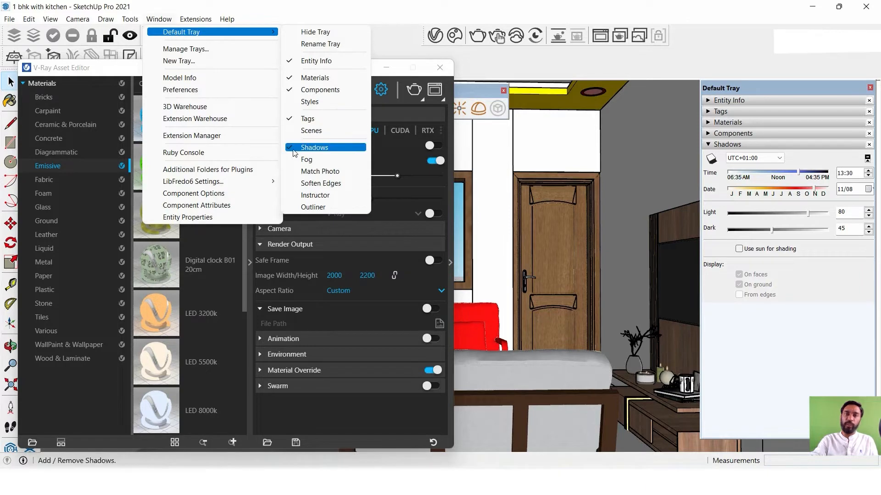
pyautogui.click(810, 316)
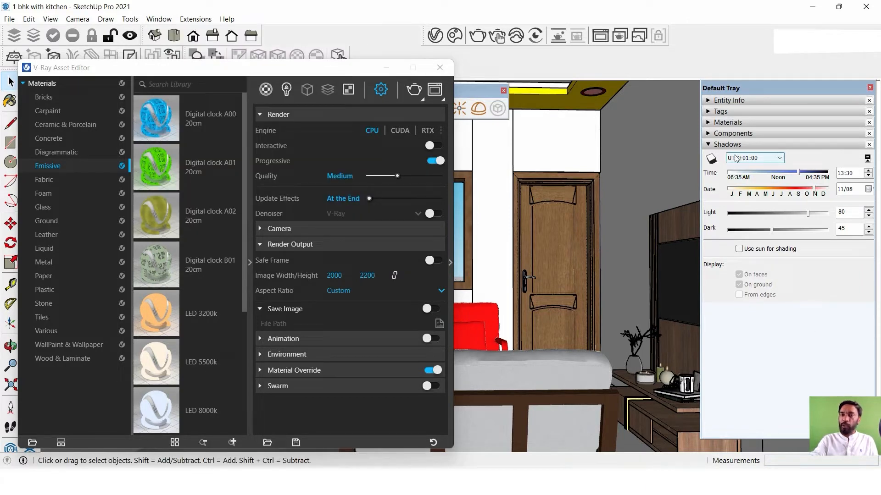
pyautogui.click(712, 160)
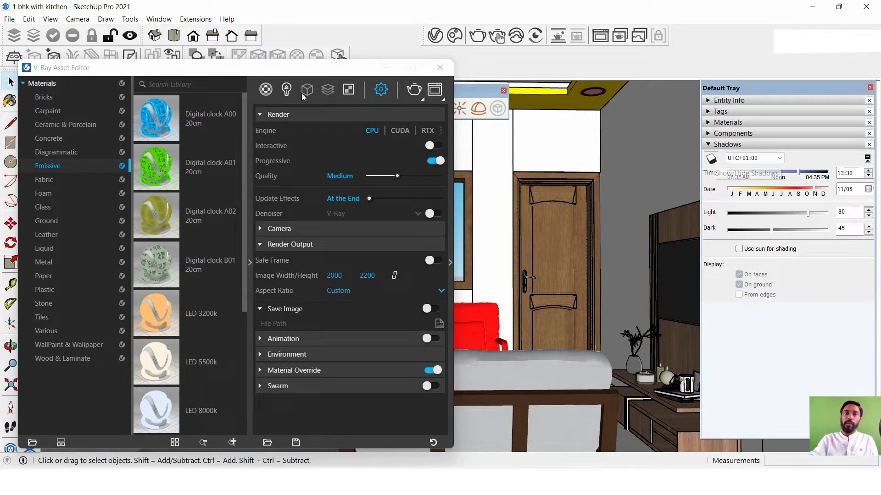
pyautogui.click(387, 69)
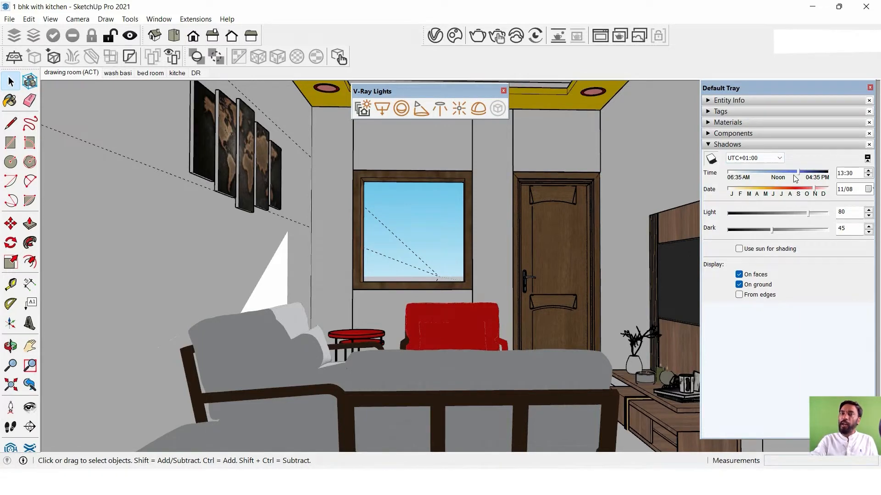
# - Try different shadow times for the drawing room, including 13:44, 10:14, 07:29 and 14:13, ending at 08:01
pyautogui.moveTo(799, 172); pyautogui.dragTo(802, 172)
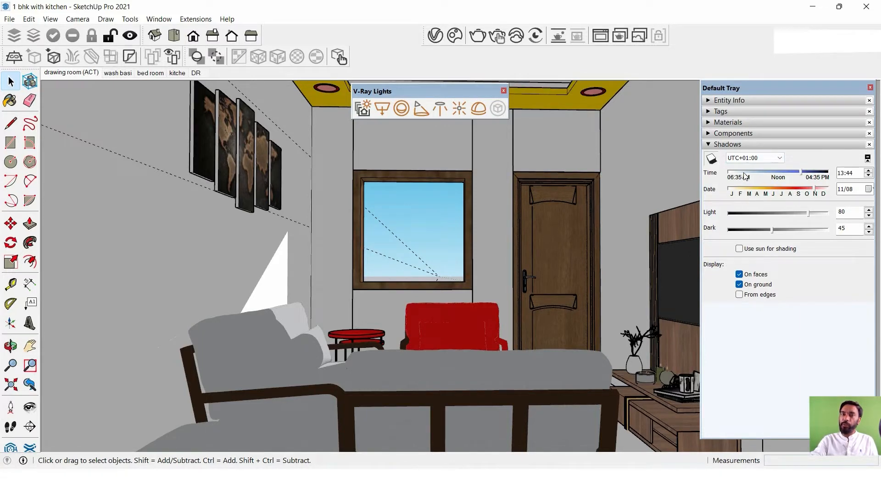
pyautogui.click(747, 173)
pyautogui.moveTo(743, 177); pyautogui.dragTo(767, 175)
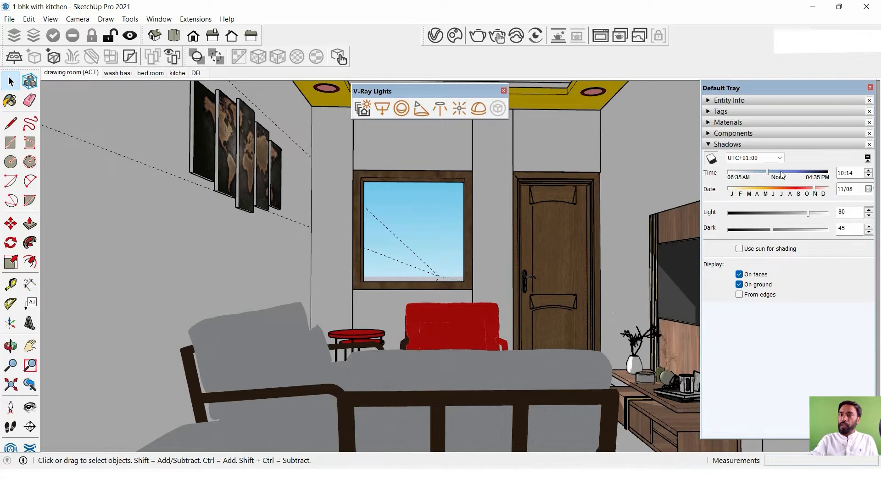
pyautogui.click(774, 175)
pyautogui.click(751, 177)
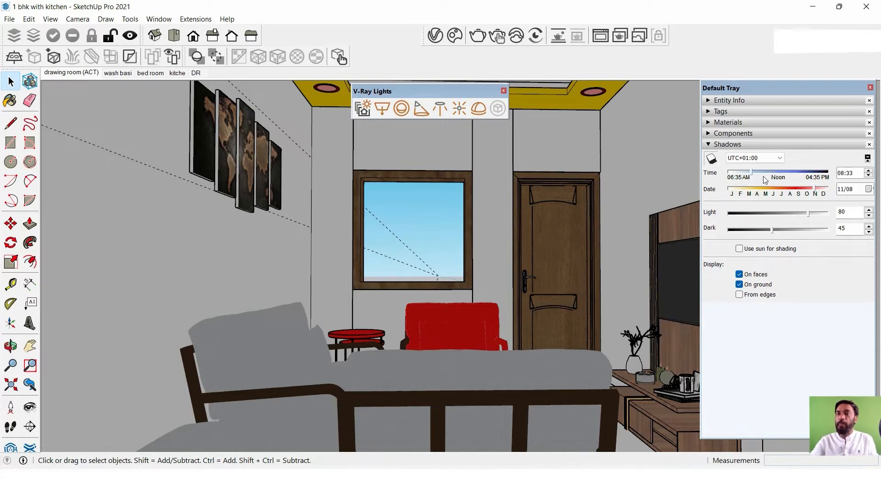
pyautogui.click(743, 176)
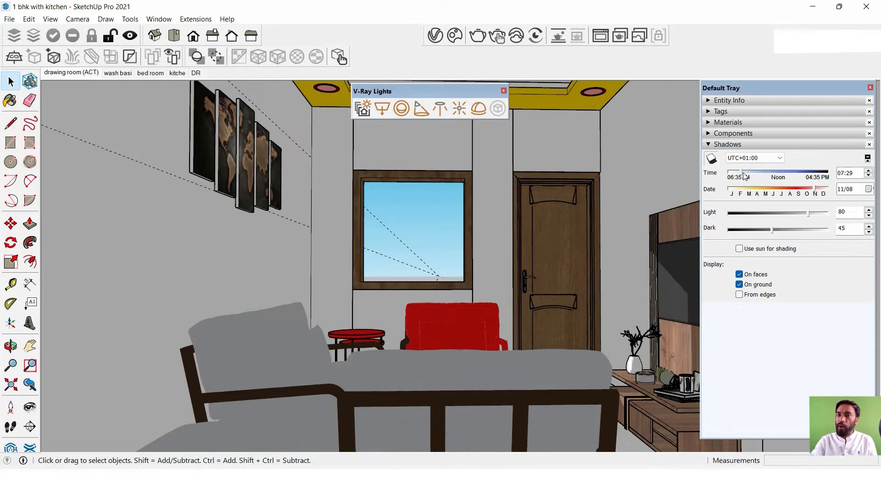
pyautogui.click(751, 173)
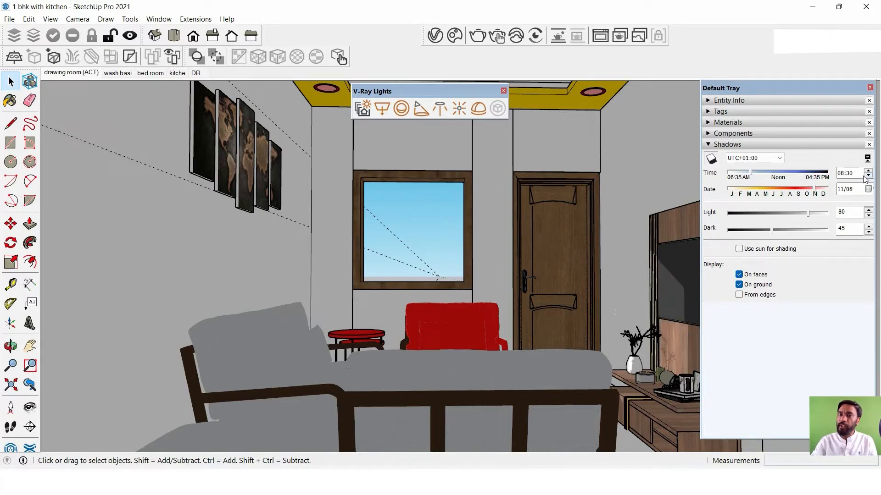
pyautogui.click(804, 175)
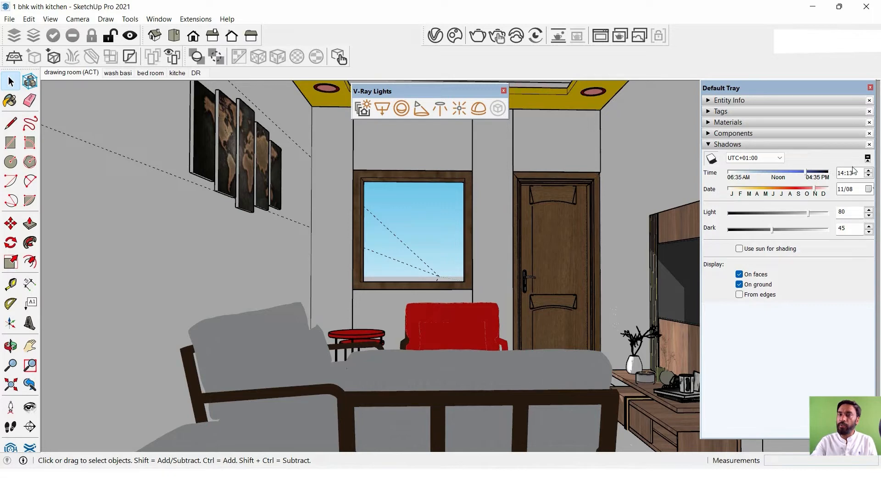
pyautogui.click(746, 173)
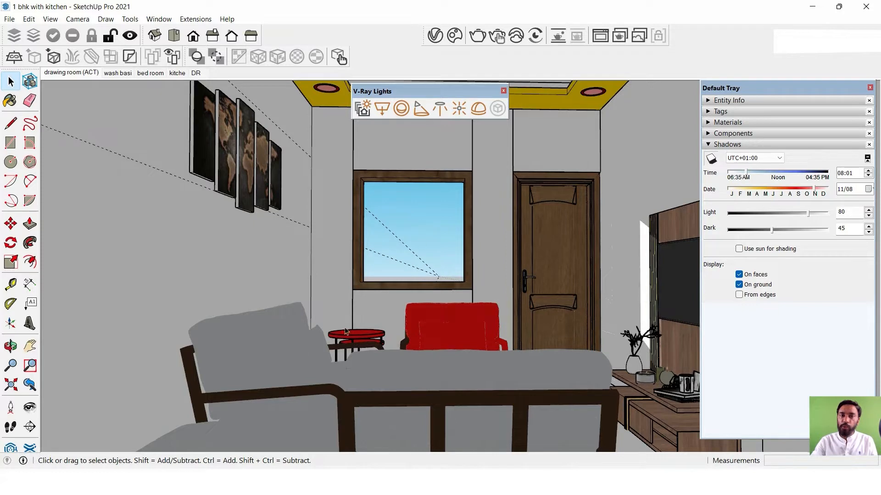
# - Try the shadow dates 11/22, 08/02 and 05/12, ending at 02/05
pyautogui.click(817, 189)
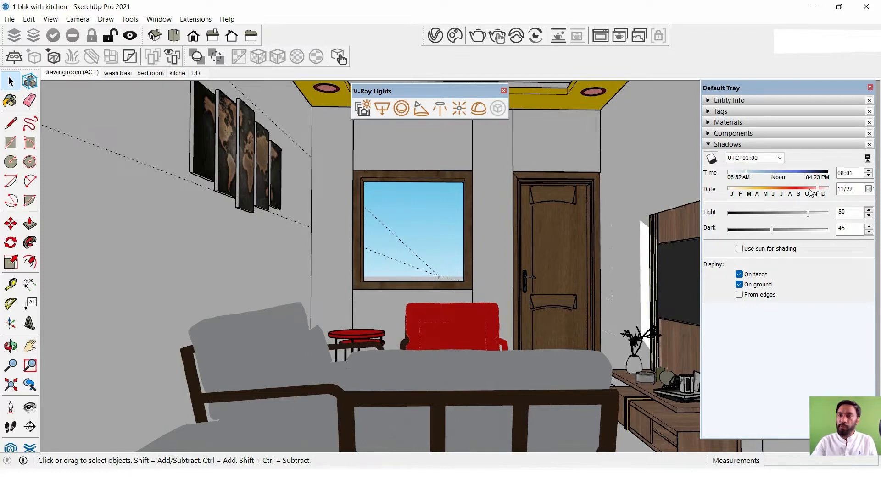
pyautogui.click(788, 190)
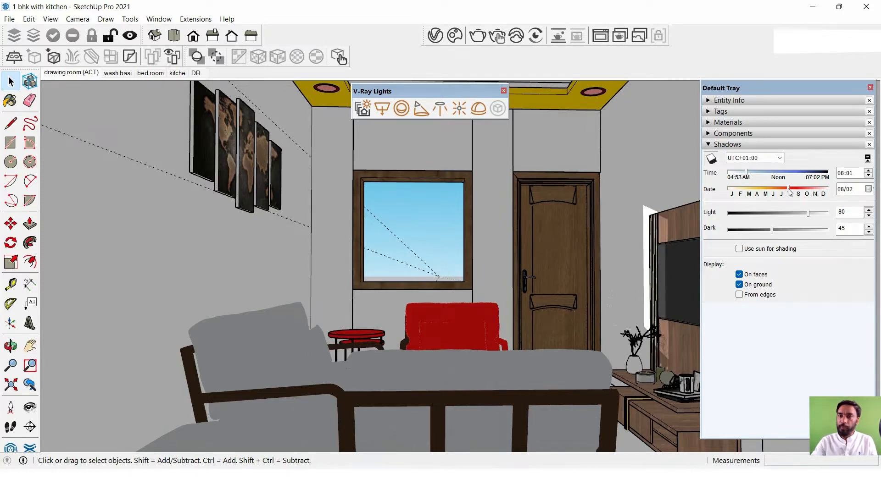
pyautogui.click(764, 190)
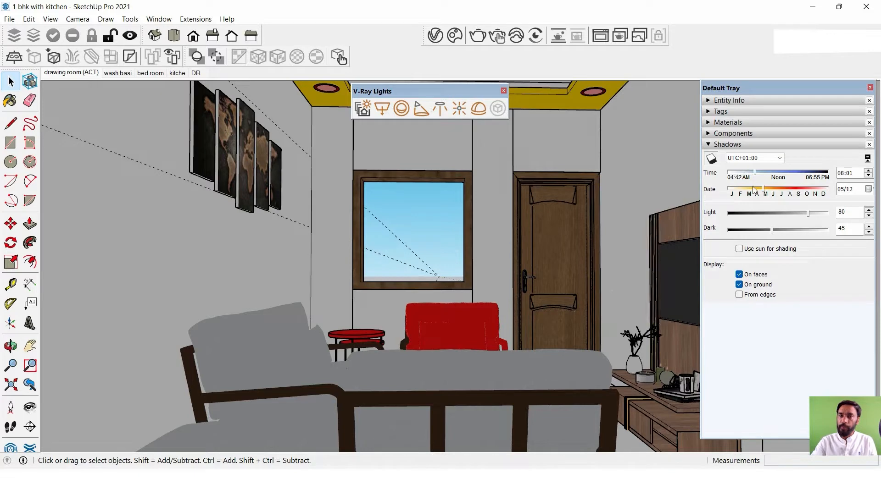
pyautogui.click(751, 189)
pyautogui.click(740, 190)
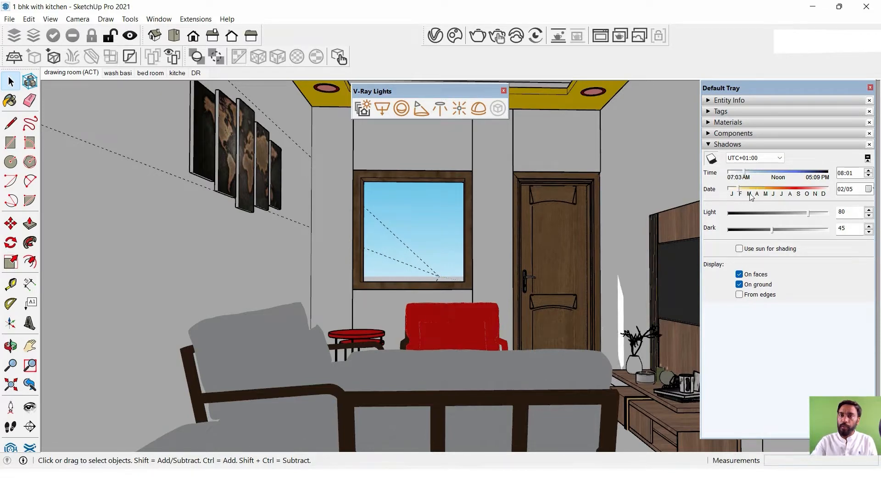
# - Try the shadow times 10:42, 07:58, 08:01 and 10:15 for the current date, ending at 09:23
pyautogui.click(765, 171)
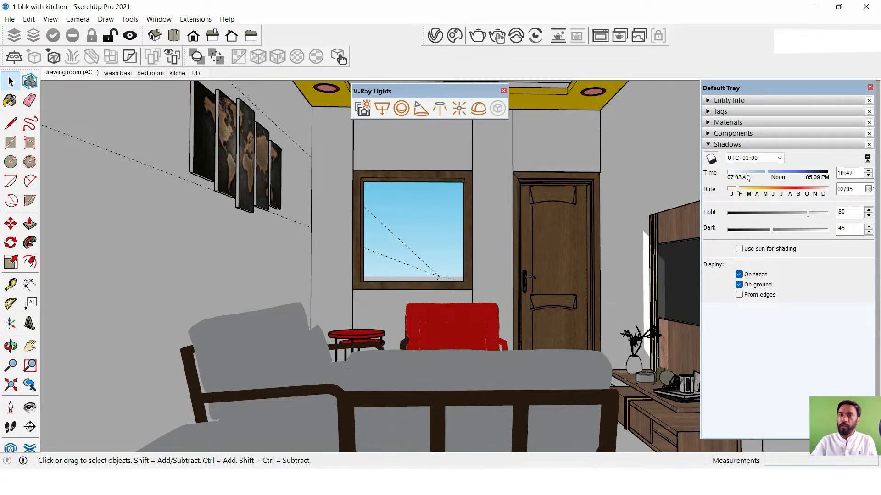
pyautogui.click(745, 173)
pyautogui.click(740, 174)
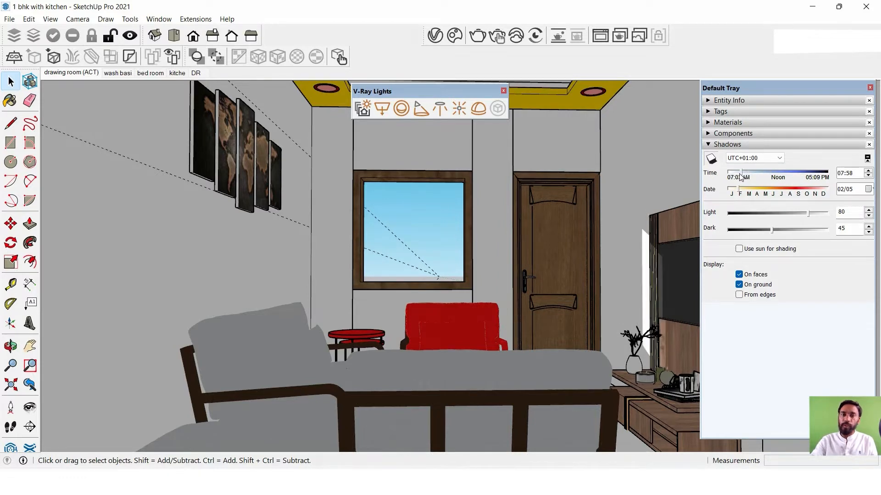
pyautogui.click(738, 176)
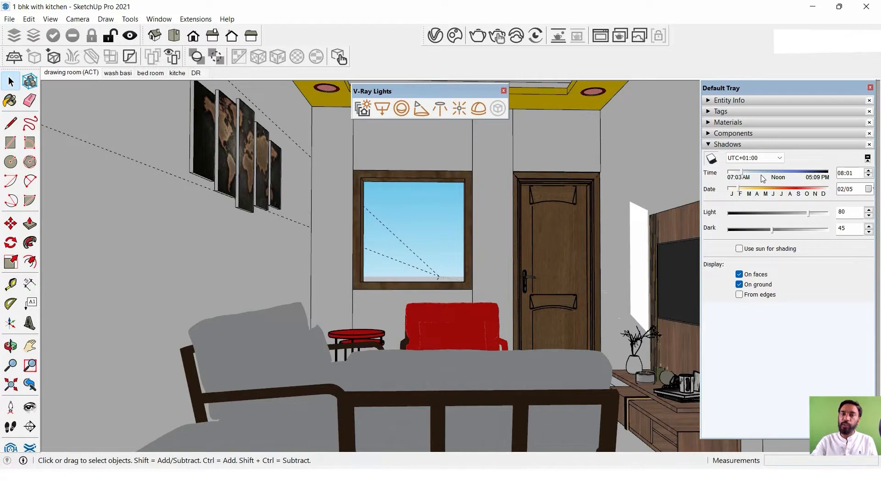
pyautogui.click(761, 175)
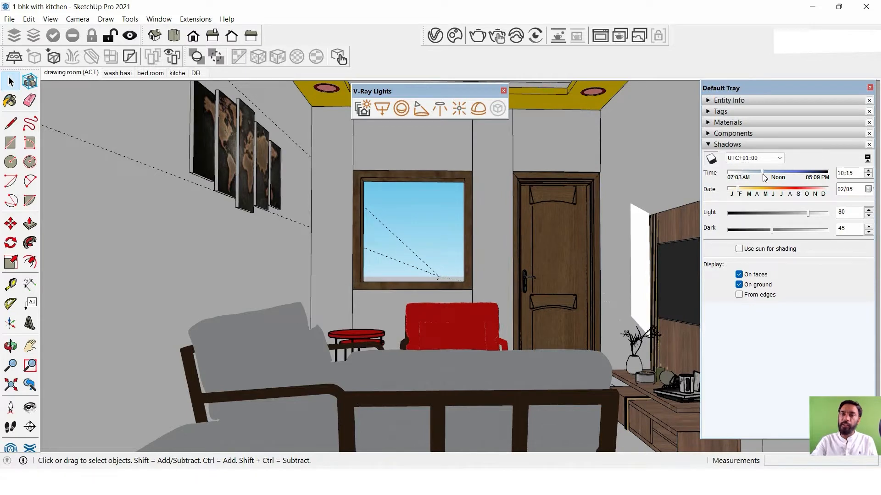
pyautogui.click(762, 174)
pyautogui.click(756, 176)
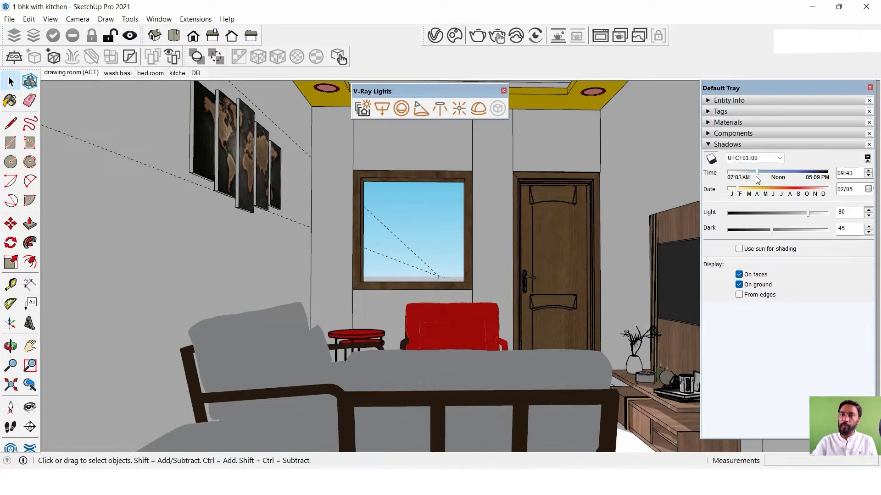
pyautogui.click(753, 178)
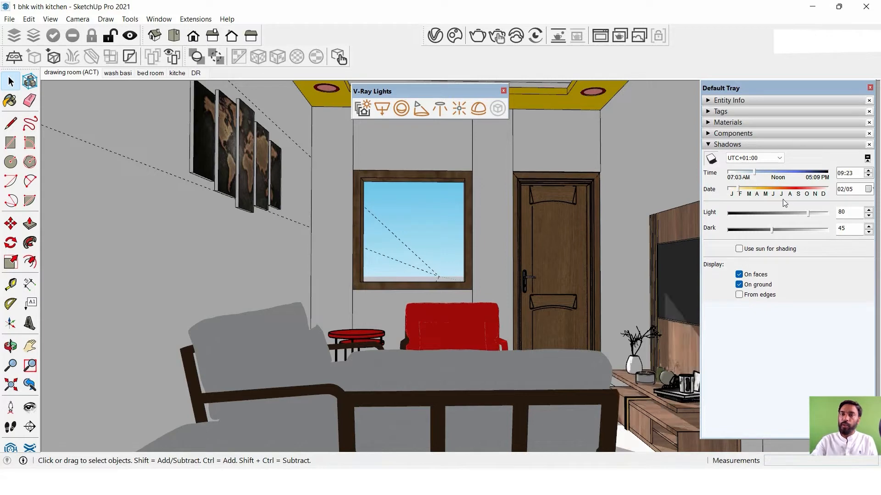
# - Try the shadow dates 03/13, 05/21 and 04/19, and set the date to 05/08
pyautogui.click(748, 191)
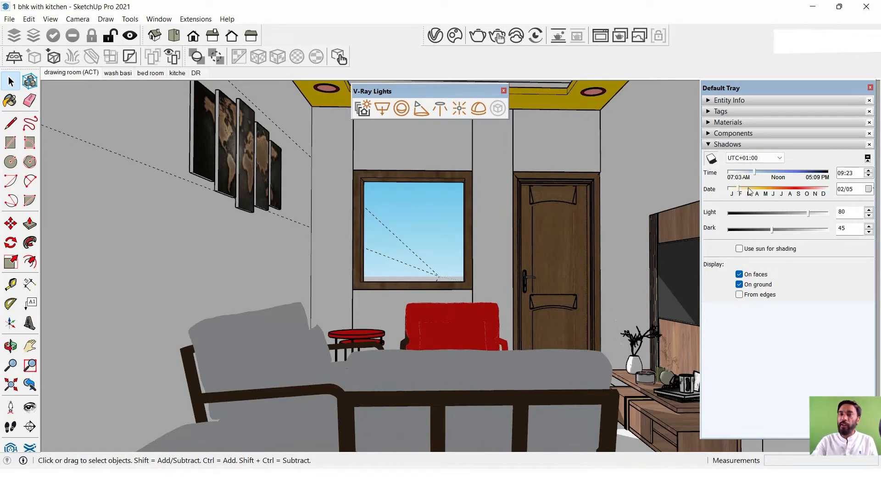
pyautogui.click(748, 191)
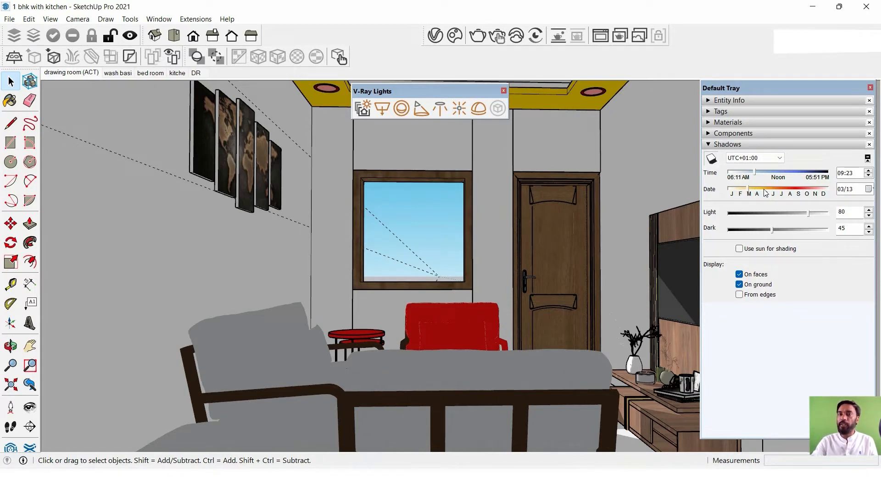
pyautogui.click(769, 193)
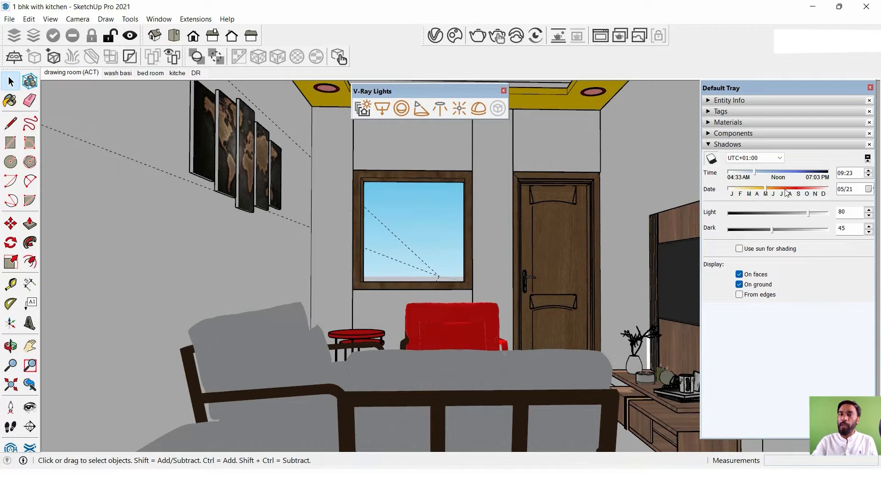
pyautogui.click(760, 191)
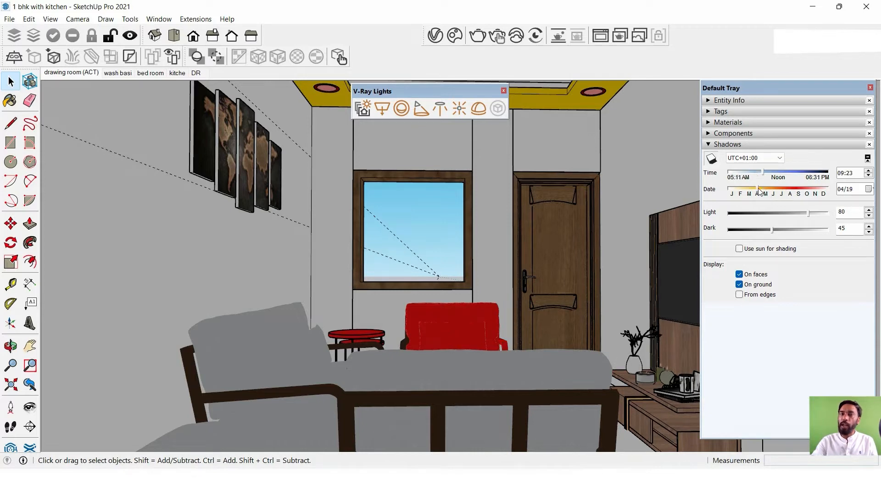
pyautogui.click(764, 192)
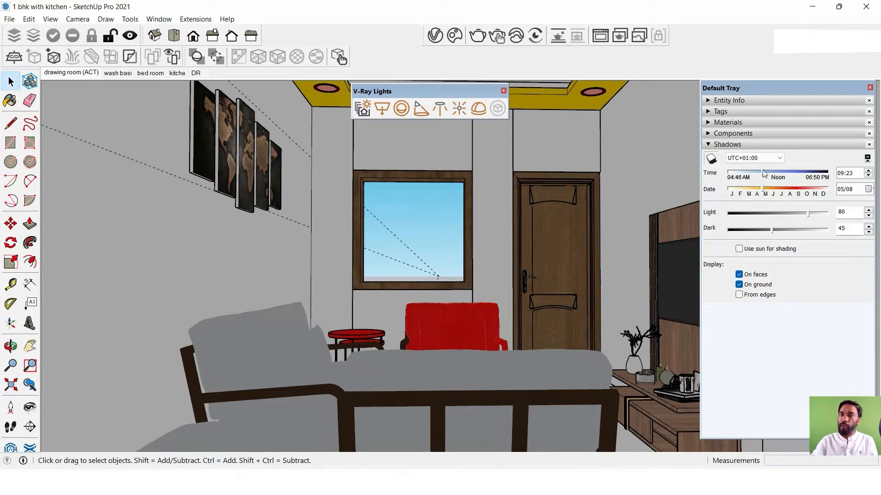
# - Try the shadow times 08:00, 10:35 and 07:16 for the drawing room, ending at 10:15
pyautogui.click(753, 171)
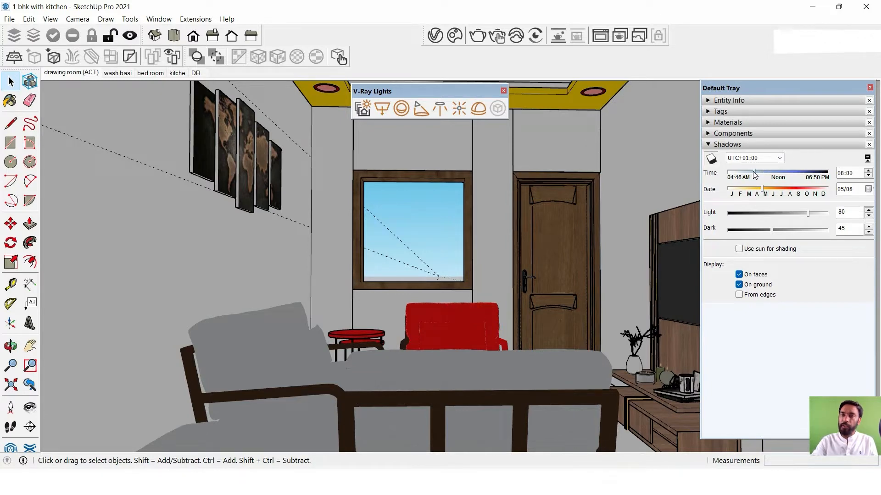
pyautogui.moveTo(770, 173); pyautogui.dragTo(774, 174)
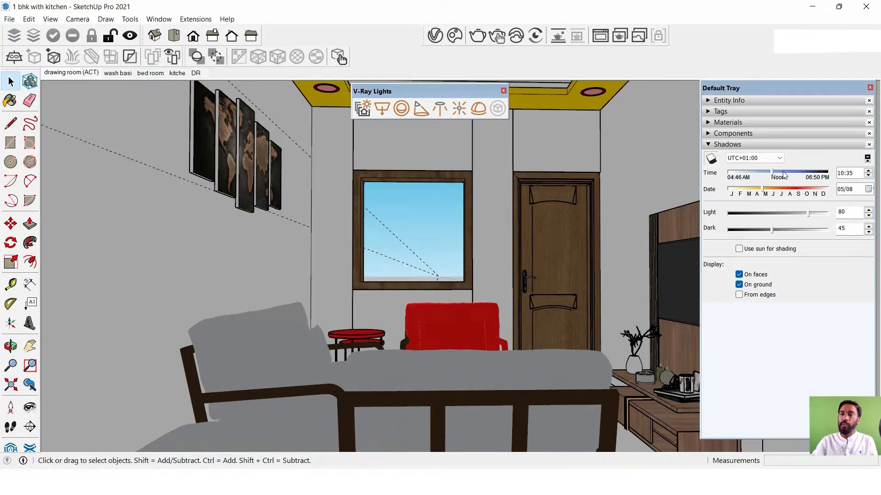
pyautogui.moveTo(784, 174); pyautogui.dragTo(796, 174)
pyautogui.moveTo(770, 176); pyautogui.dragTo(743, 176)
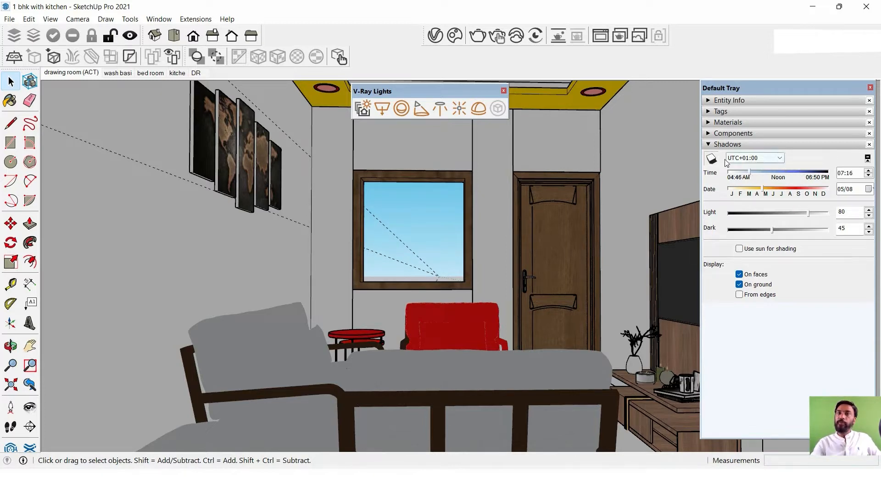
pyautogui.click(754, 170)
pyautogui.click(769, 173)
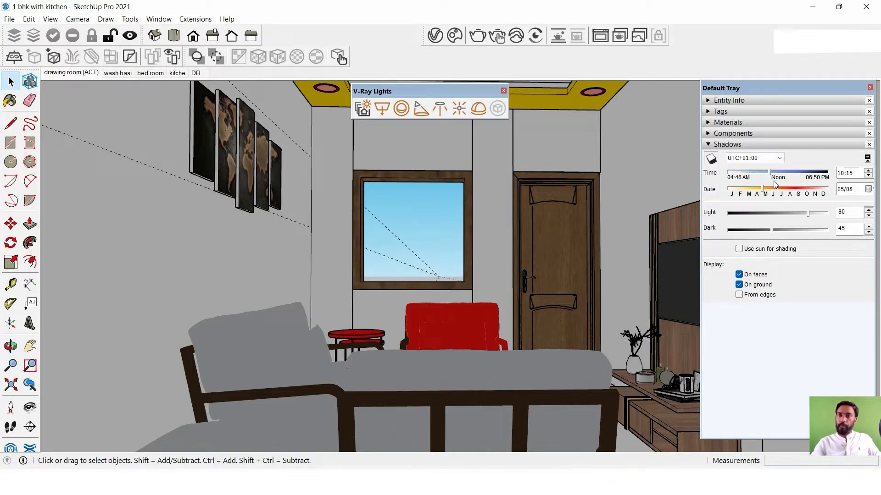
# - Try the shadow dates 03/30, 04/21 and 05/09 with the times 12:41 and 13:00, ending at date 03/21
pyautogui.click(755, 189)
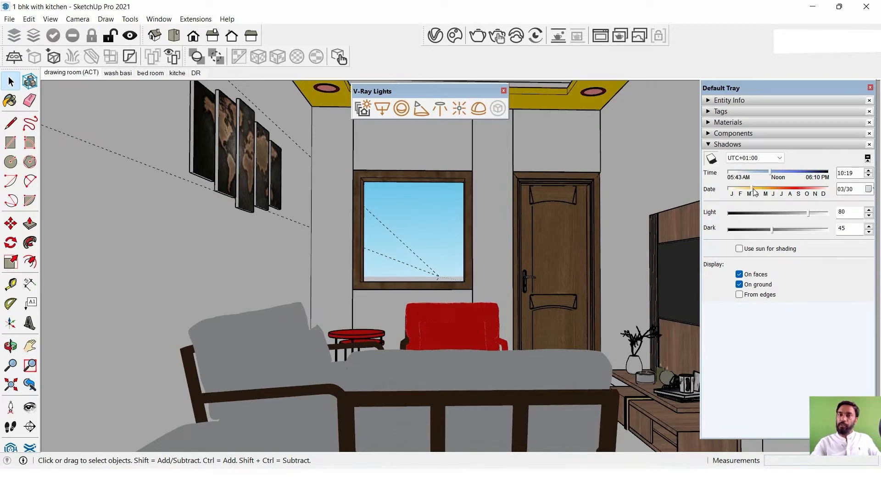
pyautogui.moveTo(753, 189); pyautogui.dragTo(758, 189)
pyautogui.click(786, 173)
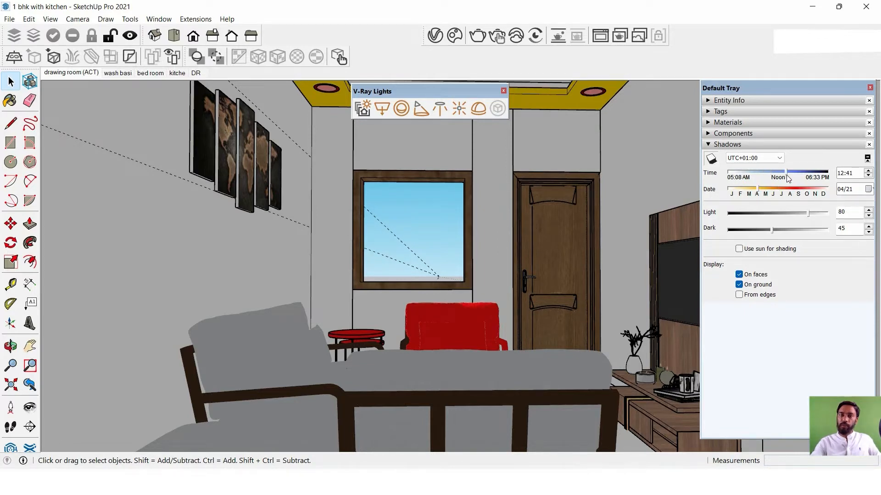
pyautogui.click(787, 175)
pyautogui.click(773, 190)
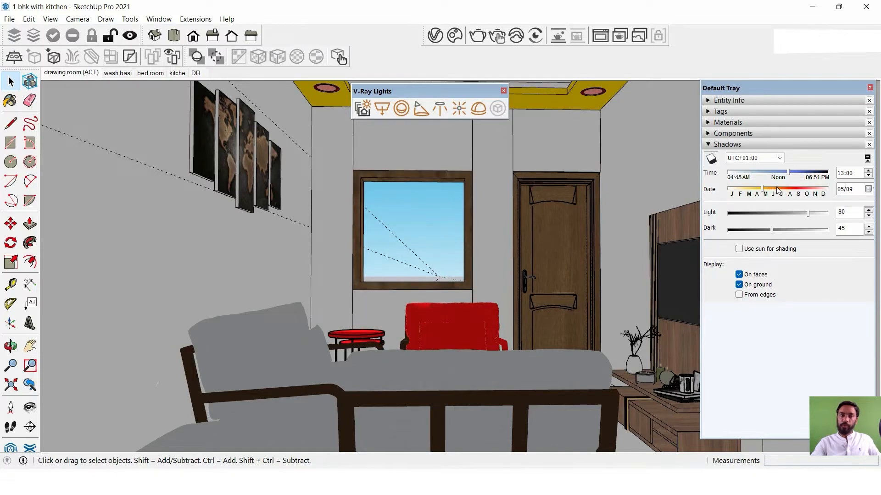
pyautogui.click(774, 189)
pyautogui.moveTo(772, 192)
pyautogui.mouseDown()
pyautogui.moveTo(753, 191)
pyautogui.moveTo(761, 188)
pyautogui.mouseUp()
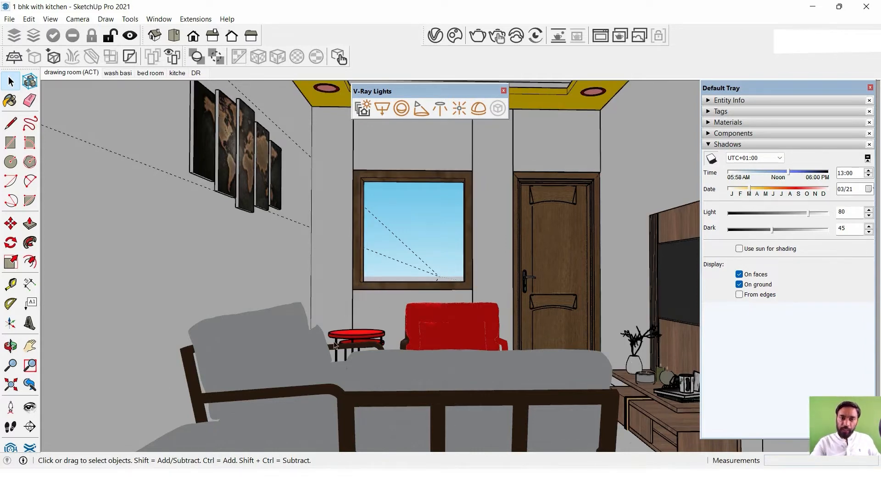
# - Try the shadow dates 08/20, 07/16 and 10/23 with the time 15:05, ending at 11/22 and 09:01
pyautogui.click(792, 189)
pyautogui.click(810, 192)
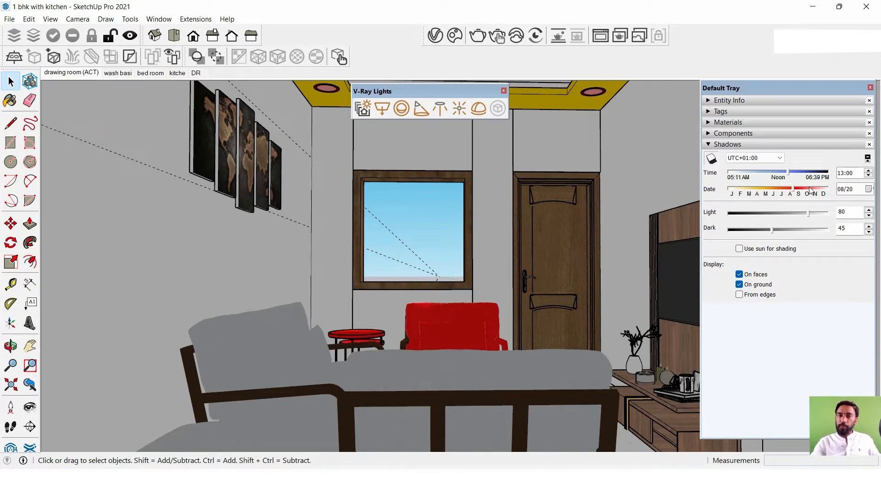
pyautogui.click(802, 173)
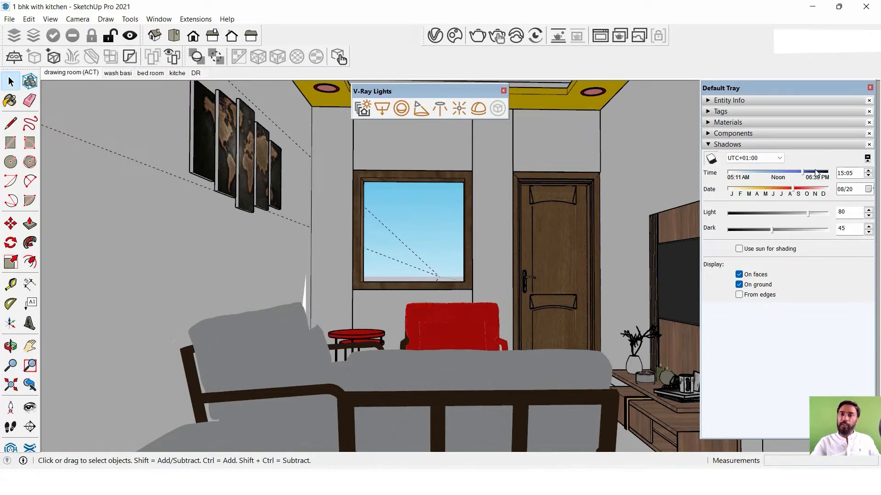
pyautogui.click(782, 190)
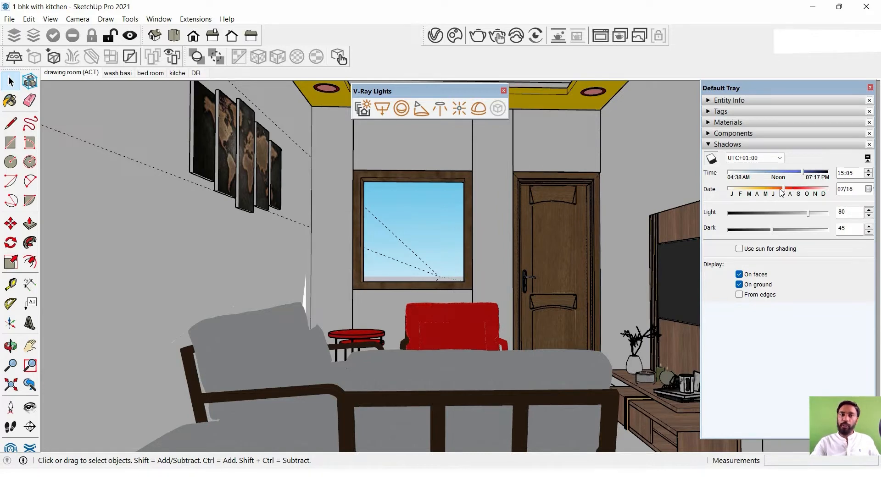
pyautogui.moveTo(782, 192); pyautogui.dragTo(812, 193)
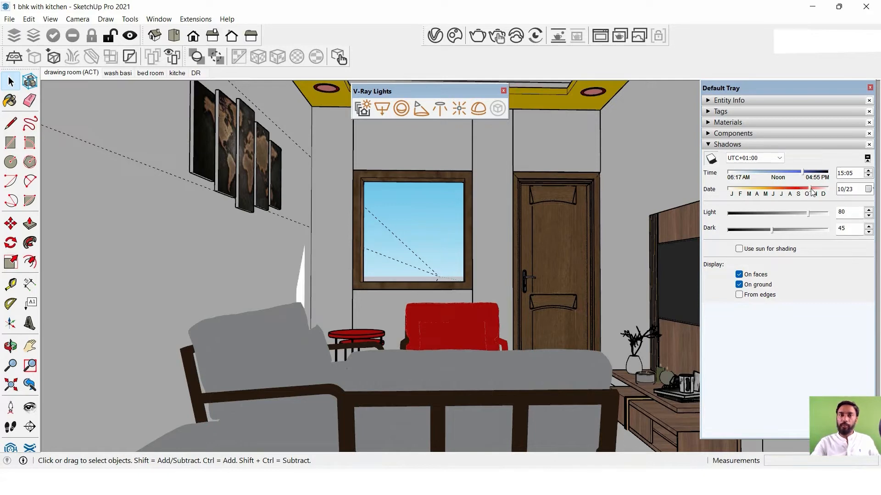
pyautogui.click(815, 185)
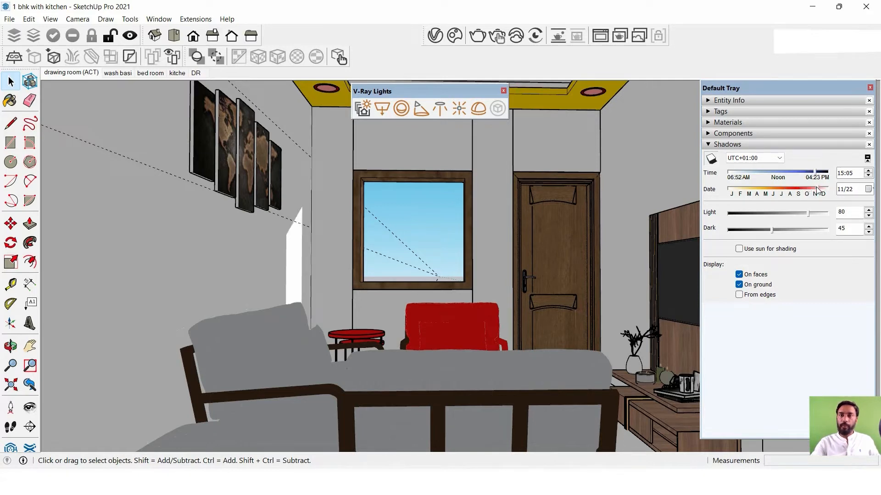
pyautogui.moveTo(814, 173); pyautogui.dragTo(752, 173)
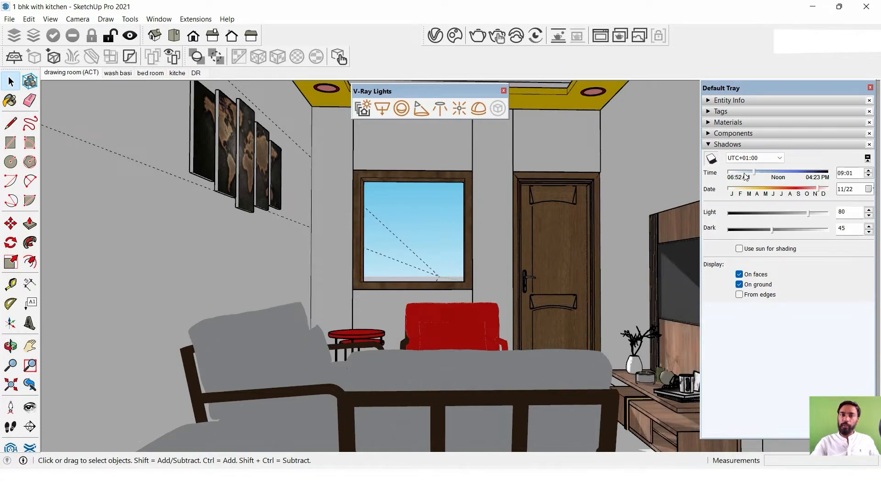
# - Move the Default Tray clear of the TV wall, run a V-Ray test render of the drawing room and close the frame buffer
pyautogui.moveTo(774, 95); pyautogui.dragTo(282, 127)
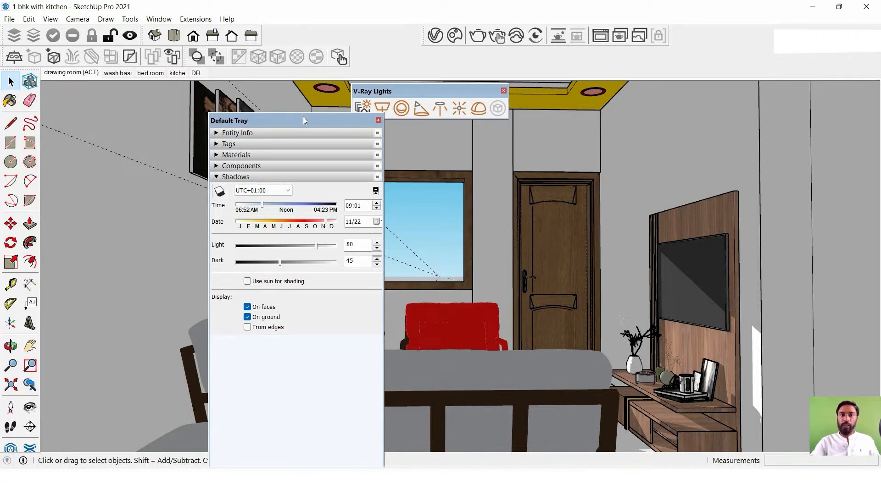
pyautogui.moveTo(303, 118)
pyautogui.mouseDown()
pyautogui.moveTo(108, 112)
pyautogui.moveTo(55, 266)
pyautogui.mouseUp()
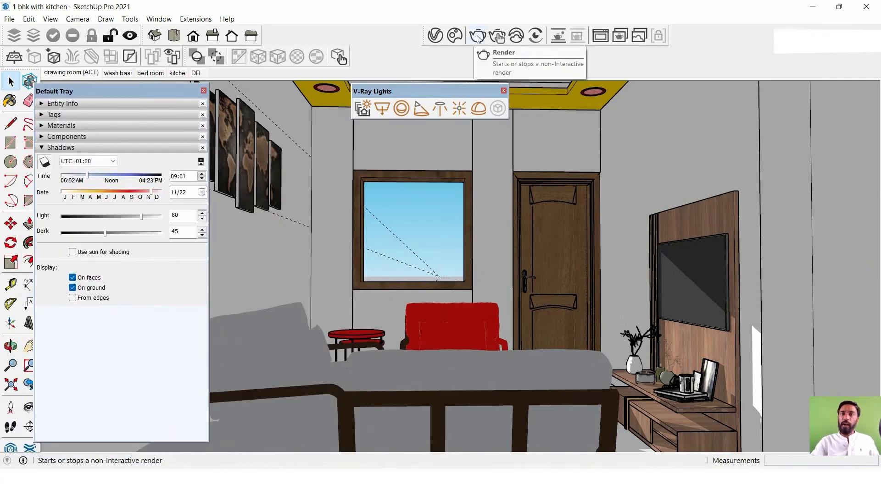
pyautogui.click(477, 36)
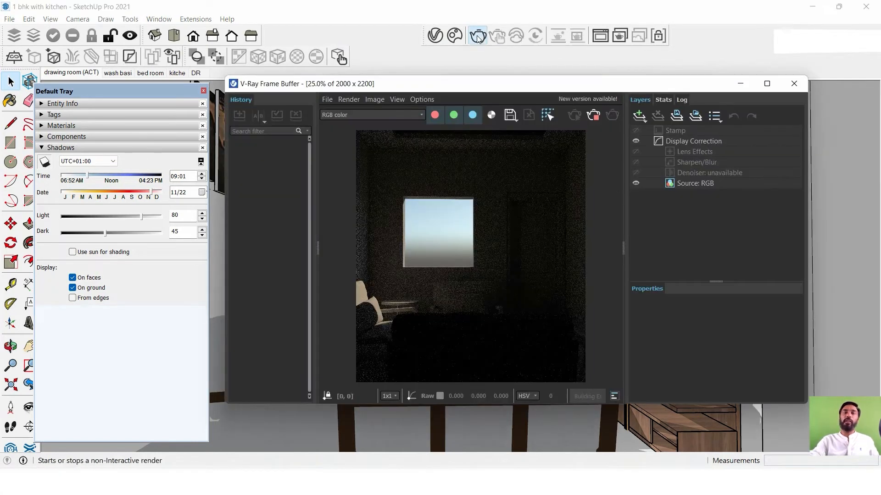
pyautogui.click(794, 83)
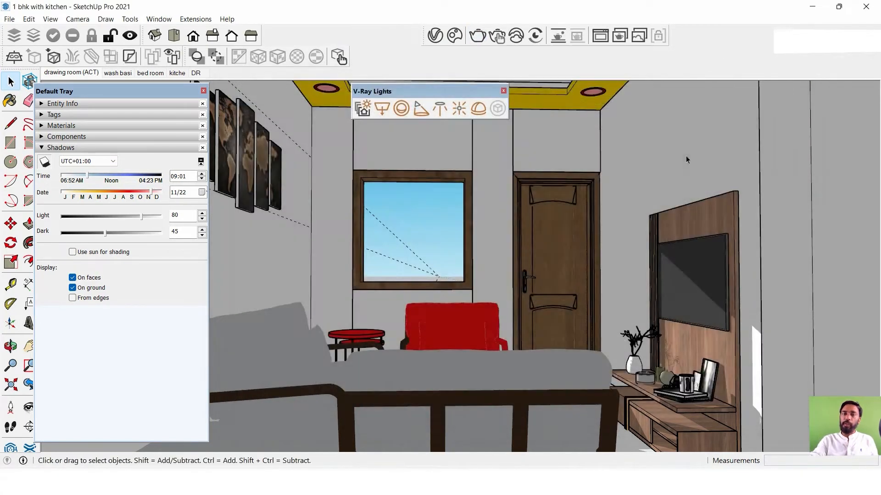
# - Set the shadow date to 09/12 and the shadow time to 12:09
pyautogui.moveTo(152, 192); pyautogui.dragTo(132, 192)
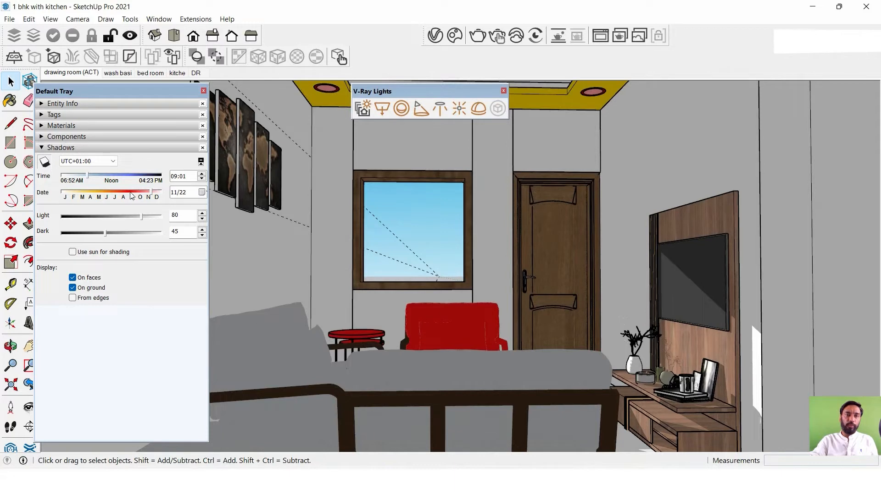
pyautogui.moveTo(87, 175); pyautogui.dragTo(117, 174)
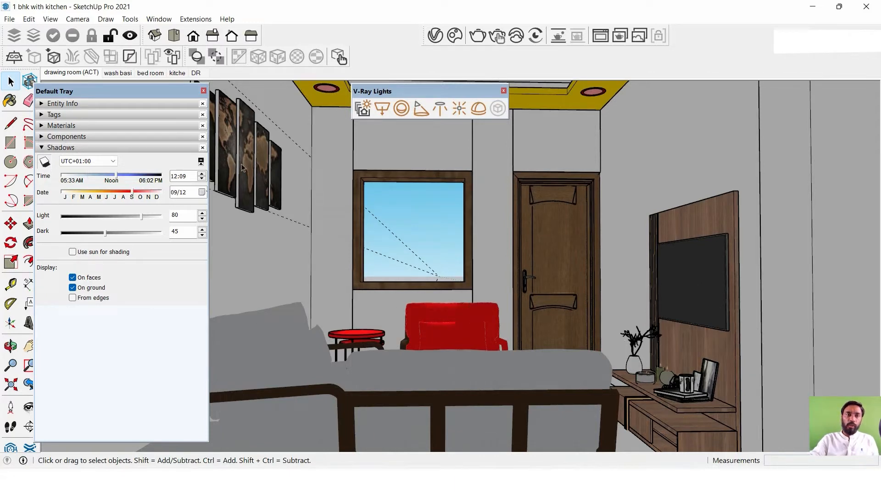
# - Open the V-Ray render settings and set the output image width to 320
pyautogui.click(438, 35)
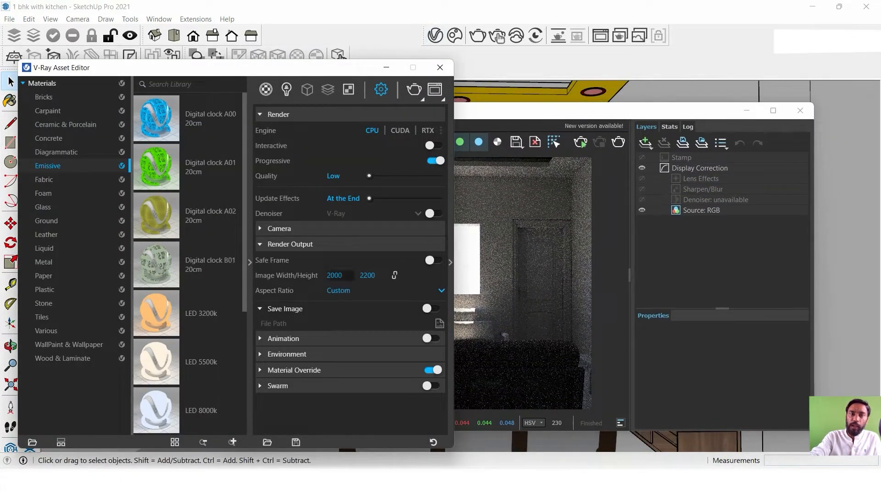
pyautogui.click(350, 274)
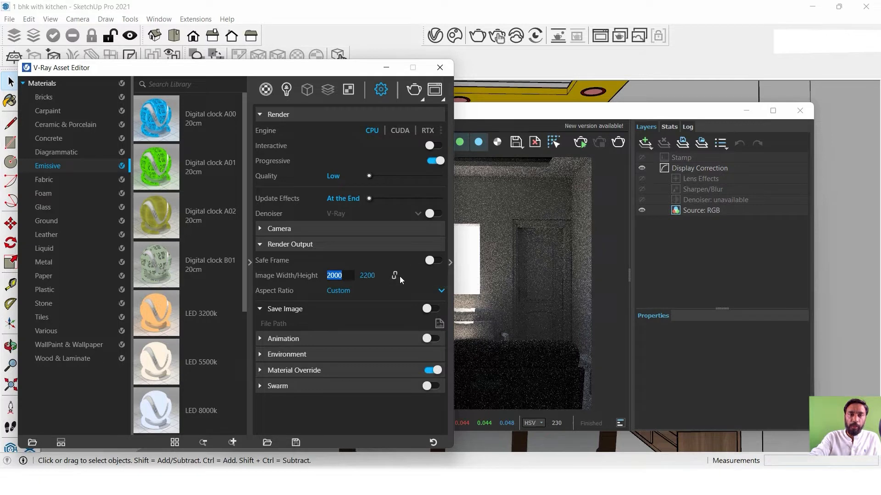
pyautogui.click(372, 291)
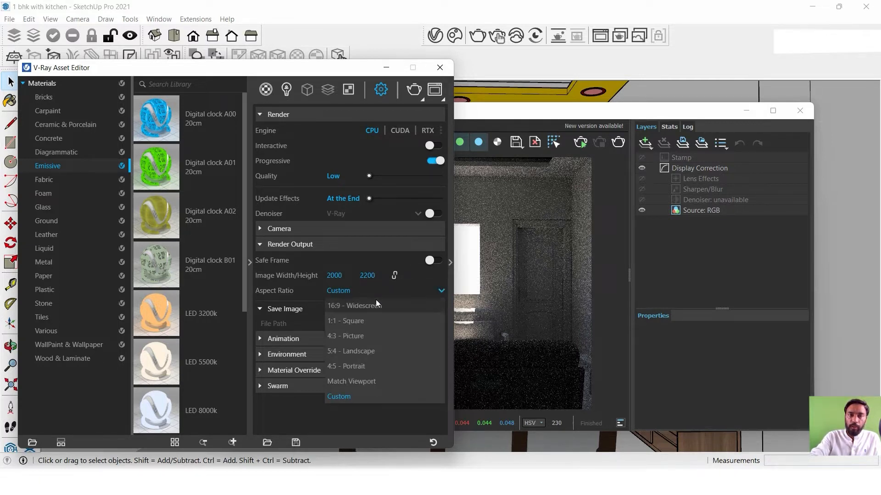
pyautogui.click(399, 288)
pyautogui.moveTo(345, 276); pyautogui.dragTo(309, 280)
pyautogui.write('3')
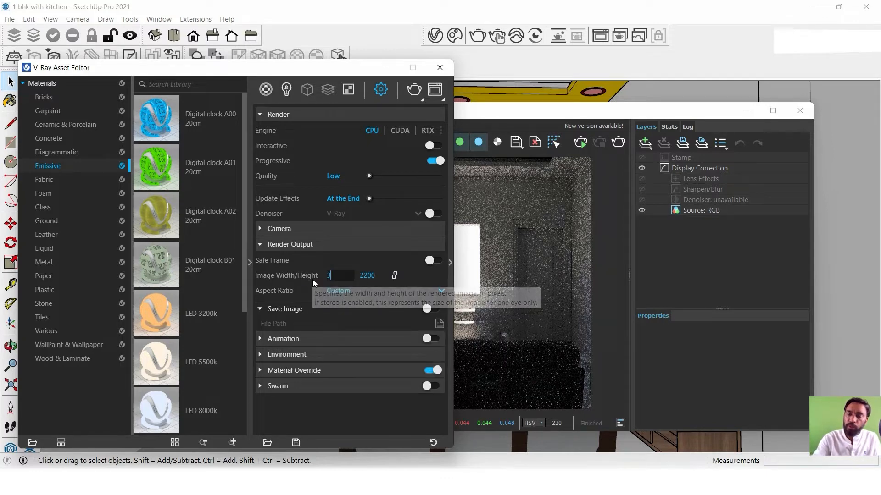
pyautogui.write('20')
pyautogui.press('Return')
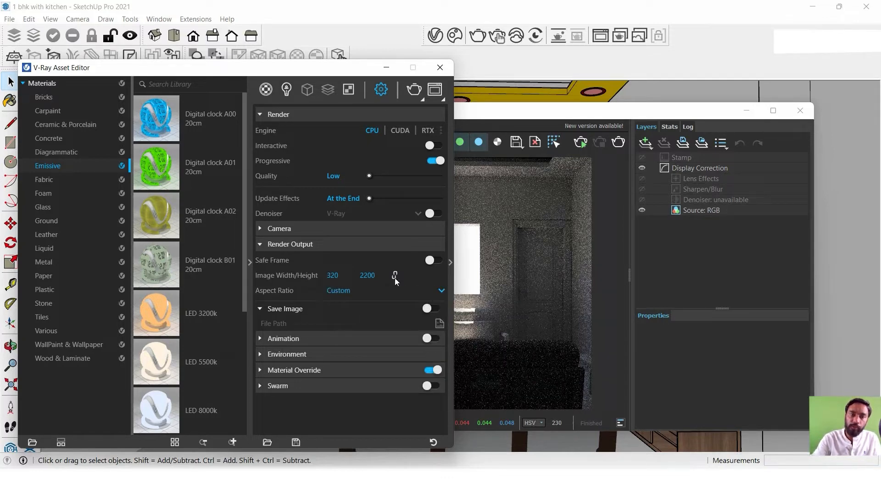
# - Lock the output proportions, set the image height to 240 and choose the 5:4 - Landscape aspect ratio
pyautogui.click(394, 276)
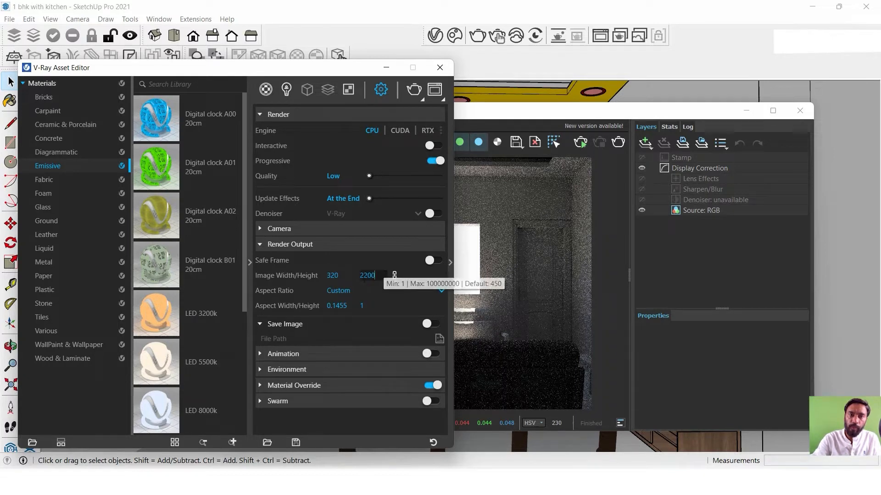
pyautogui.moveTo(378, 276); pyautogui.dragTo(342, 283)
pyautogui.write('240')
pyautogui.press('Return')
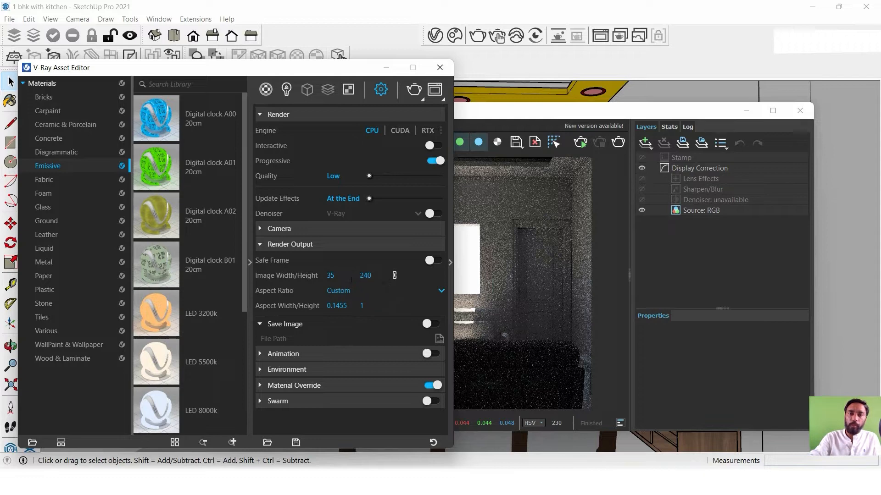
pyautogui.click(413, 289)
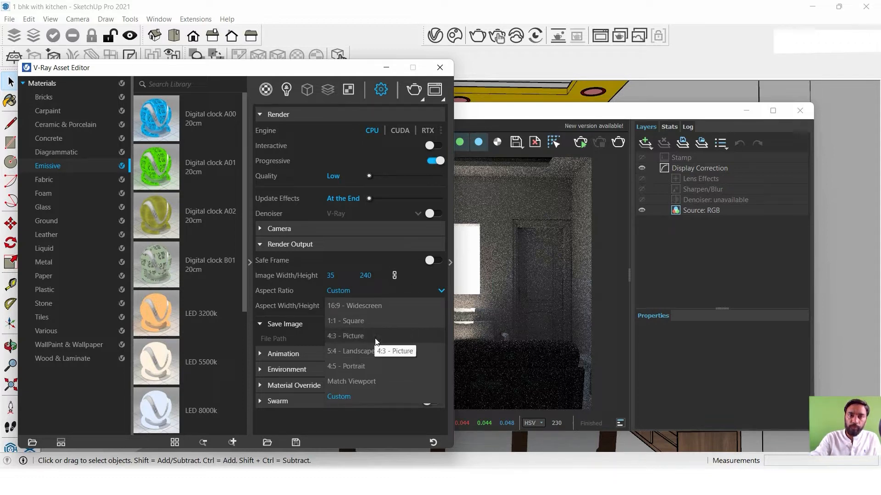
pyautogui.click(366, 350)
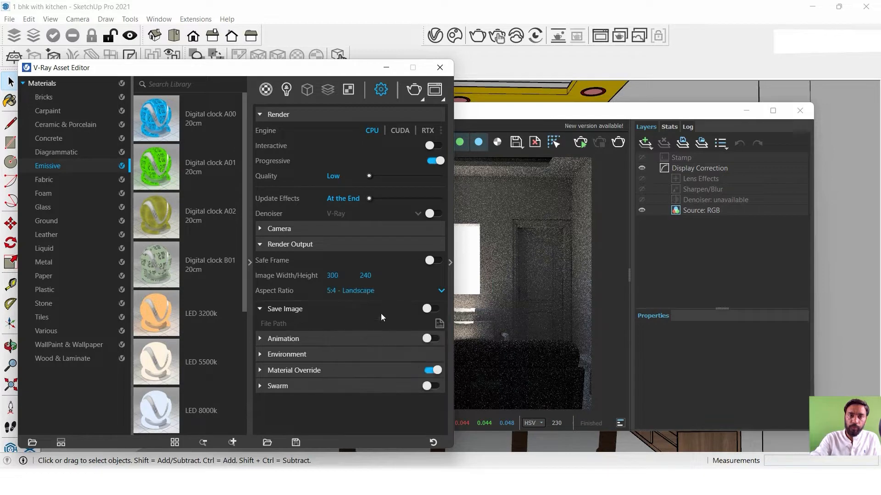
pyautogui.click(313, 244)
pyautogui.click(313, 245)
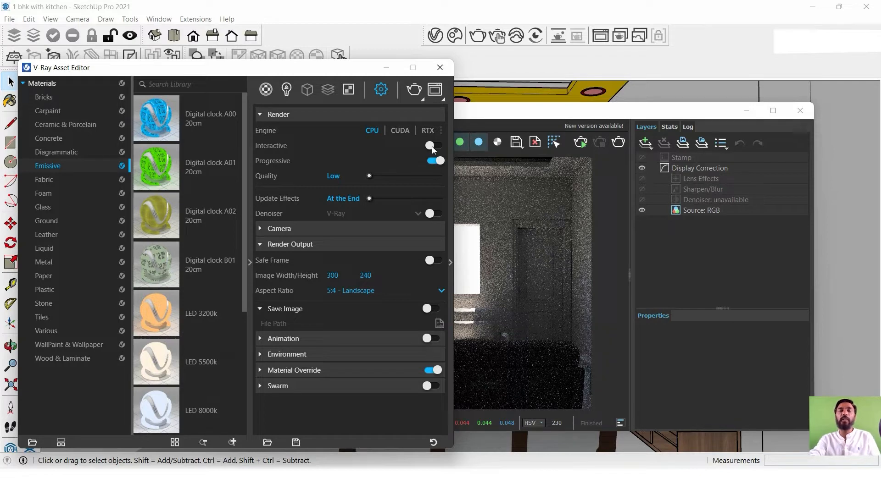
# - Render the drawing room from the V-Ray Frame Buffer at the 300 x 240 output size and return to the Asset Editor
pyautogui.click(436, 90)
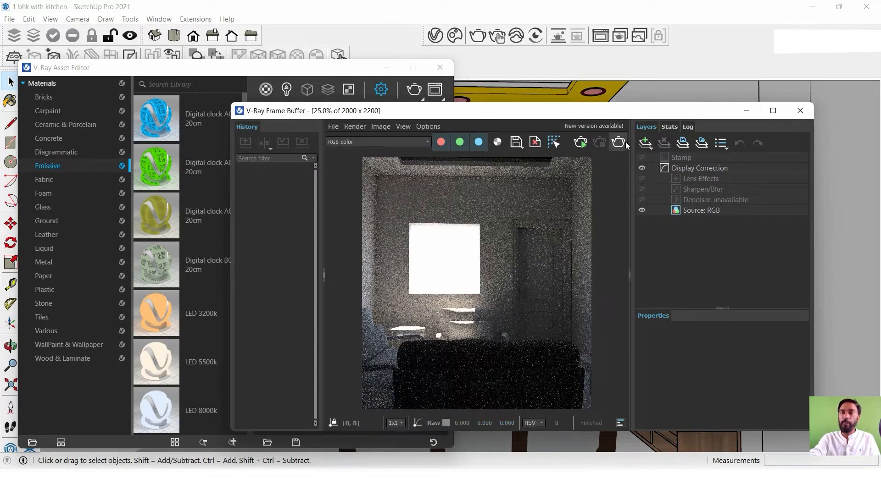
pyautogui.click(618, 143)
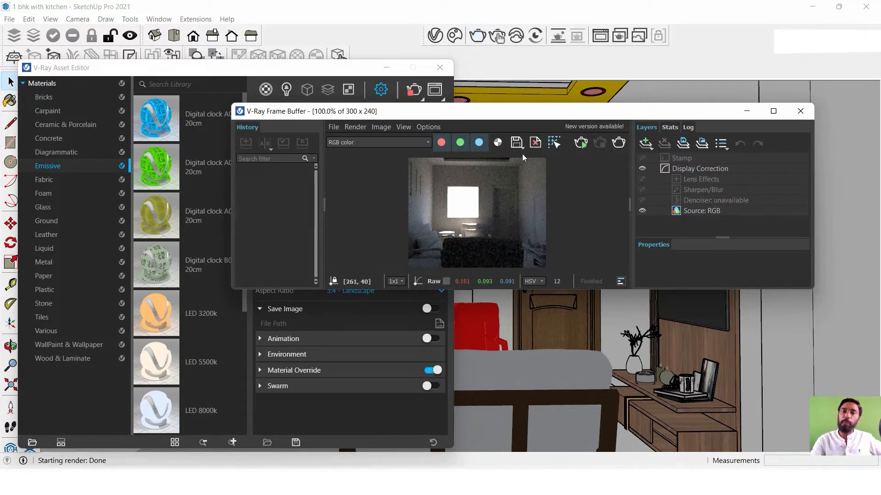
pyautogui.moveTo(520, 118); pyautogui.dragTo(527, 142)
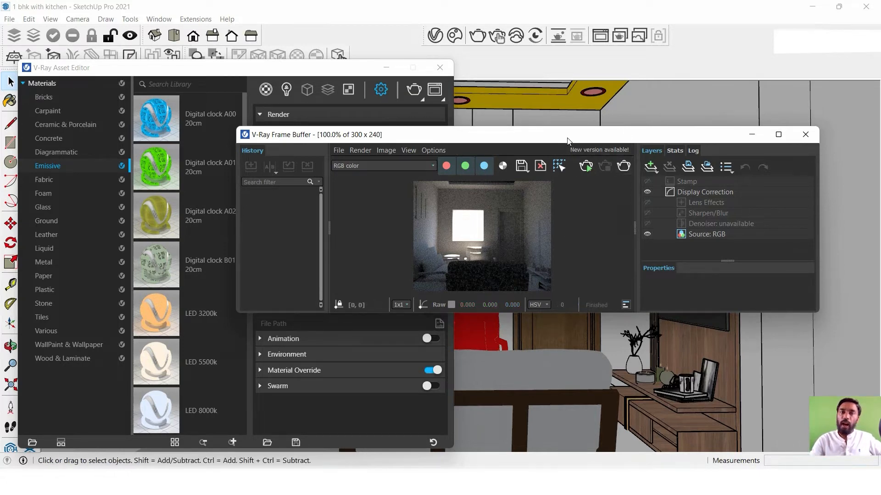
pyautogui.click(386, 68)
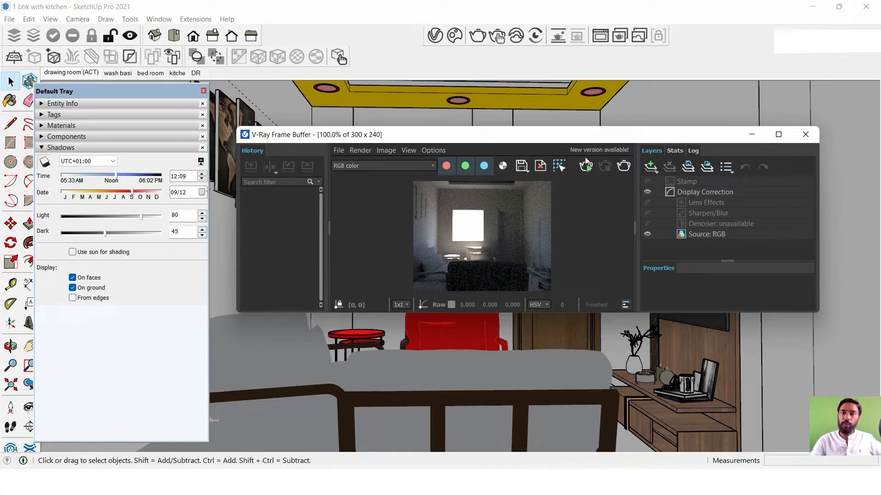
pyautogui.click(435, 36)
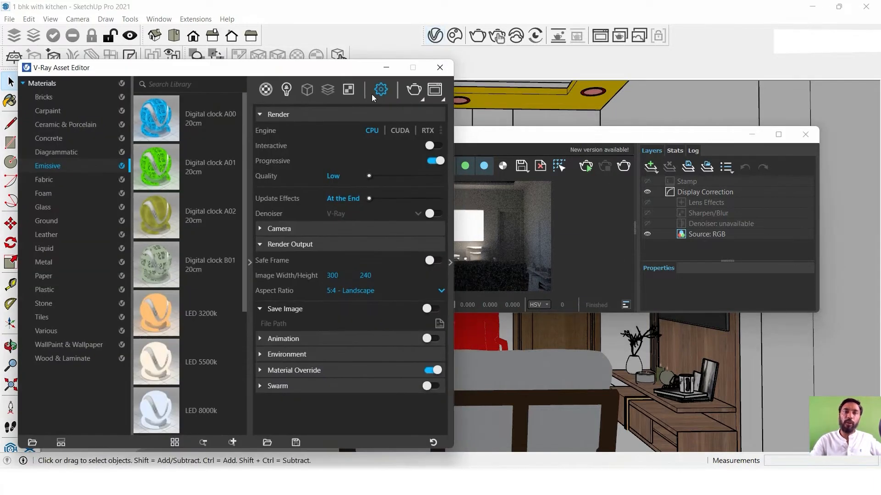
# - Set the render output width to 640 and render the drawing room at 640 x 512
pyautogui.moveTo(344, 275); pyautogui.dragTo(294, 277)
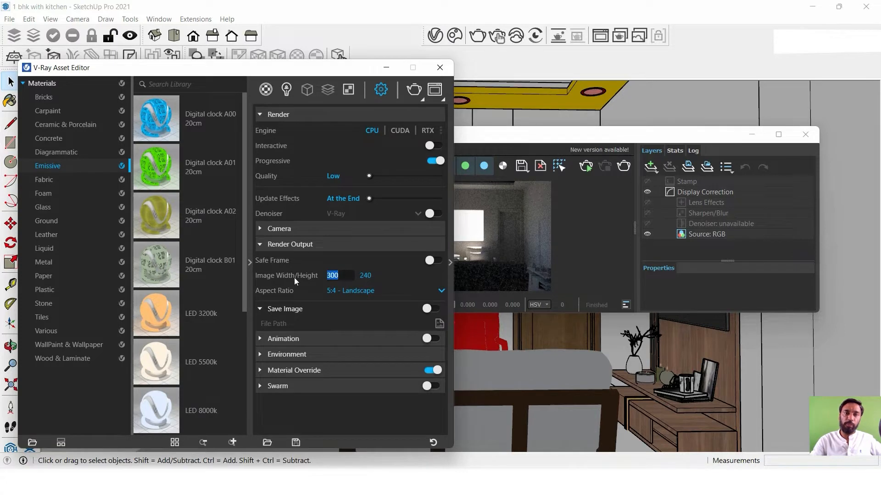
pyautogui.write('640')
pyautogui.press('Return')
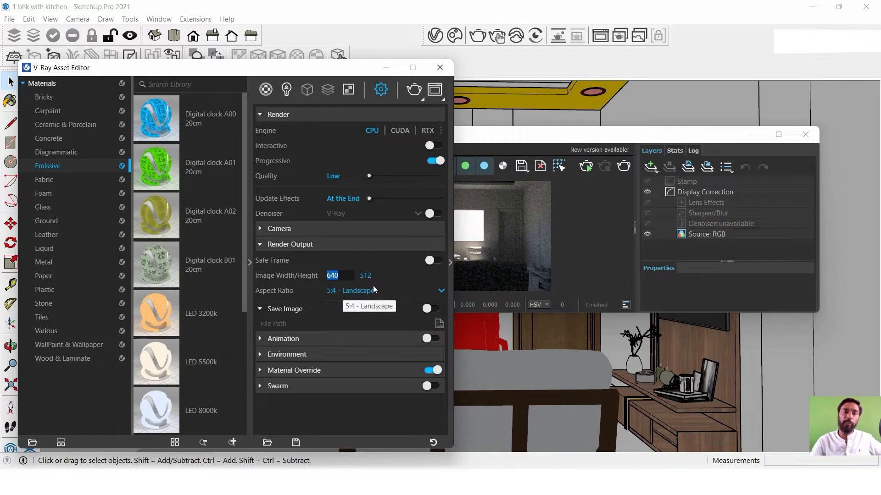
pyautogui.click(437, 93)
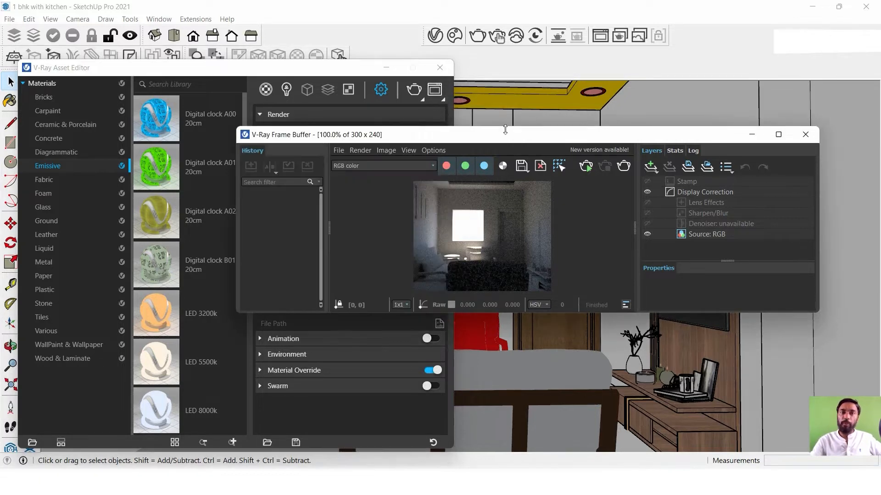
pyautogui.click(625, 168)
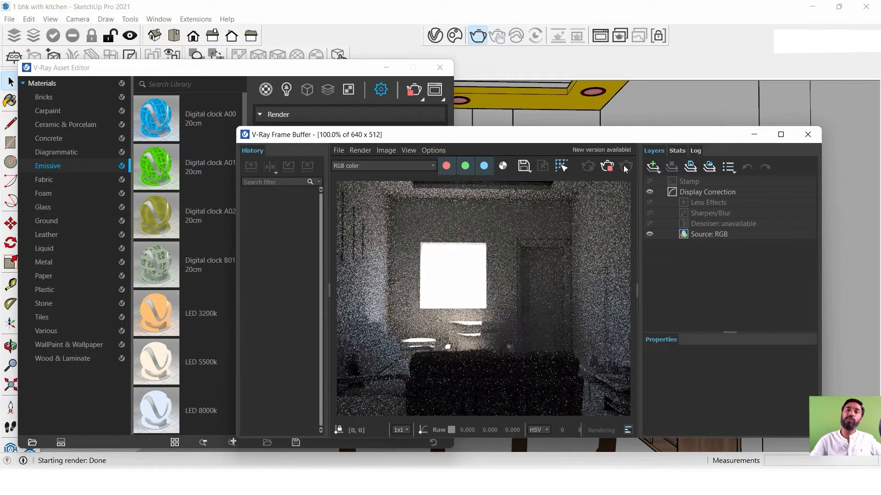
pyautogui.moveTo(516, 136); pyautogui.dragTo(466, 59)
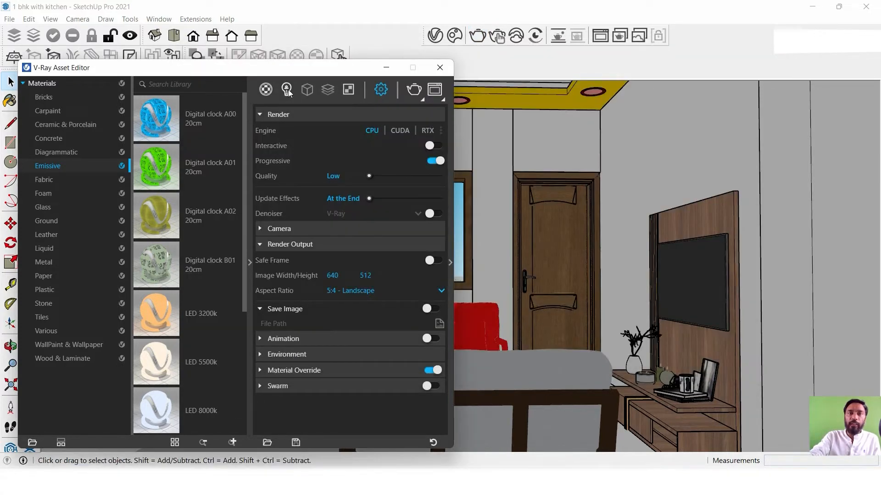
# - Set the SunLight intensity to 5 and render the drawing room again
pyautogui.click(287, 90)
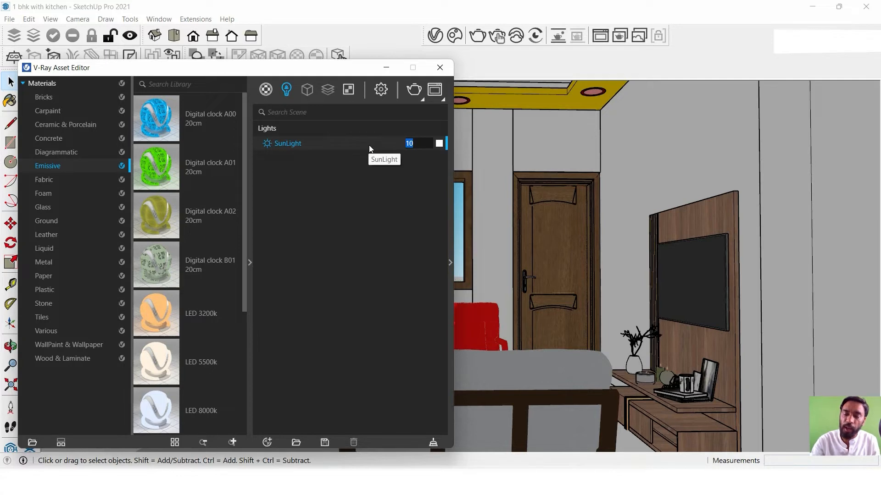
pyautogui.write('5')
pyautogui.press('Return')
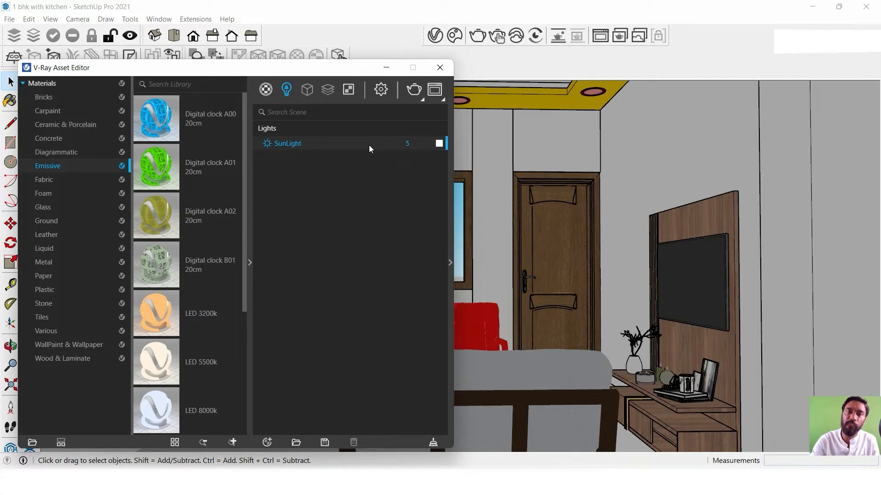
pyautogui.click(435, 89)
pyautogui.click(574, 85)
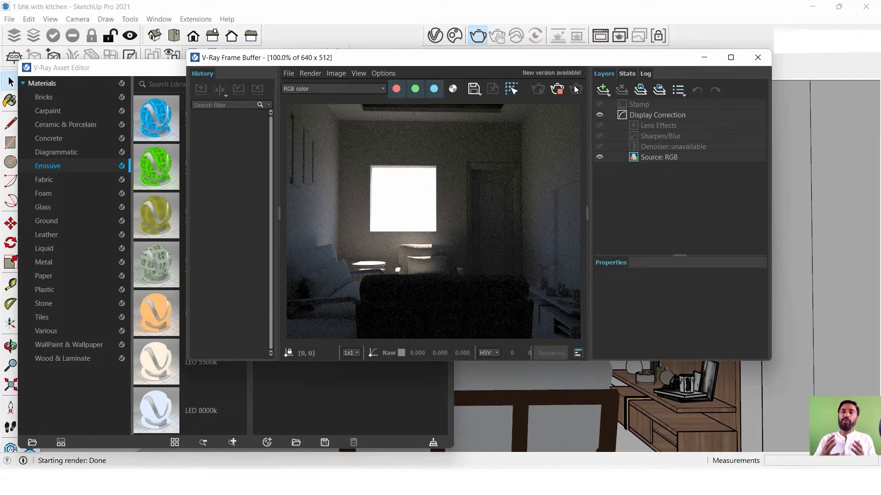
pyautogui.click(575, 89)
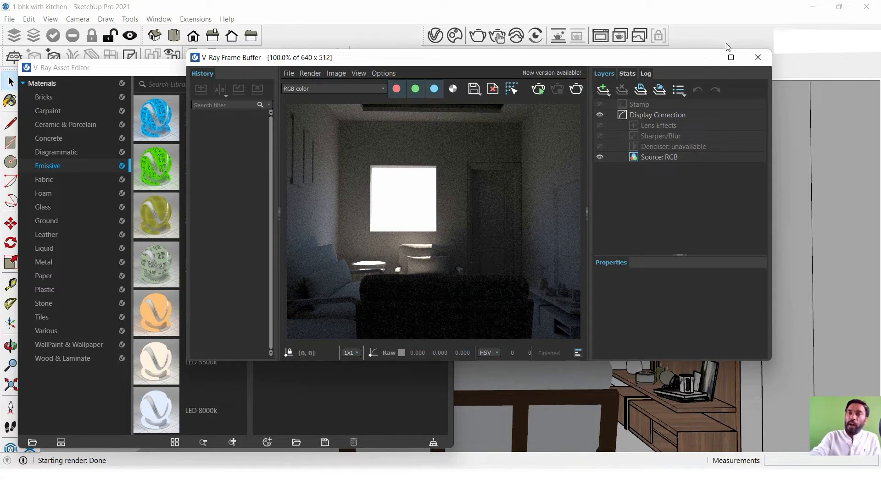
# - Close the V-Ray windows and the Default Tray, and dock the V-Ray Lights tools beside the other V-Ray tools
pyautogui.click(757, 58)
pyautogui.click(444, 67)
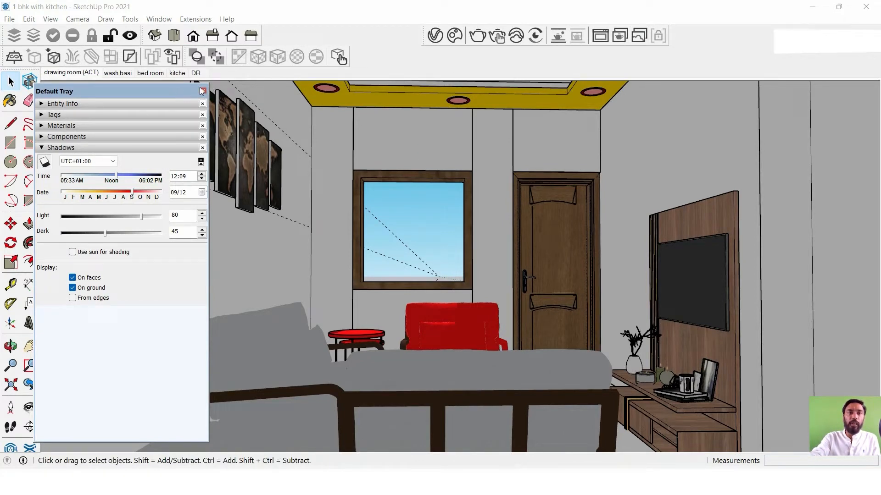
pyautogui.click(204, 91)
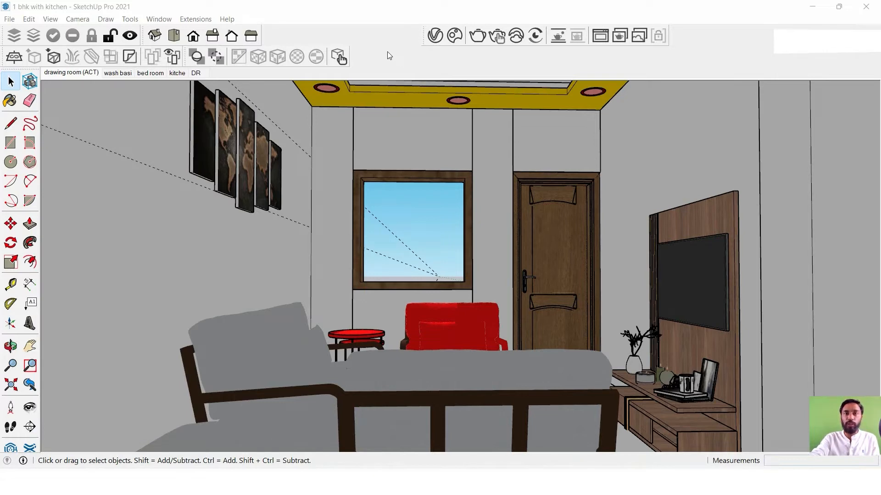
pyautogui.rightClick(375, 35)
pyautogui.click(359, 65)
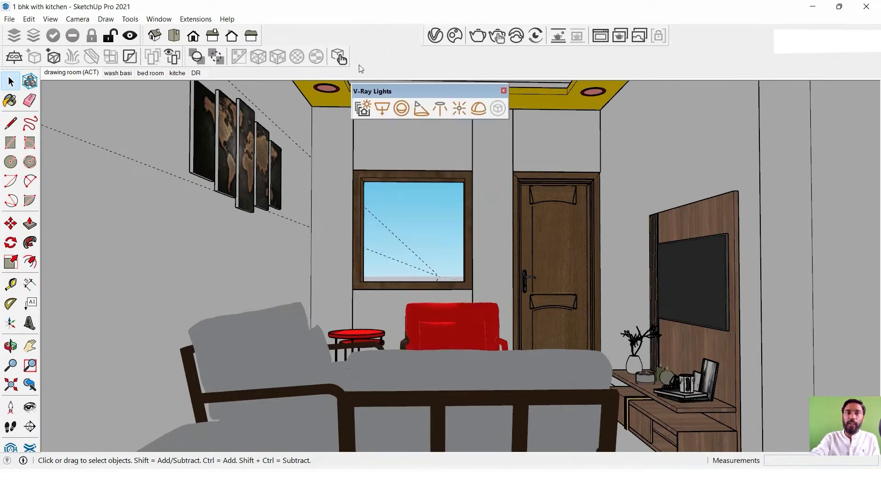
pyautogui.moveTo(389, 91); pyautogui.dragTo(340, 35)
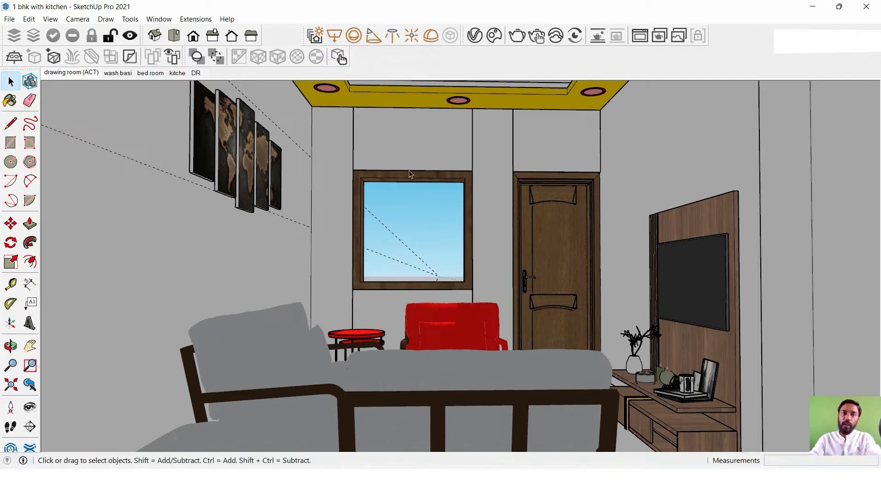
# - Isolate the drawing room's wooden window frame so that only it is displayed
pyautogui.click(418, 177)
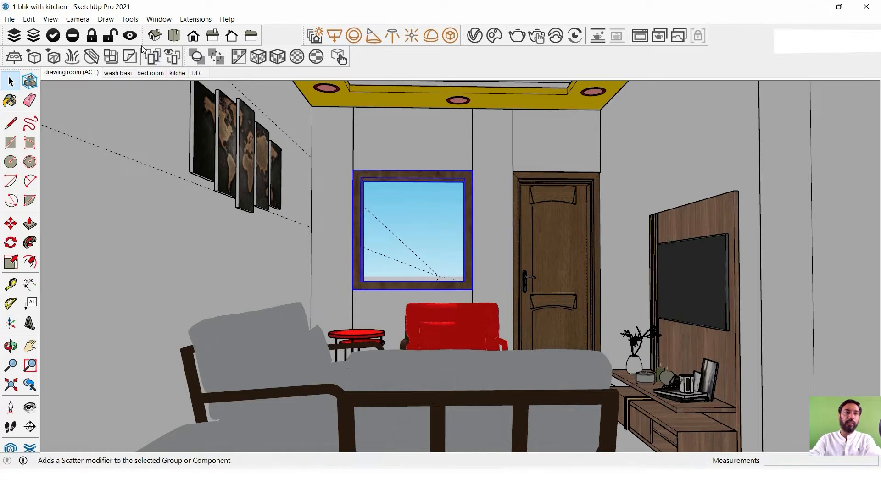
pyautogui.click(54, 40)
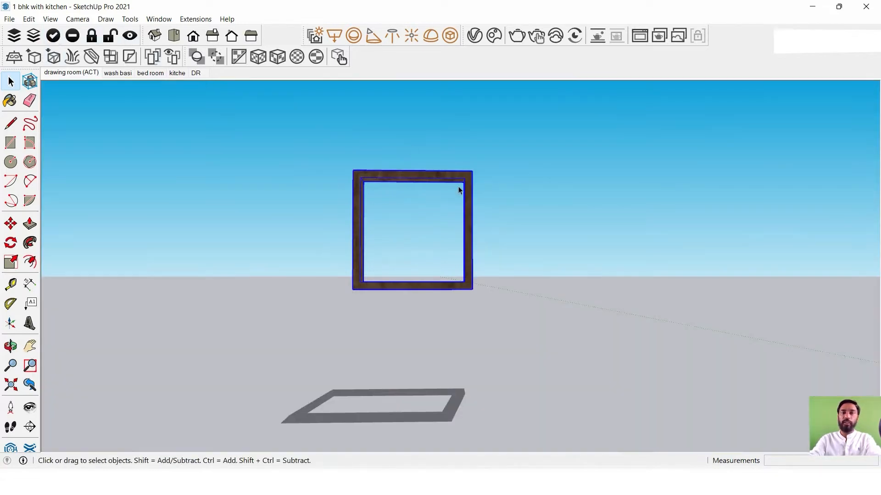
pyautogui.moveTo(445, 199); pyautogui.dragTo(507, 278, button='middle')
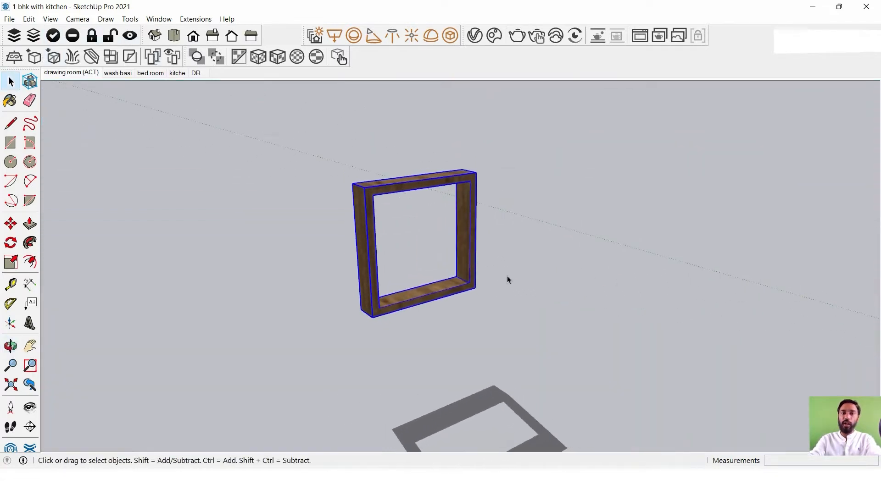
pyautogui.scroll(5, 455, 246)
pyautogui.scroll(-2, 447, 221)
pyautogui.moveTo(460, 237); pyautogui.dragTo(431, 230, button='middle')
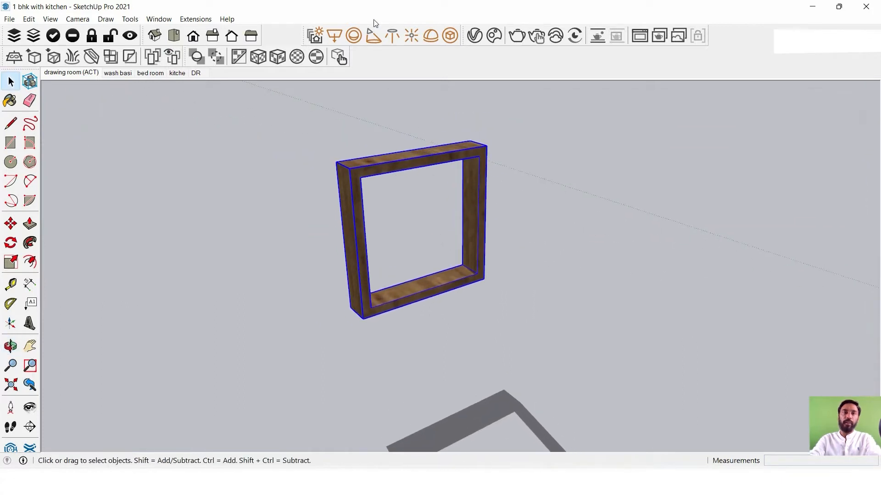
# - Place a V-Ray Rectangle Light across the window frame's opening, from the inner upper corner to the opposite lower corner
pyautogui.click(334, 35)
pyautogui.click(479, 157)
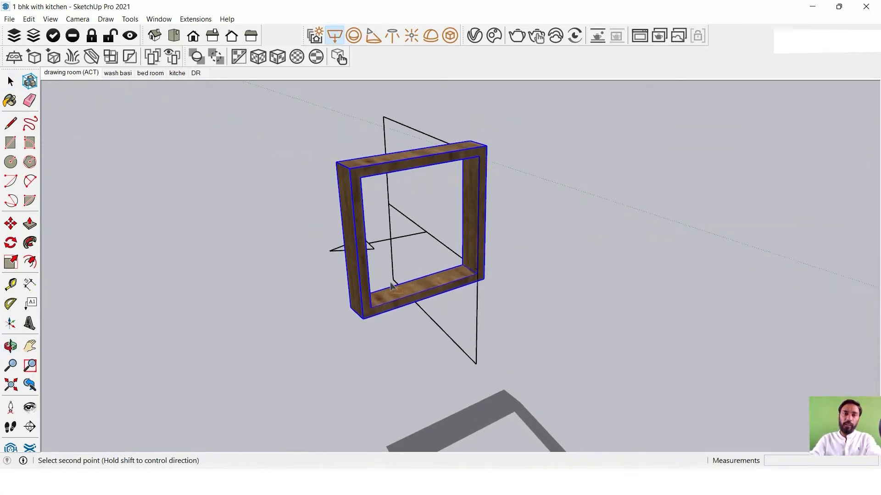
pyautogui.click(372, 308)
pyautogui.moveTo(436, 287); pyautogui.dragTo(282, 206, button='middle')
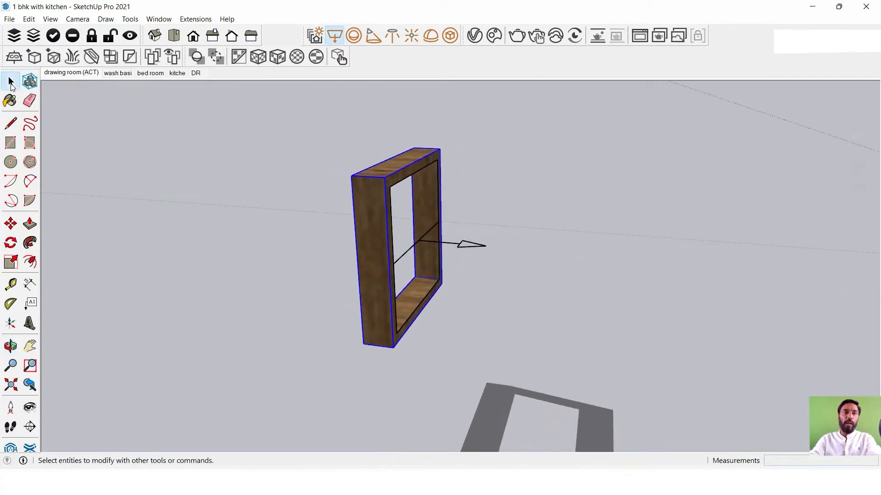
pyautogui.click(10, 82)
pyautogui.scroll(4, 442, 209)
pyautogui.moveTo(442, 210); pyautogui.dragTo(506, 145, button='middle')
pyautogui.scroll(-2, 386, 294)
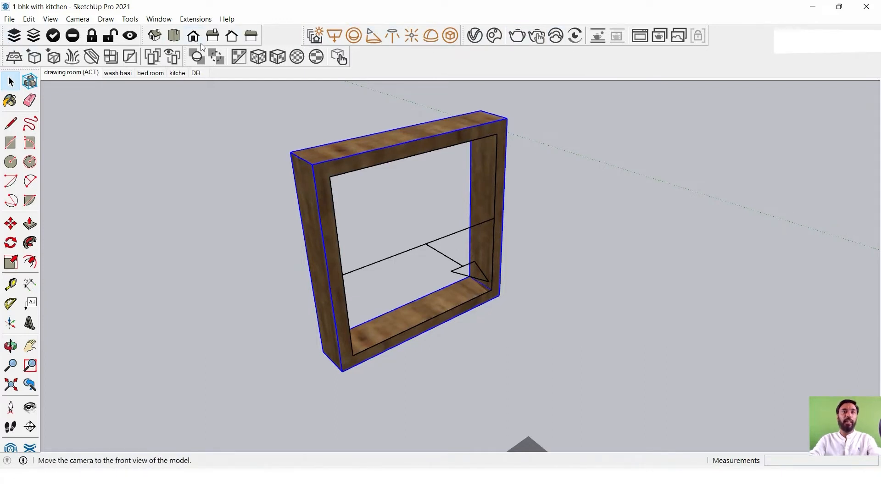
# - Rename the rectangle light as kitchen window light in the V-Ray Asset Editor
pyautogui.click(475, 36)
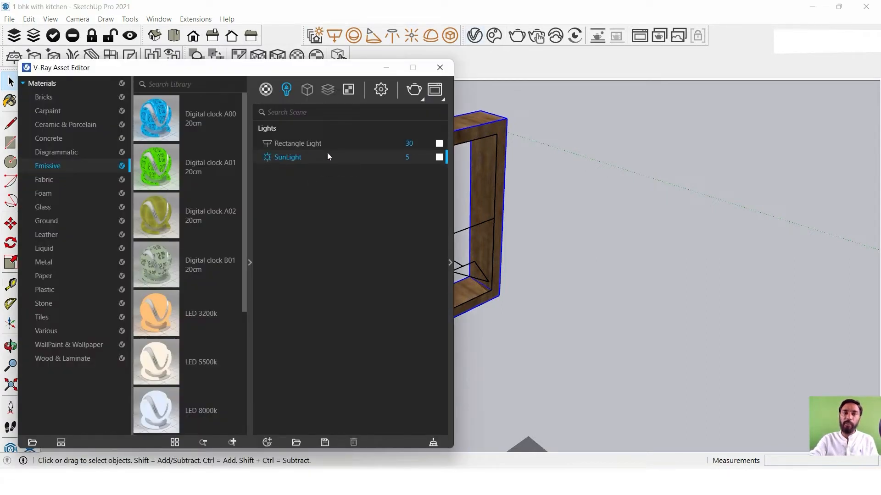
pyautogui.rightClick(297, 158)
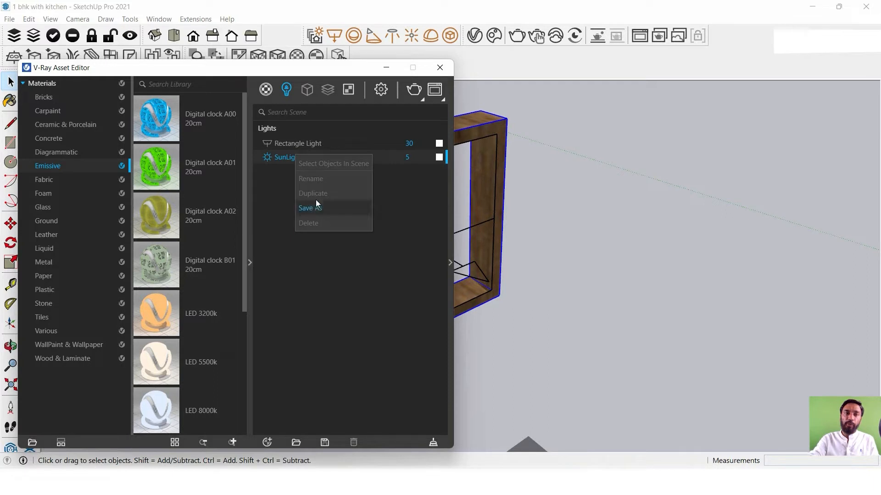
pyautogui.click(385, 194)
pyautogui.click(301, 145)
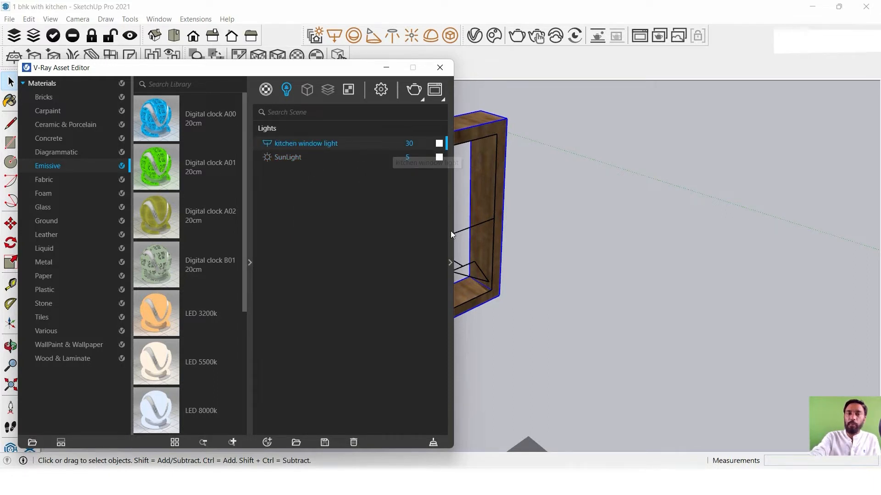
# - Show the kitchen window light's parameters beside the window frame and look through its shape choices
pyautogui.click(450, 262)
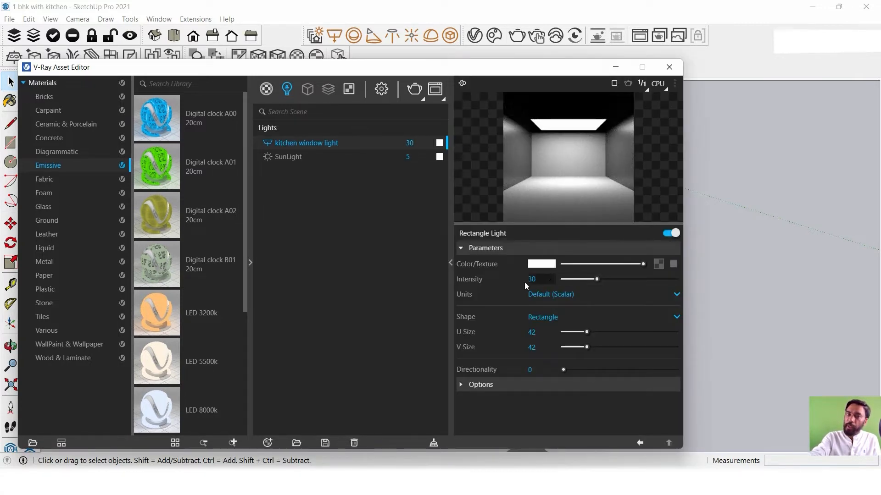
pyautogui.click(563, 318)
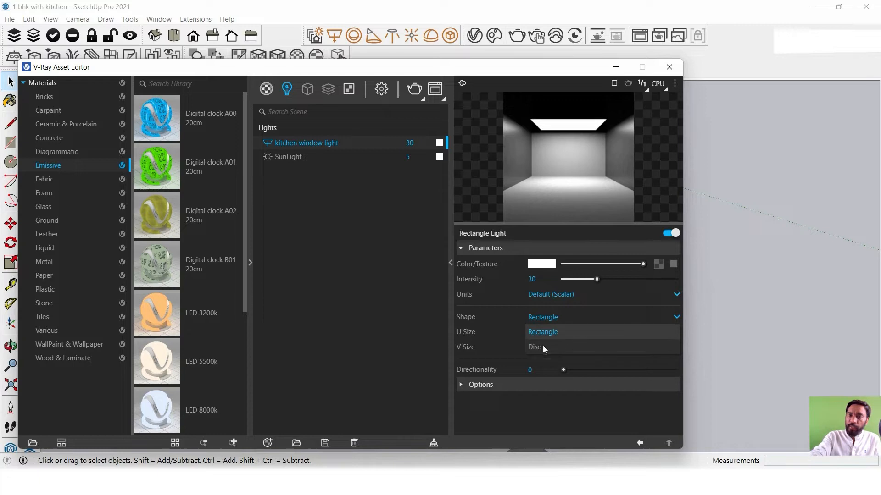
pyautogui.click(412, 317)
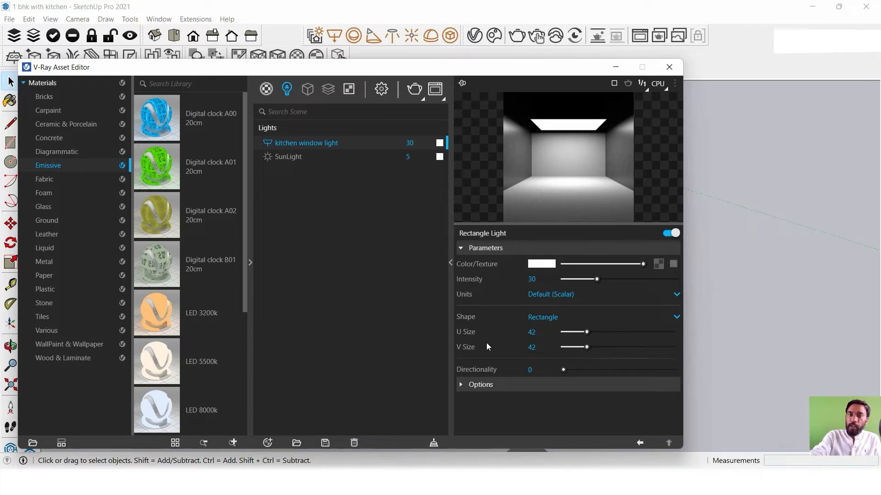
pyautogui.moveTo(564, 69); pyautogui.dragTo(177, 92)
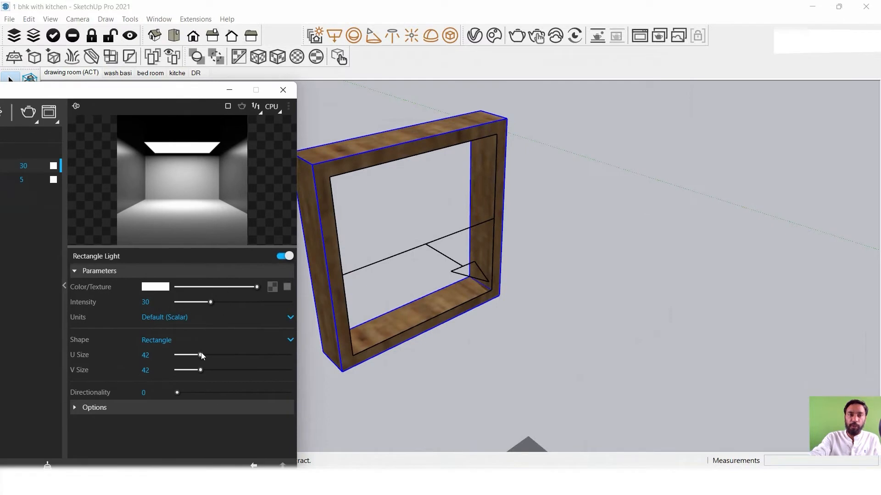
# - Try a U size of 53.4 for the kitchen window light and set it back to 42
pyautogui.moveTo(200, 353); pyautogui.dragTo(208, 355)
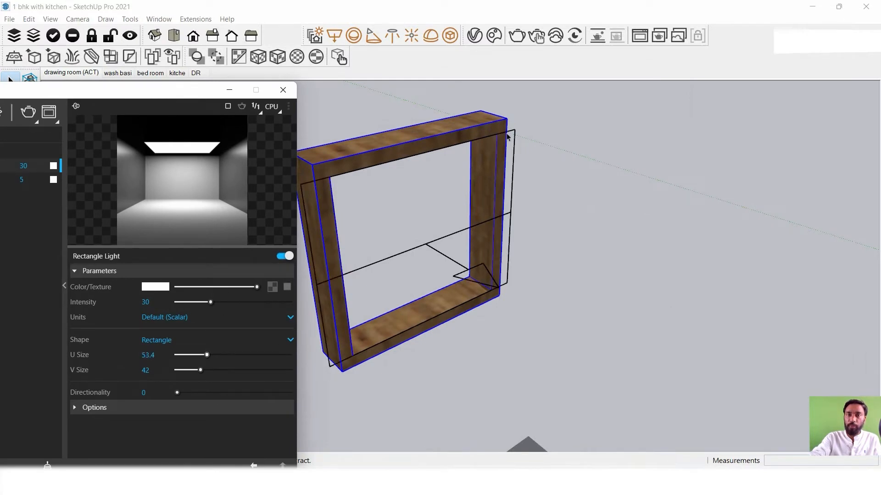
pyautogui.click(155, 356)
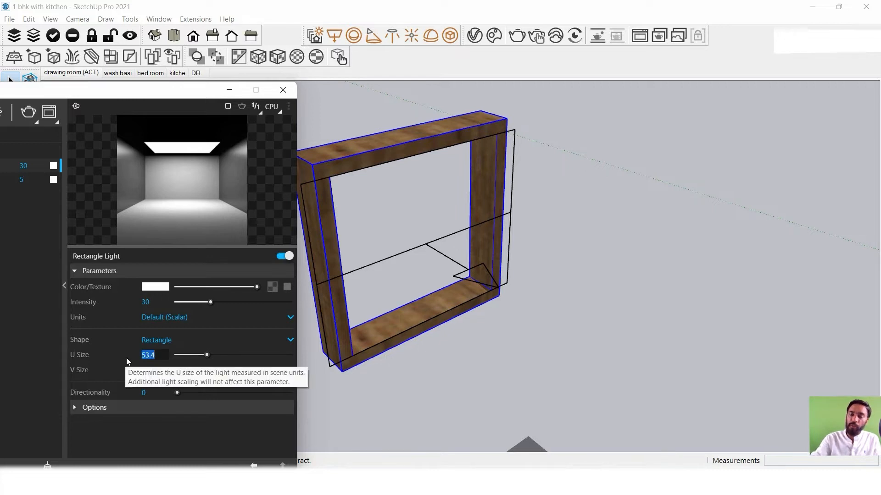
pyautogui.write('42')
pyautogui.press('Return')
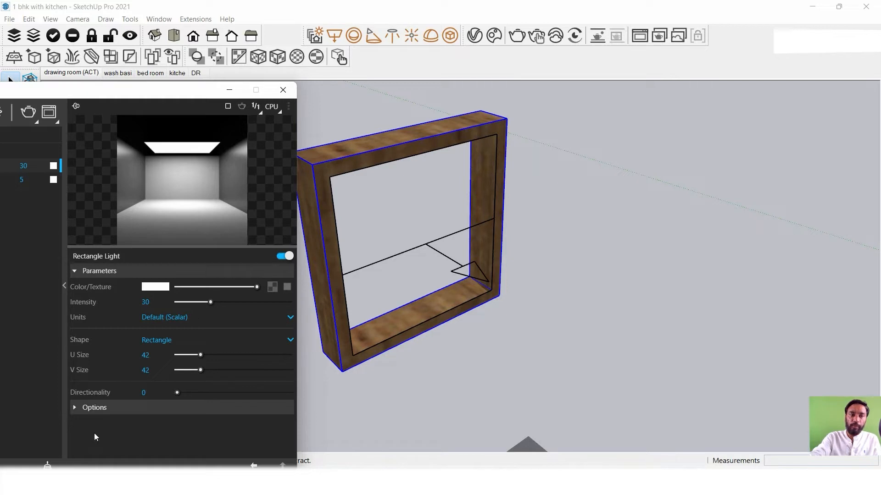
# - Expand the kitchen window light's options and try the Invisible setting on and off
pyautogui.click(99, 407)
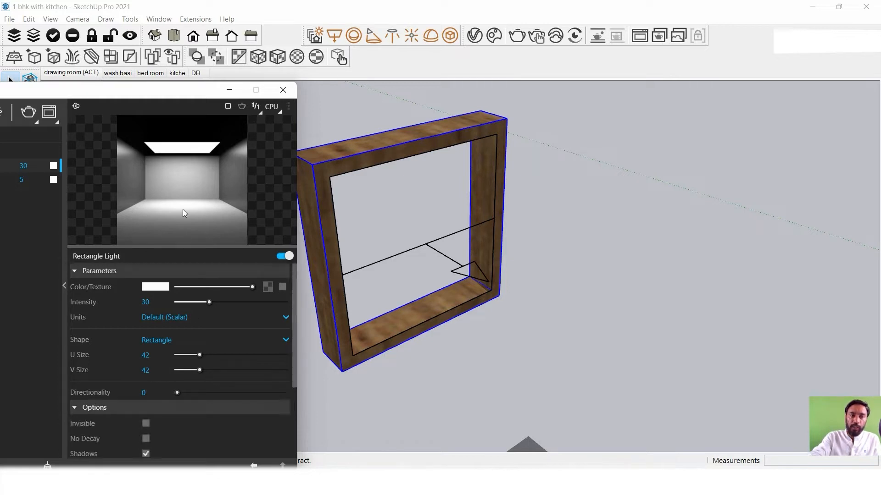
pyautogui.moveTo(148, 90); pyautogui.dragTo(170, 22)
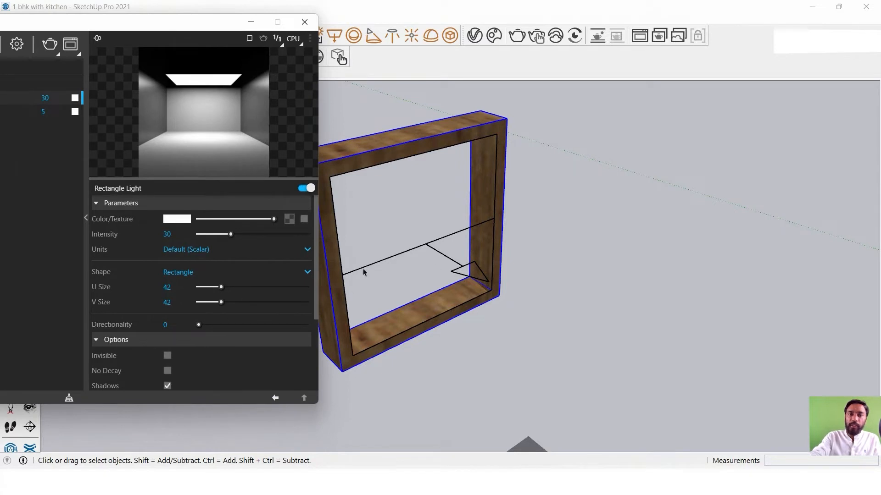
pyautogui.click(166, 355)
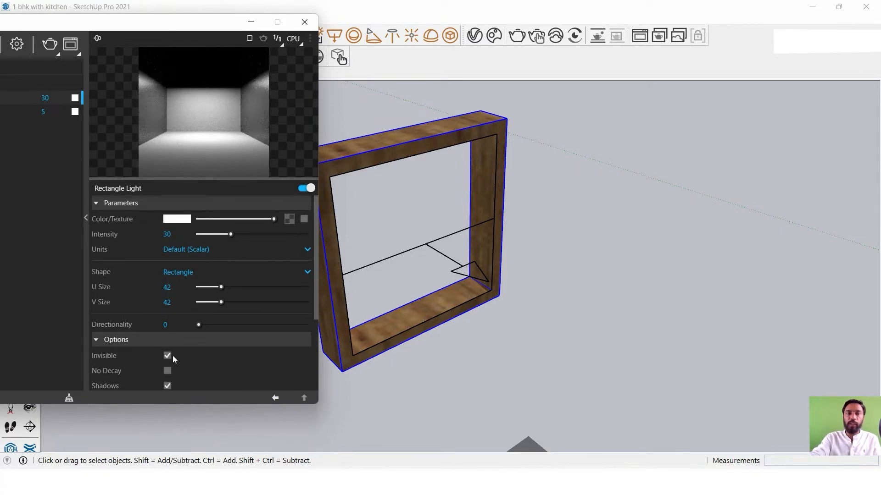
pyautogui.click(170, 357)
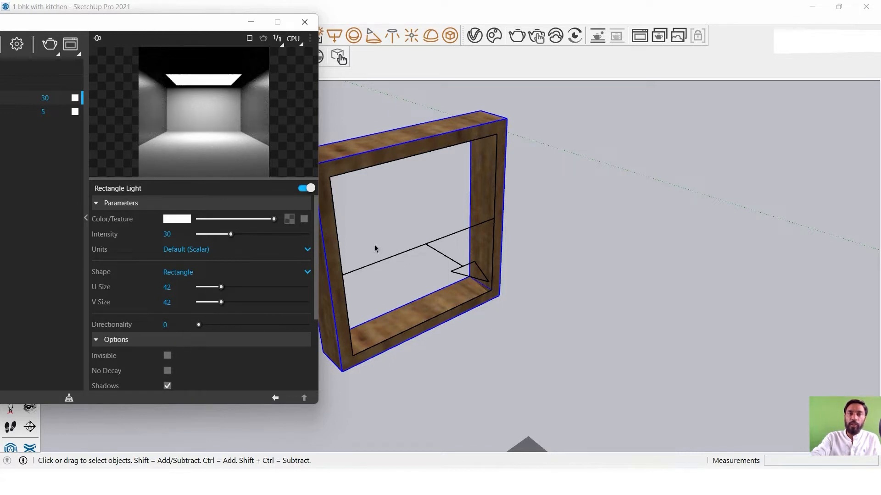
# - Try the Shadows, Double Sided and Affect Diffuse settings of the kitchen window light, returning each to its original state
pyautogui.scroll(-3, 236, 307)
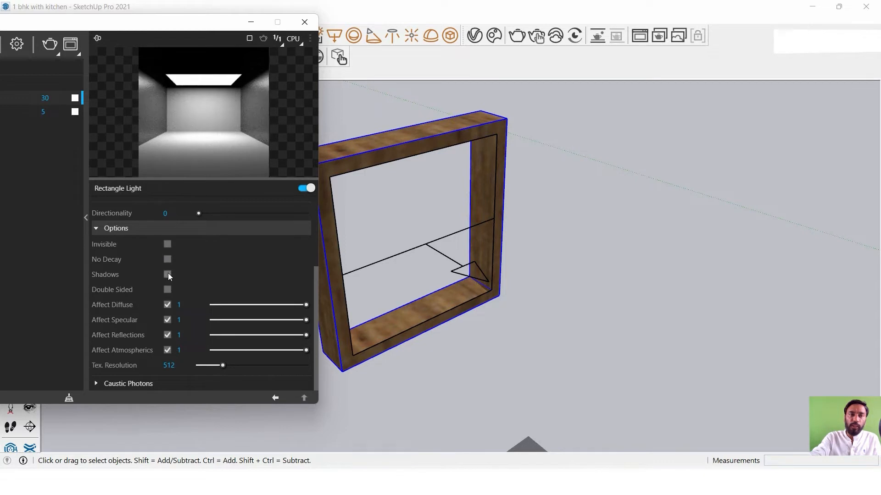
pyautogui.click(168, 289)
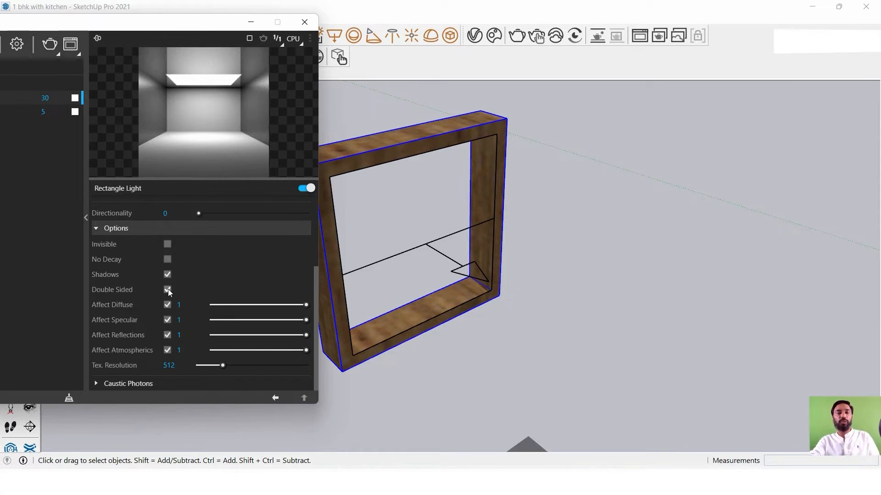
pyautogui.click(168, 289)
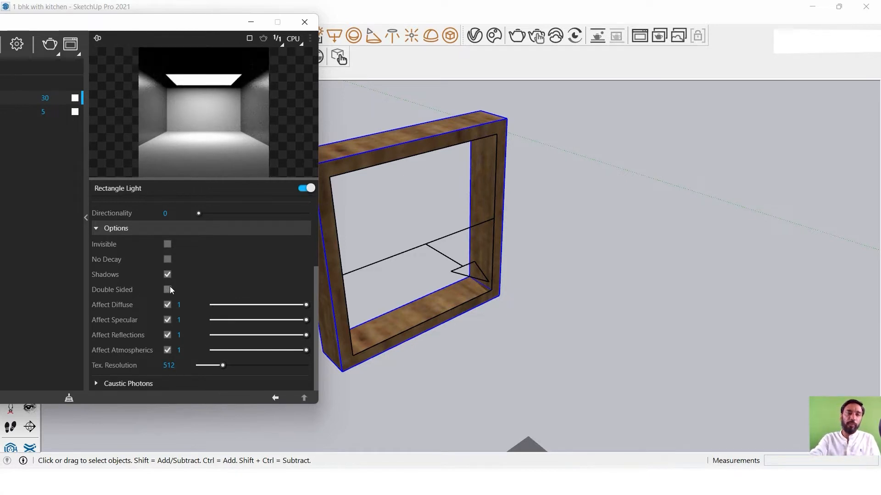
pyautogui.click(168, 305)
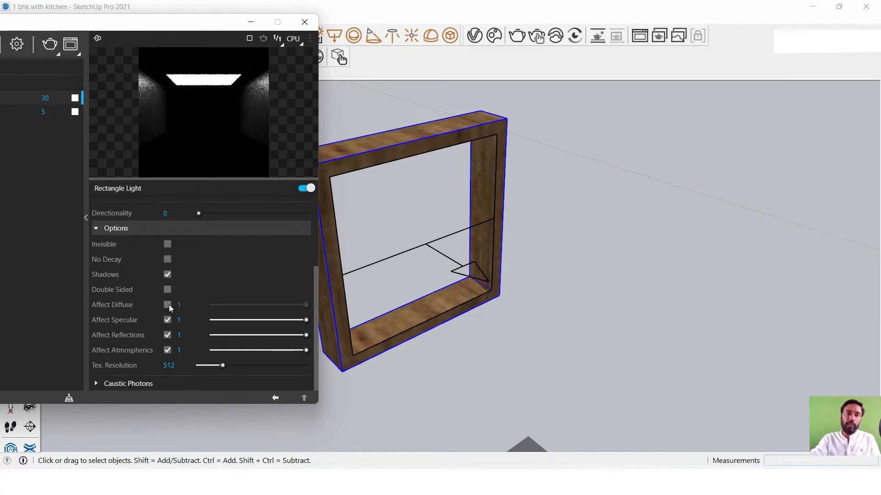
pyautogui.click(167, 305)
pyautogui.click(168, 305)
pyautogui.click(168, 305)
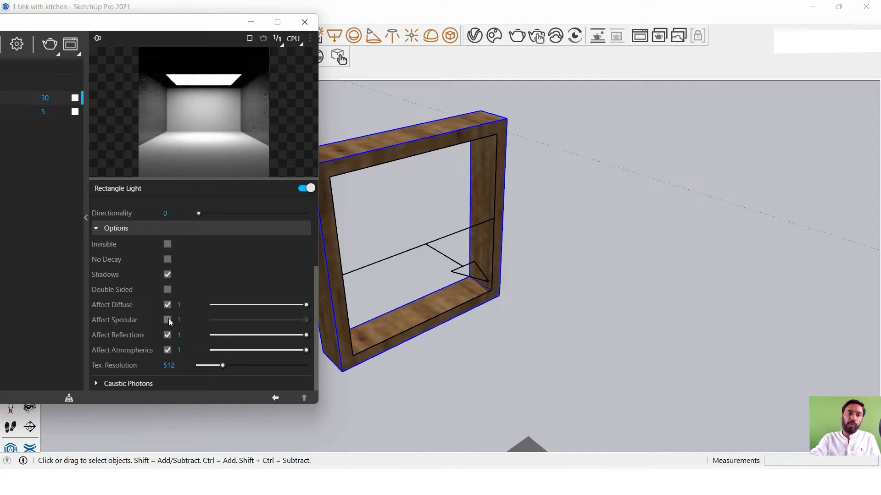
# - Try the kitchen window light with Affect Specular off and on, comparing the preview
pyautogui.click(168, 320)
pyautogui.click(168, 320)
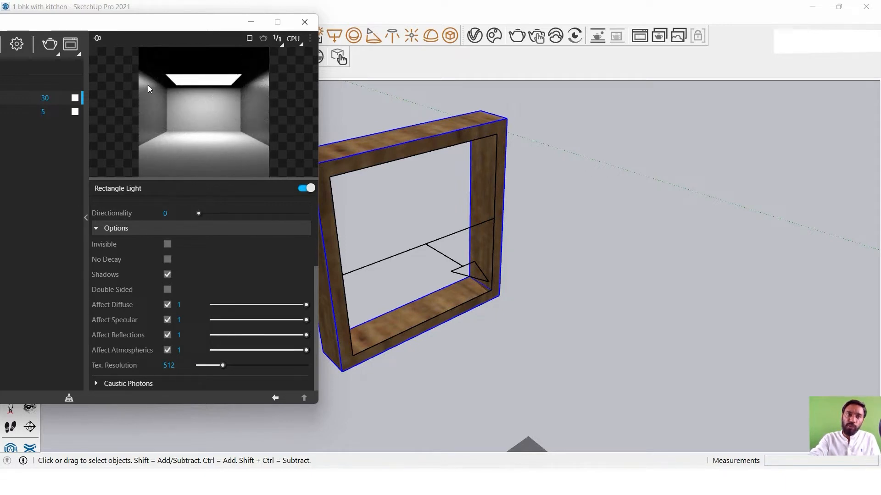
pyautogui.click(168, 318)
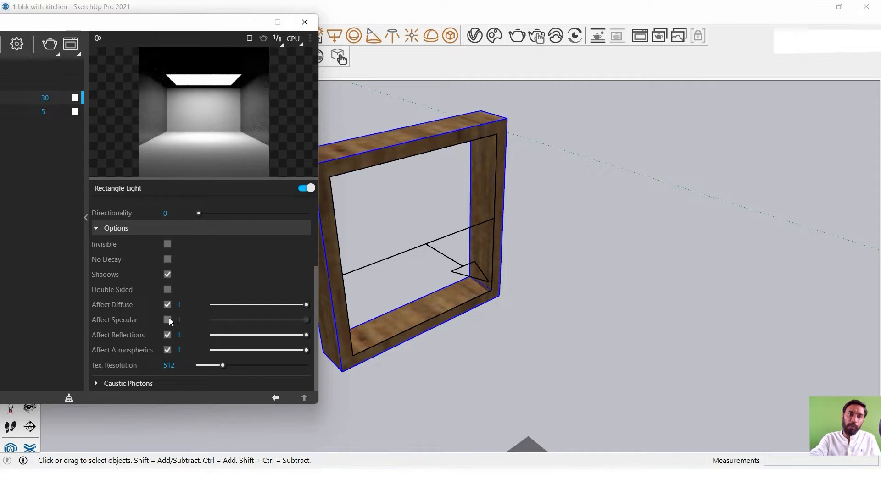
pyautogui.click(169, 318)
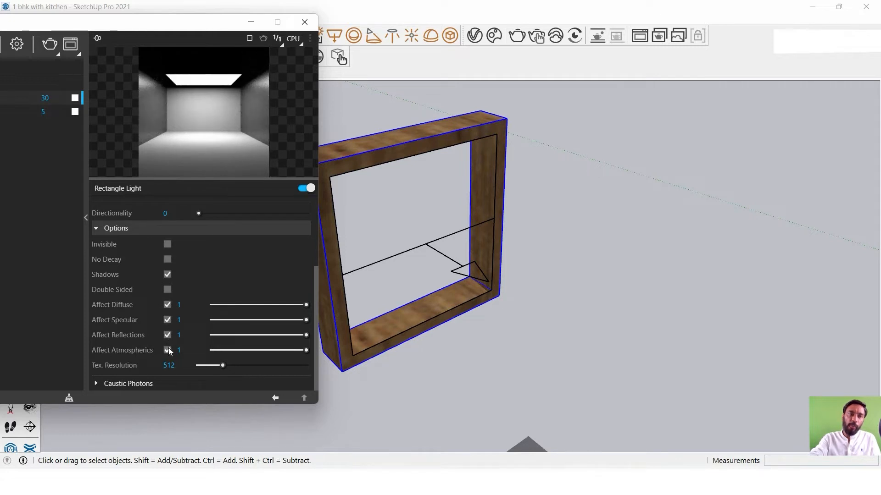
pyautogui.click(168, 320)
pyautogui.click(170, 319)
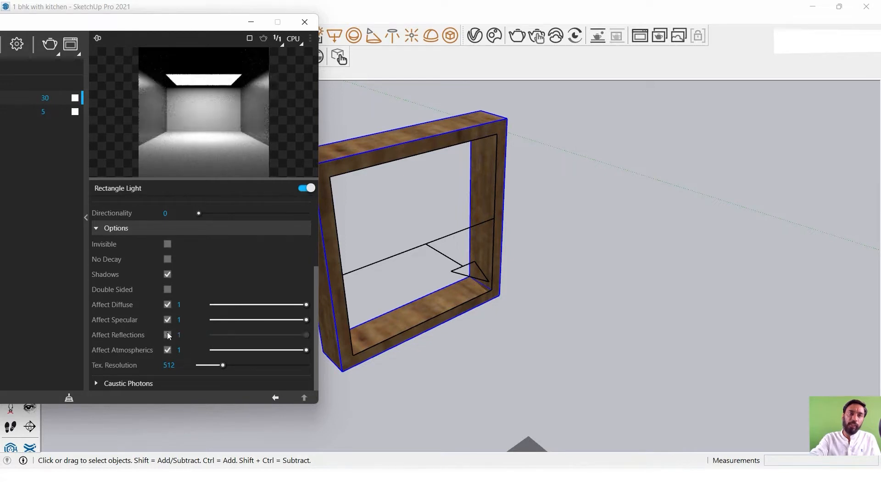
# - Try switching Affect Reflections and Affect Atmospherics off and back on for the kitchen window light
pyautogui.click(167, 335)
pyautogui.click(167, 335)
pyautogui.click(169, 351)
pyautogui.click(168, 350)
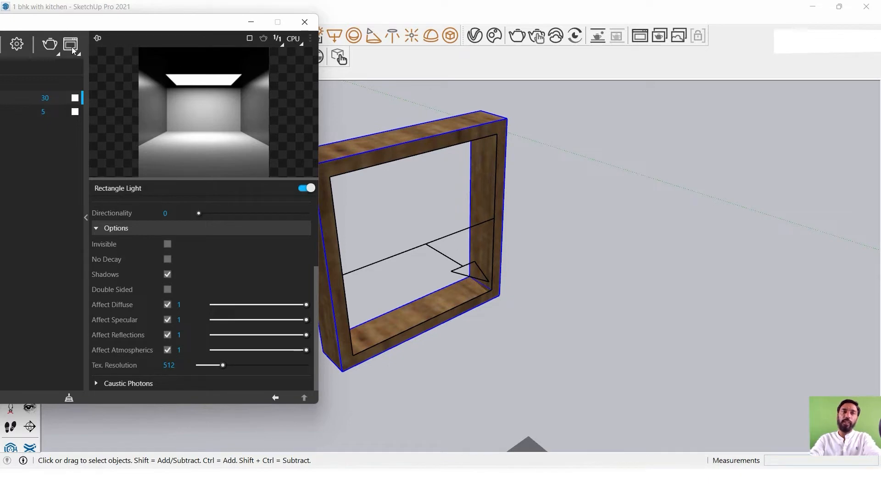
# - Make the kitchen window light invisible and hide the window glass tag
pyautogui.moveTo(86, 25)
pyautogui.mouseDown()
pyautogui.moveTo(644, 93)
pyautogui.moveTo(76, 89)
pyautogui.moveTo(62, 76)
pyautogui.mouseUp()
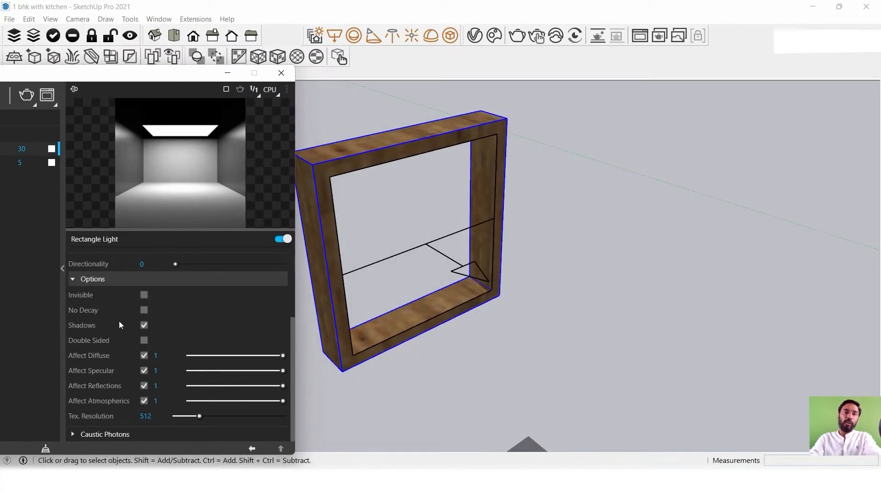
pyautogui.click(144, 295)
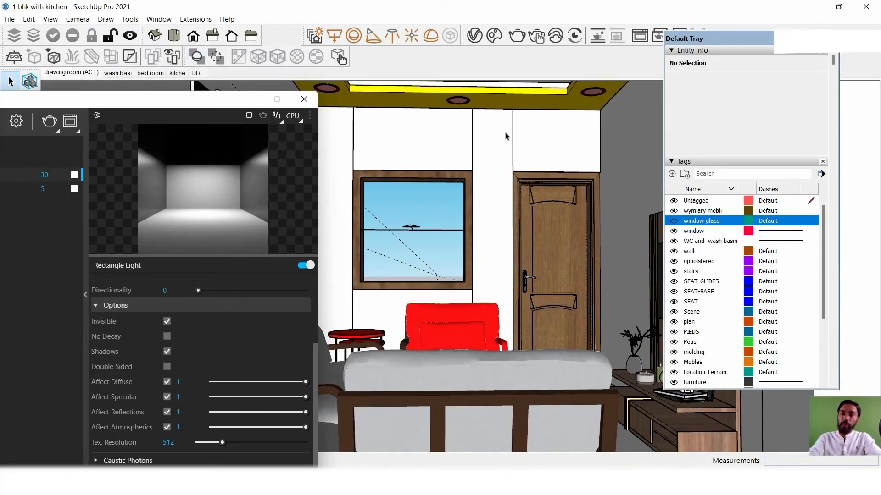
pyautogui.click(673, 221)
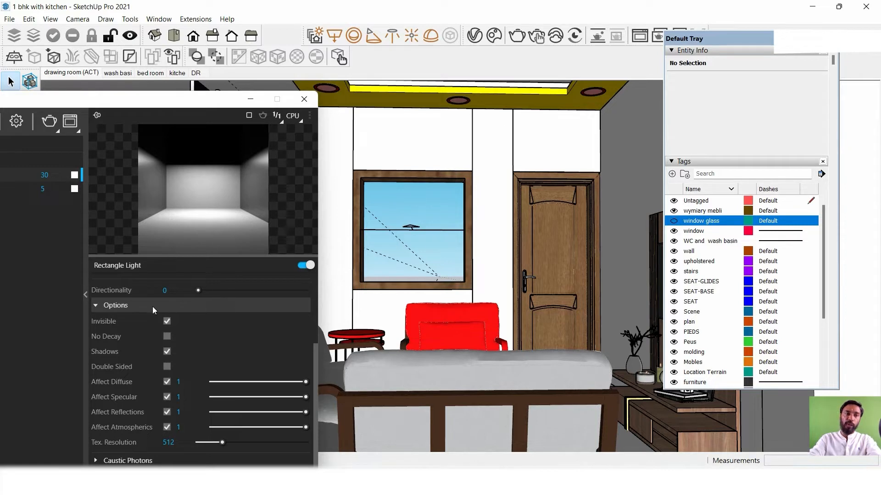
# - Run a test render of the room in the V-Ray Frame Buffer, check the light from the window and close the frame buffer
pyautogui.click(69, 121)
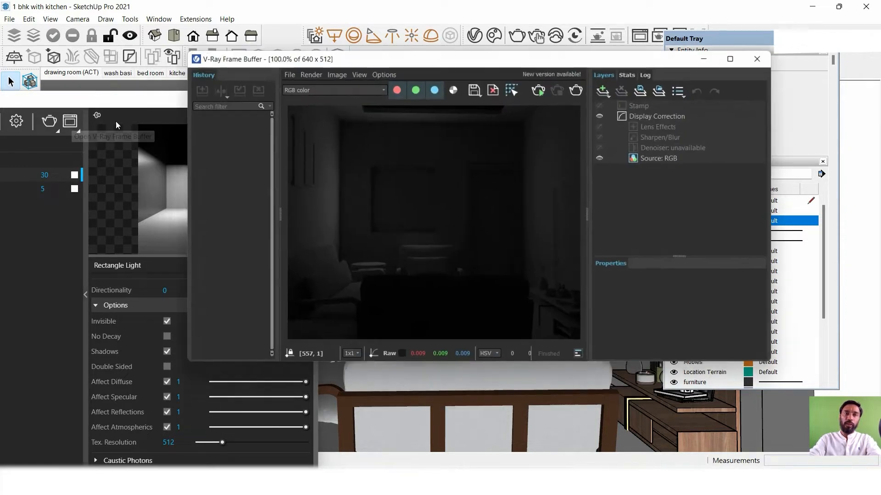
pyautogui.click(576, 90)
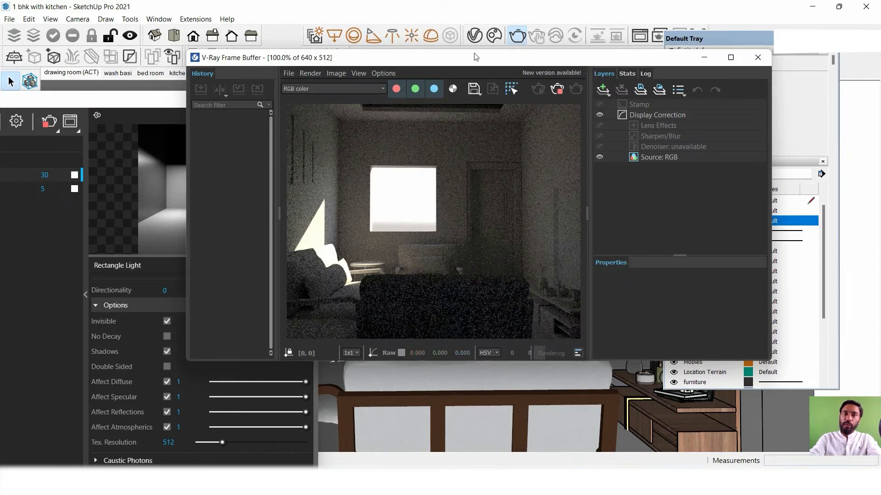
pyautogui.moveTo(470, 61)
pyautogui.mouseDown()
pyautogui.moveTo(499, 289)
pyautogui.moveTo(487, 234)
pyautogui.moveTo(504, 107)
pyautogui.moveTo(492, 122)
pyautogui.mouseUp()
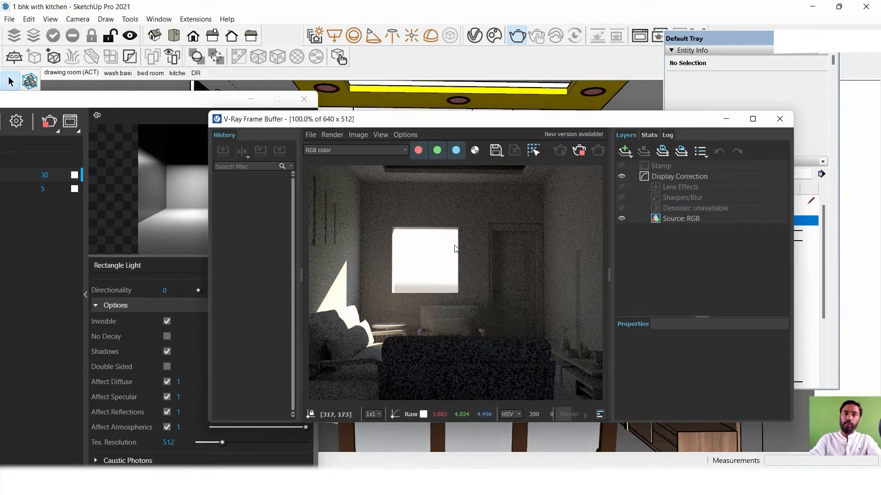
pyautogui.moveTo(548, 120)
pyautogui.mouseDown()
pyautogui.moveTo(549, 358)
pyautogui.moveTo(545, 112)
pyautogui.mouseUp()
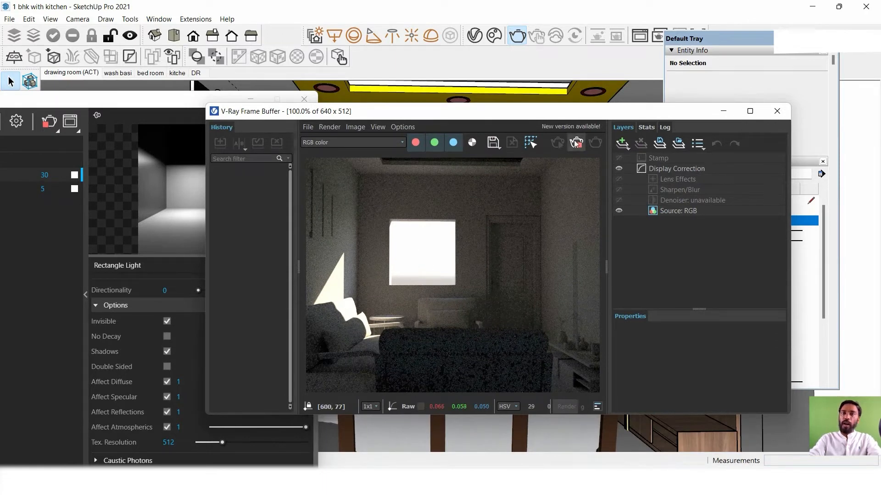
pyautogui.click(778, 111)
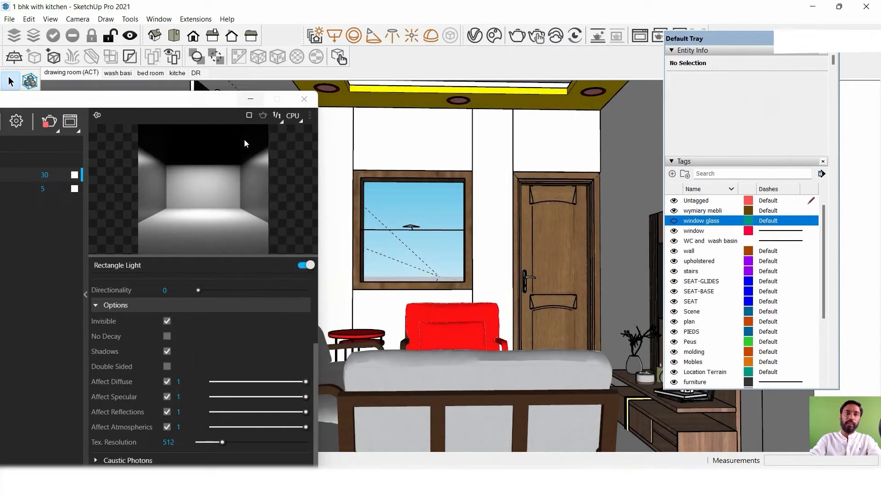
# - Set the SunLight intensity to 1 and check the result in a test render
pyautogui.moveTo(148, 102); pyautogui.dragTo(369, 94)
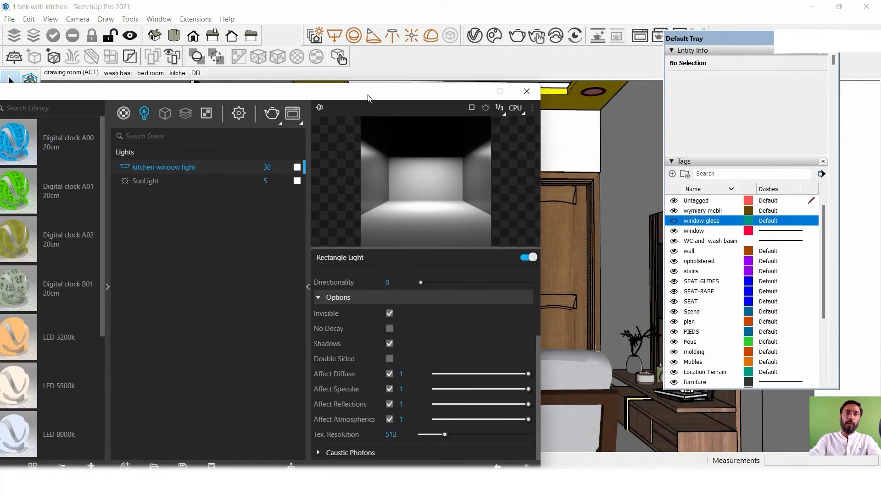
pyautogui.click(144, 181)
pyautogui.doubleClick(265, 181)
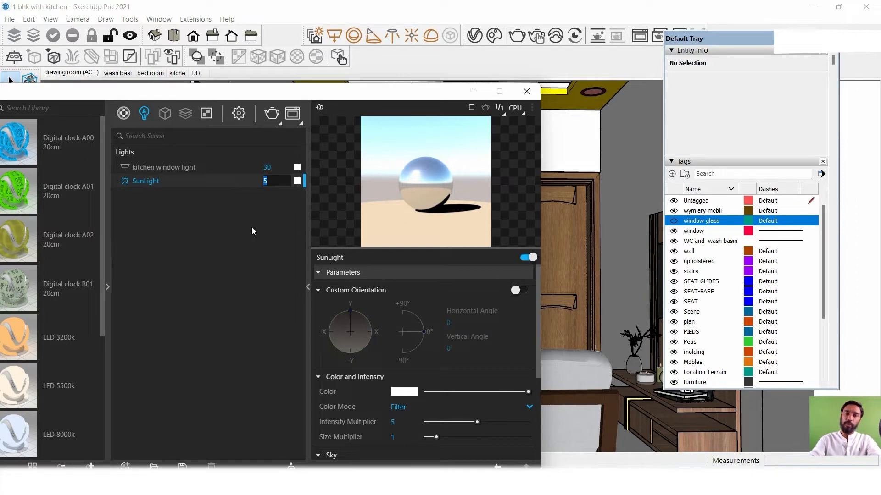
pyautogui.write('1')
pyautogui.press('Return')
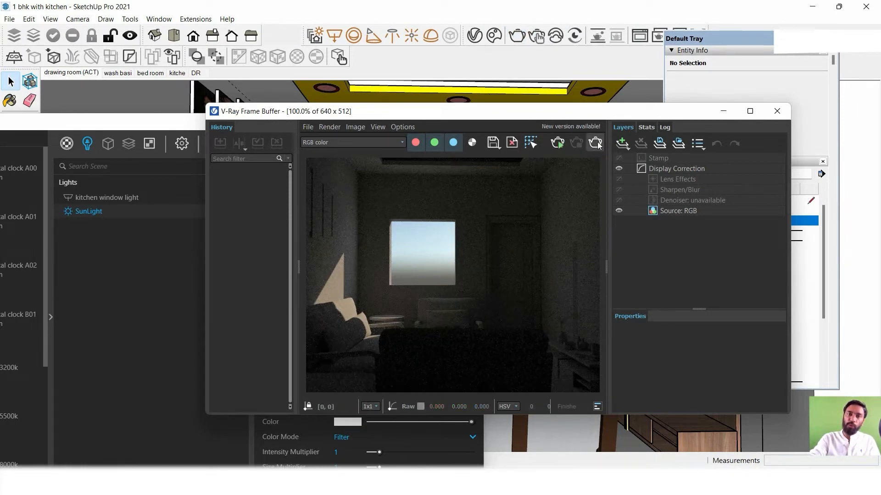
pyautogui.click(775, 112)
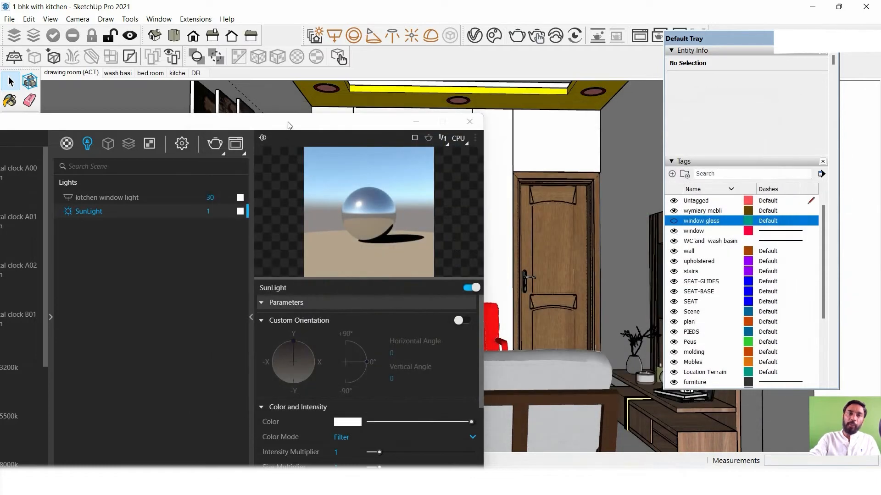
# - Set the kitchen window light's intensity to 150 and start another test render
pyautogui.click(179, 198)
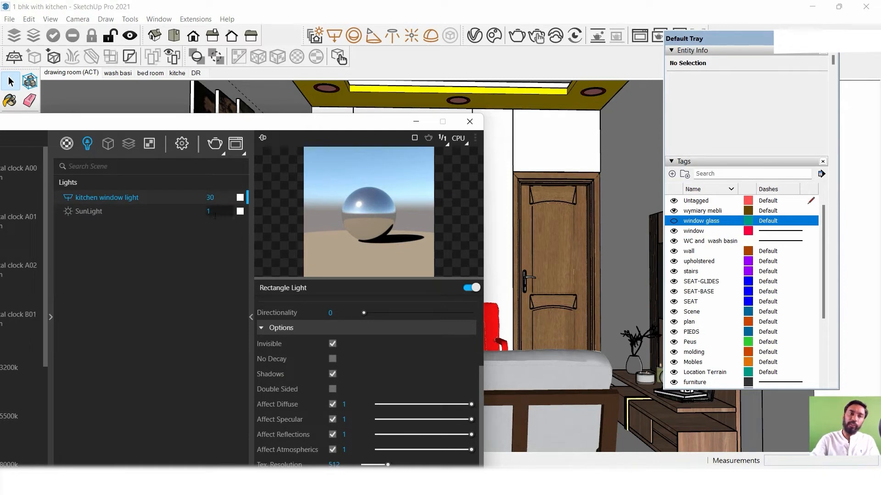
pyautogui.write('150')
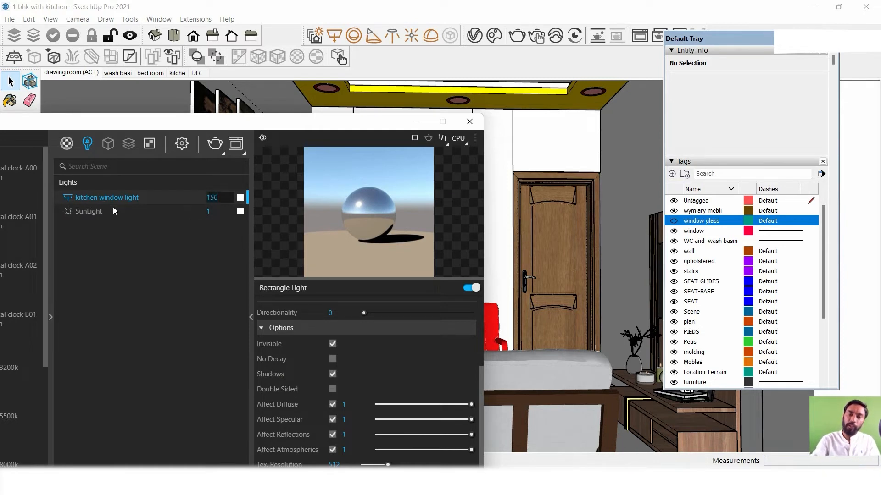
pyautogui.press('Return')
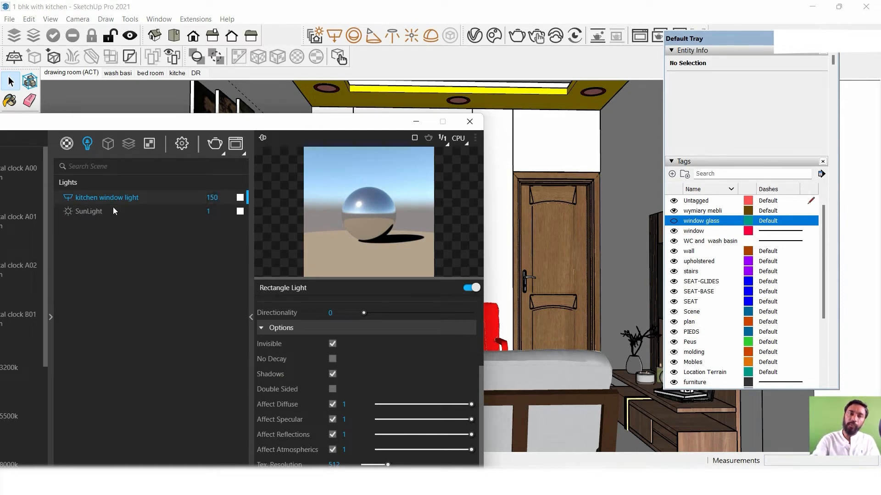
pyautogui.click(236, 145)
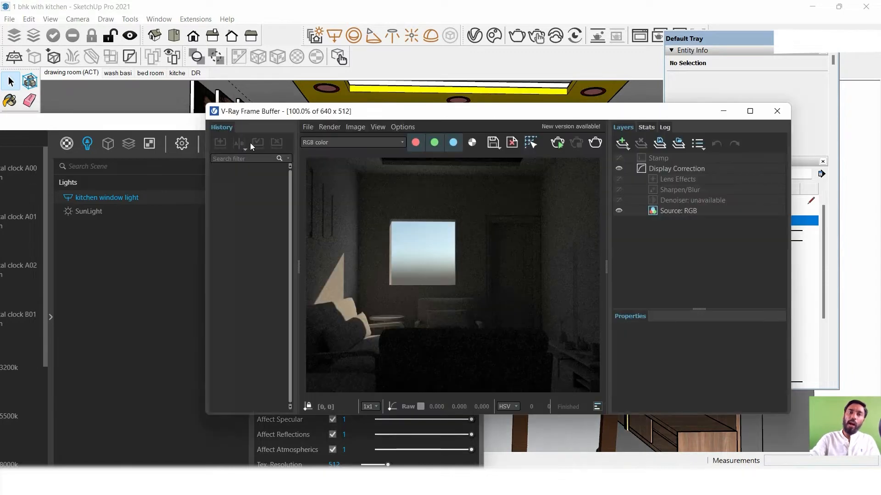
pyautogui.click(599, 142)
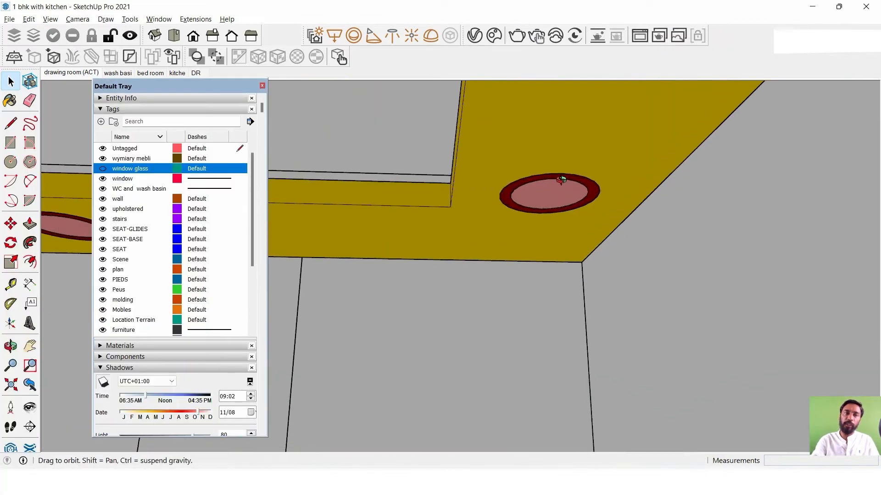
# - Draw a V-Ray rectangle light around the round ceiling downlight near the corner of the false ceiling
pyautogui.moveTo(562, 179)
pyautogui.mouseDown(button='middle')
pyautogui.moveTo(574, 173)
pyautogui.moveTo(549, 275)
pyautogui.moveTo(555, 252)
pyautogui.moveTo(546, 204)
pyautogui.mouseUp(button='middle')
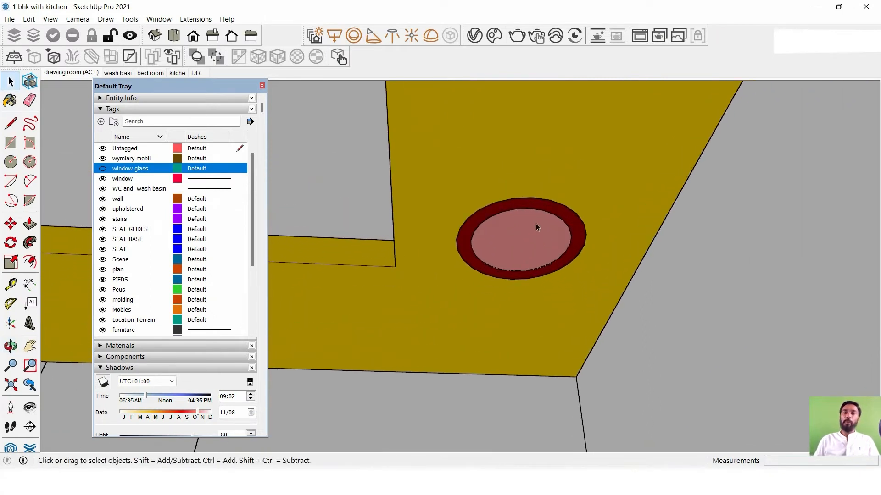
pyautogui.click(334, 36)
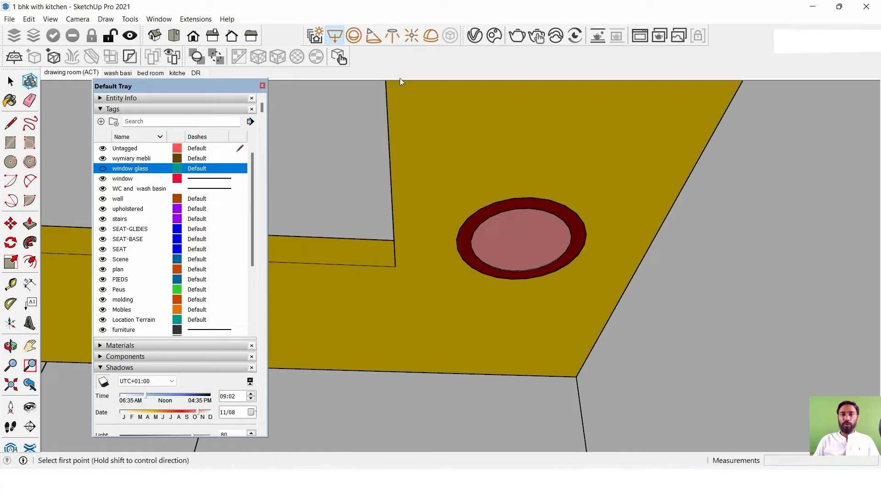
pyautogui.click(461, 181)
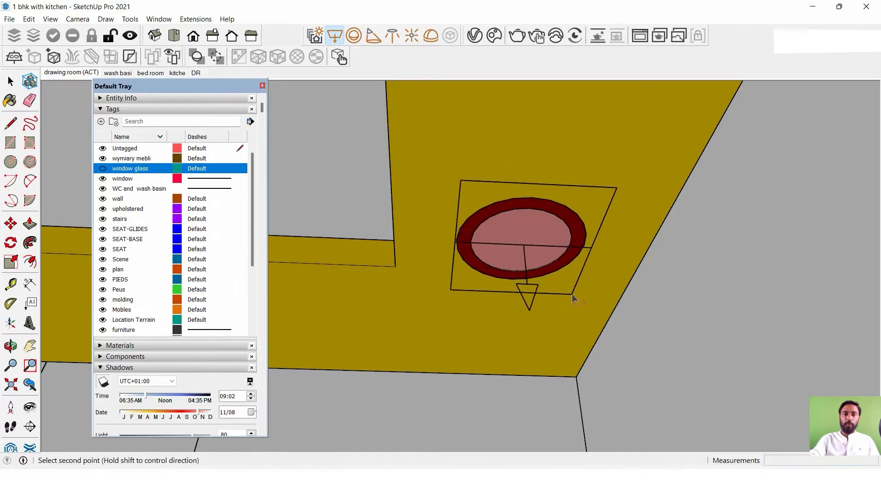
pyautogui.click(573, 299)
pyautogui.click(10, 81)
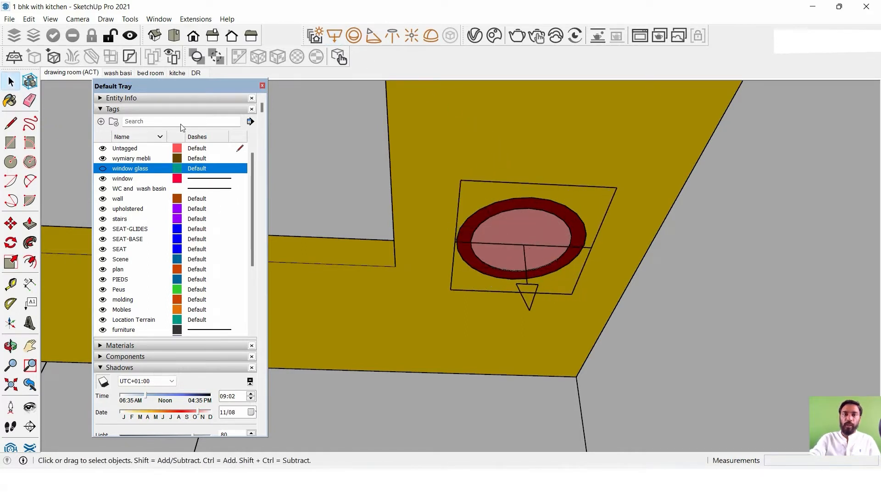
# - Show the new ceiling light, drawing room light, in the V-Ray Asset Editor and change its shape to Disc
pyautogui.click(528, 287)
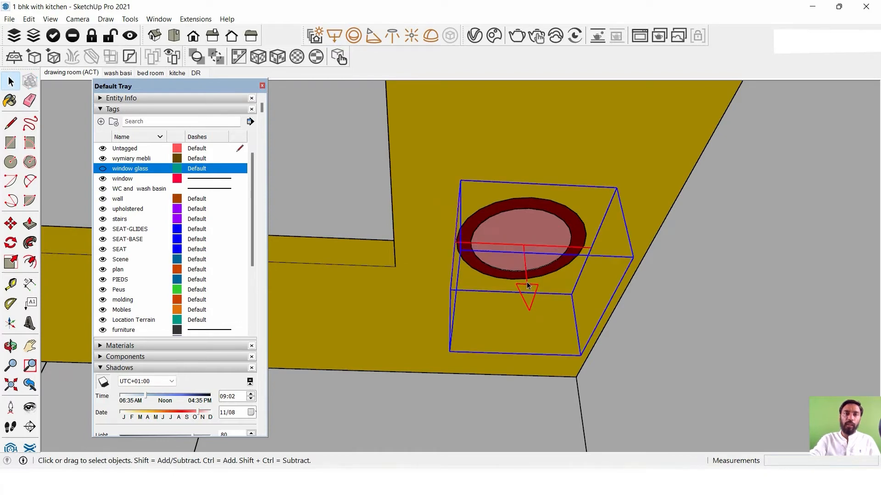
pyautogui.click(475, 35)
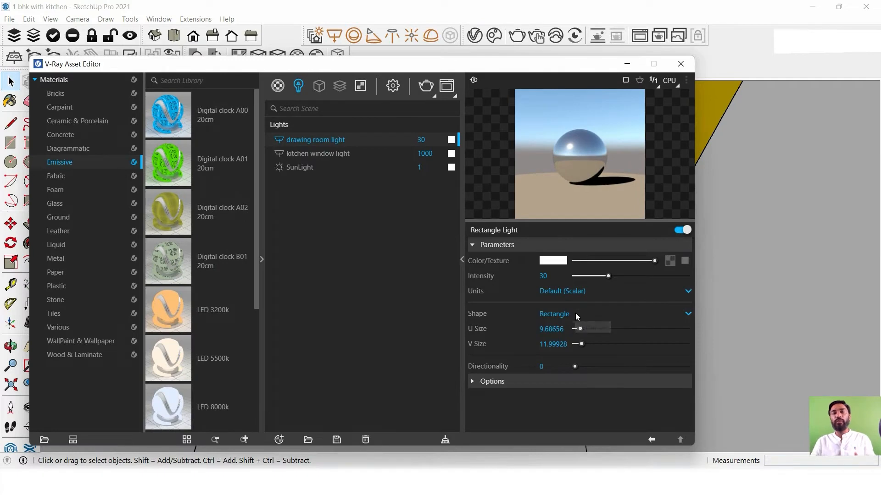
pyautogui.click(576, 314)
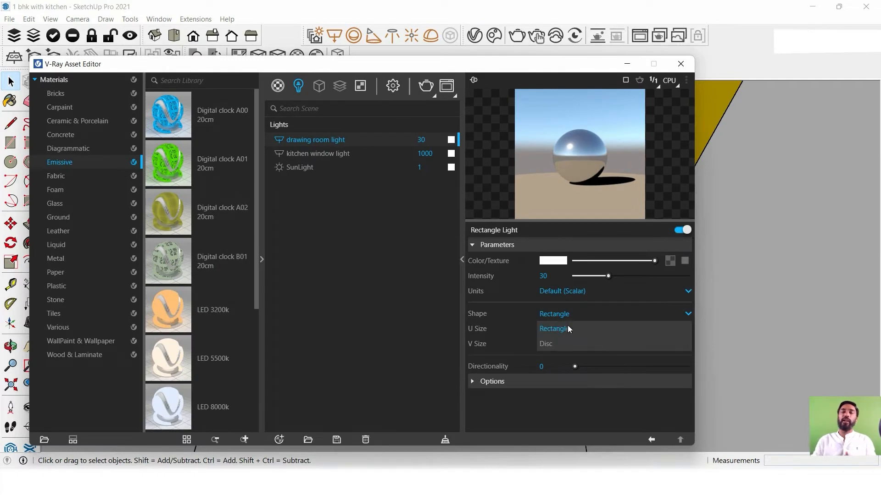
pyautogui.click(552, 344)
pyautogui.moveTo(565, 69); pyautogui.dragTo(326, 77)
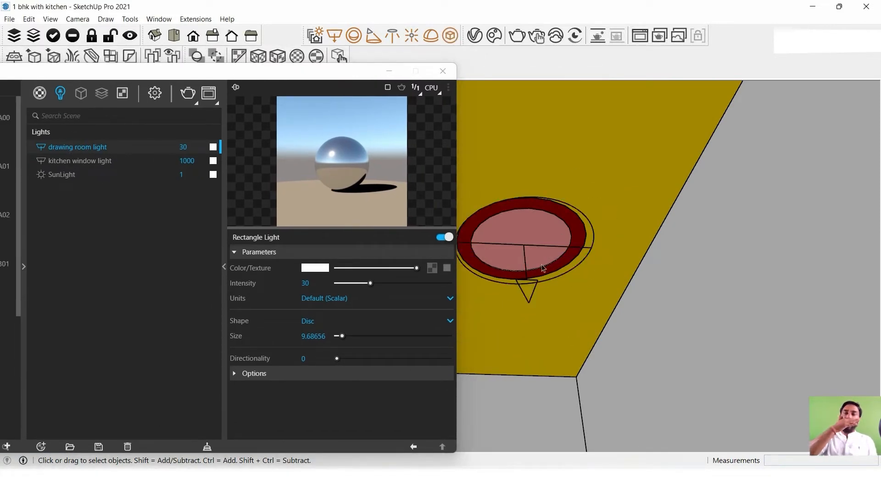
# - Close the light's settings and isolate the drawing room light together with the false ceiling
pyautogui.click(255, 373)
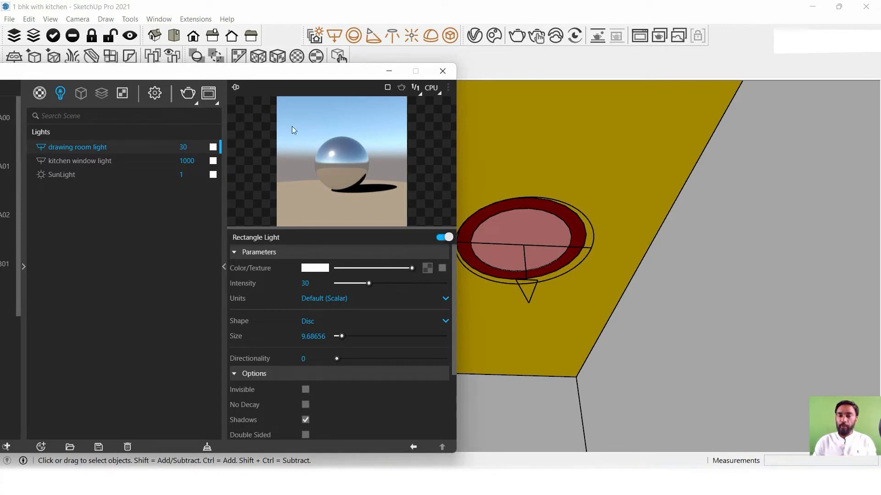
pyautogui.click(442, 71)
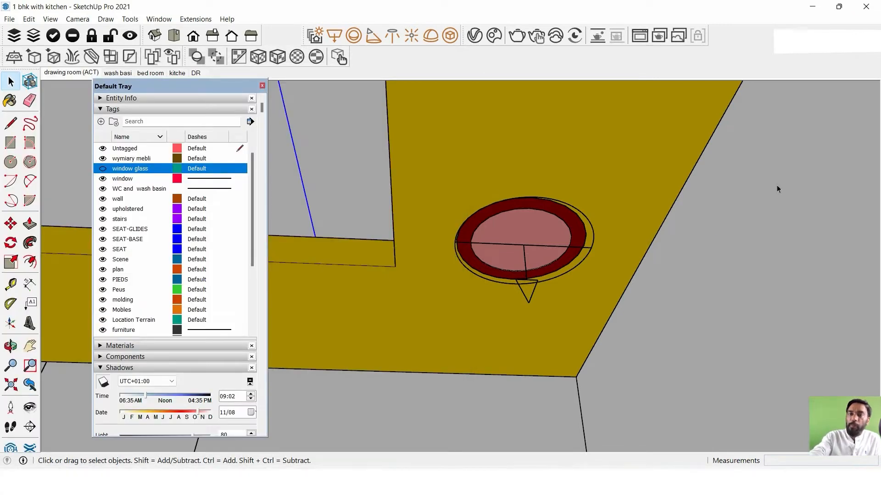
pyautogui.click(591, 250)
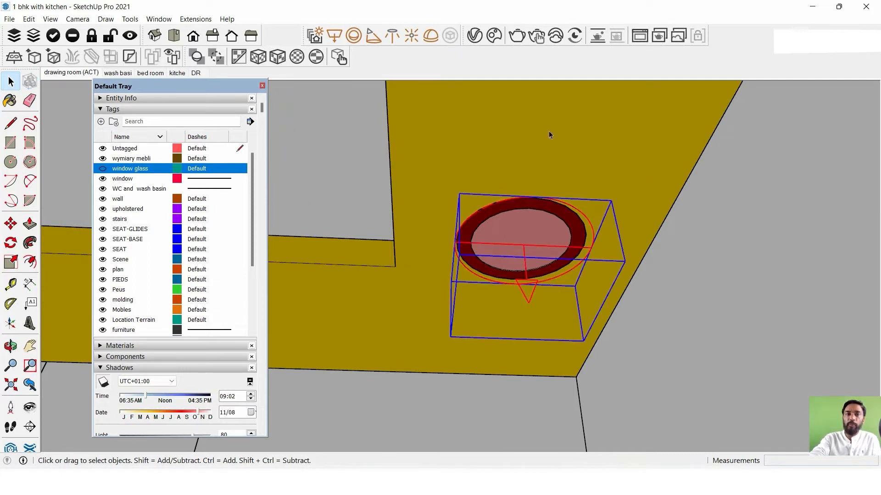
pyautogui.keyDown('shift'); pyautogui.click(439, 127); pyautogui.keyUp('shift')
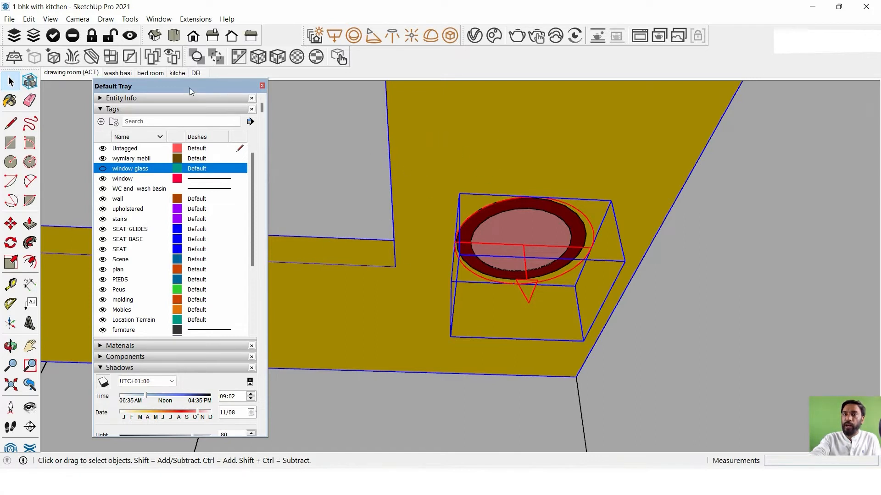
pyautogui.moveTo(189, 91); pyautogui.dragTo(212, 127)
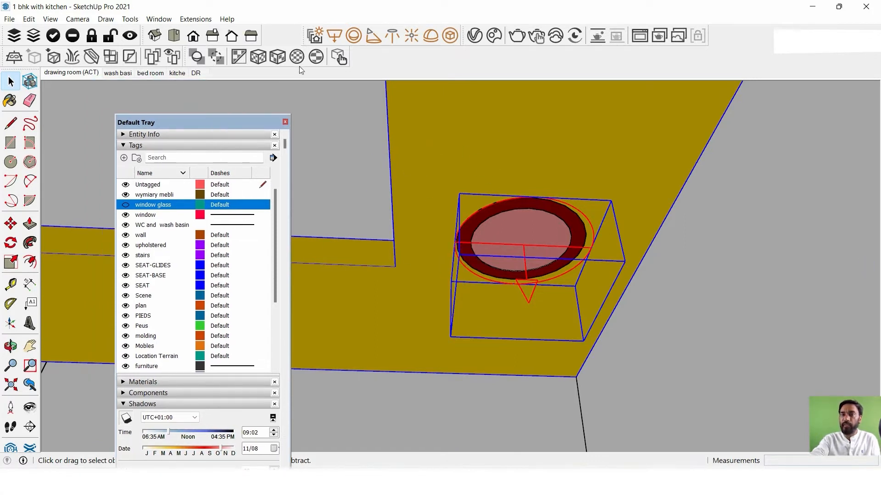
pyautogui.click(53, 36)
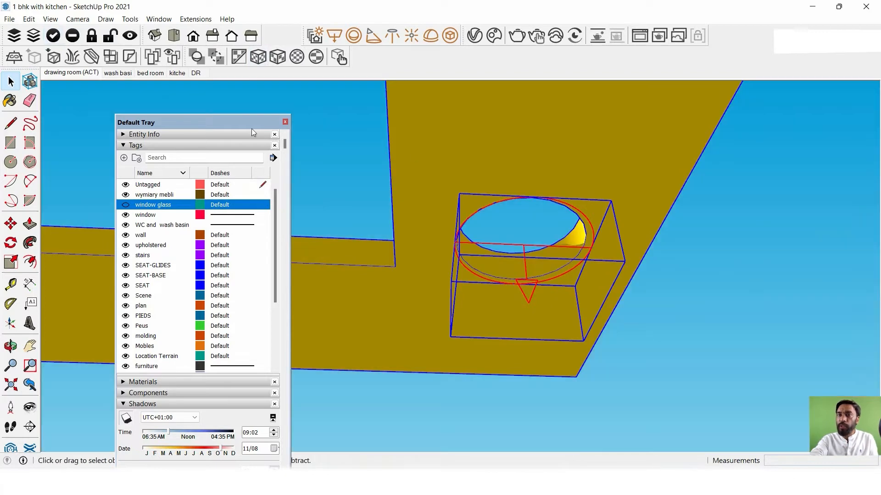
# - Switch to the top view, show the Styles toolbar and display the false ceiling in wireframe
pyautogui.scroll(-9, 601, 223)
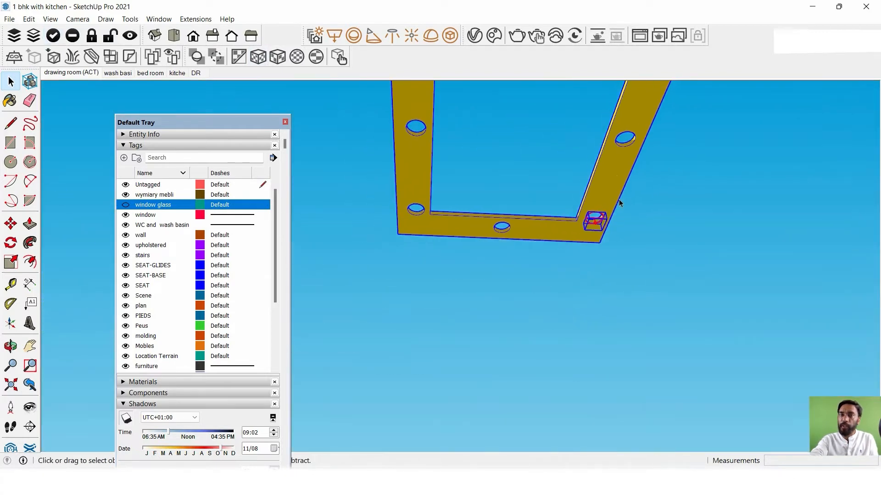
pyautogui.moveTo(619, 186); pyautogui.dragTo(500, 187, button='middle')
pyautogui.scroll(3, 599, 224)
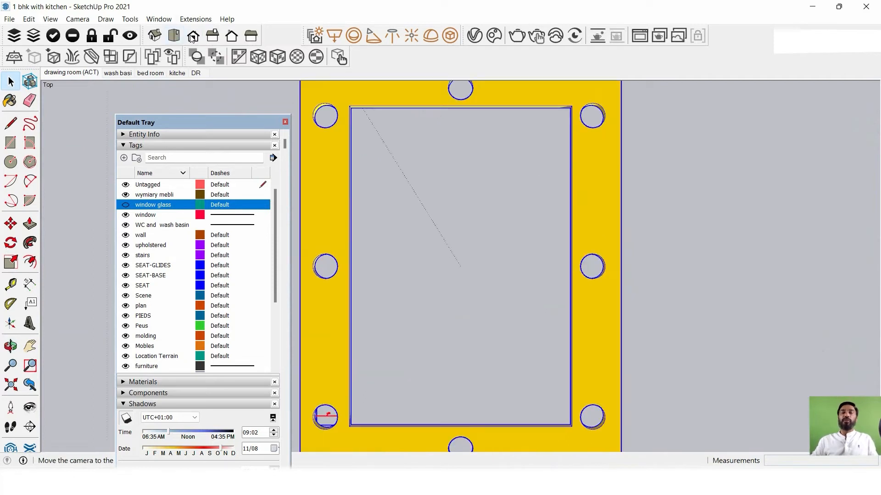
pyautogui.click(173, 35)
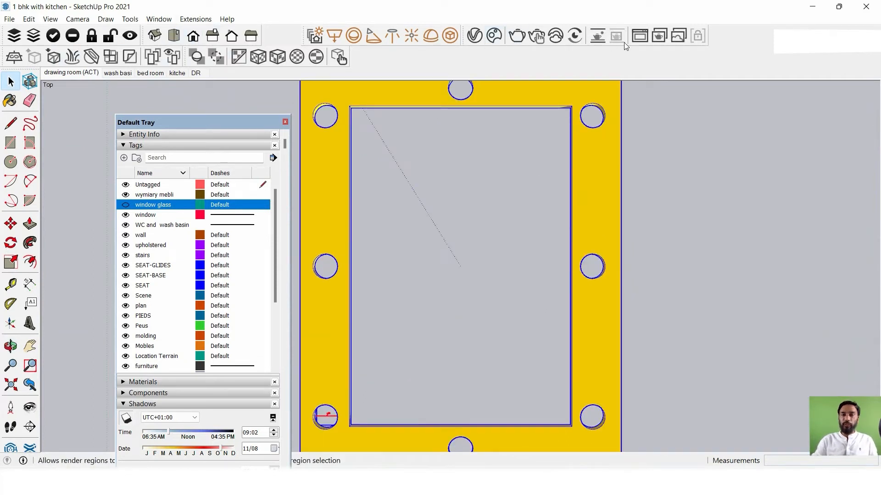
pyautogui.rightClick(747, 45)
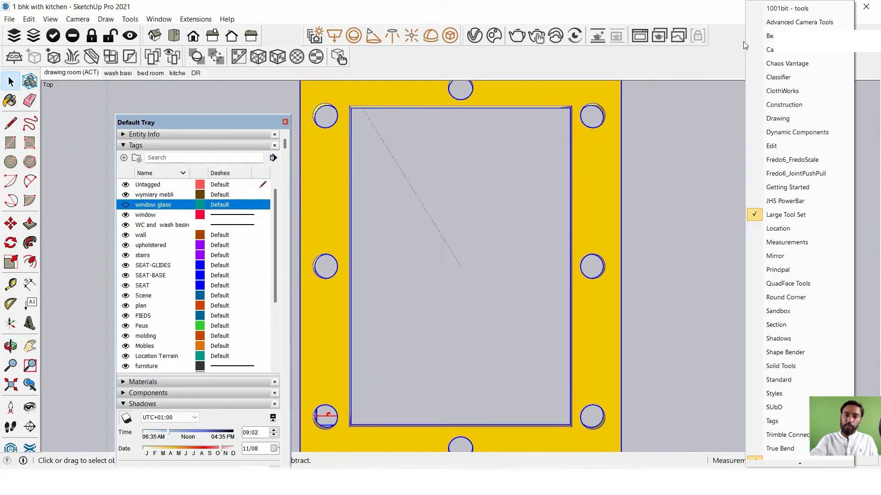
pyautogui.scroll(-2, 782, 194)
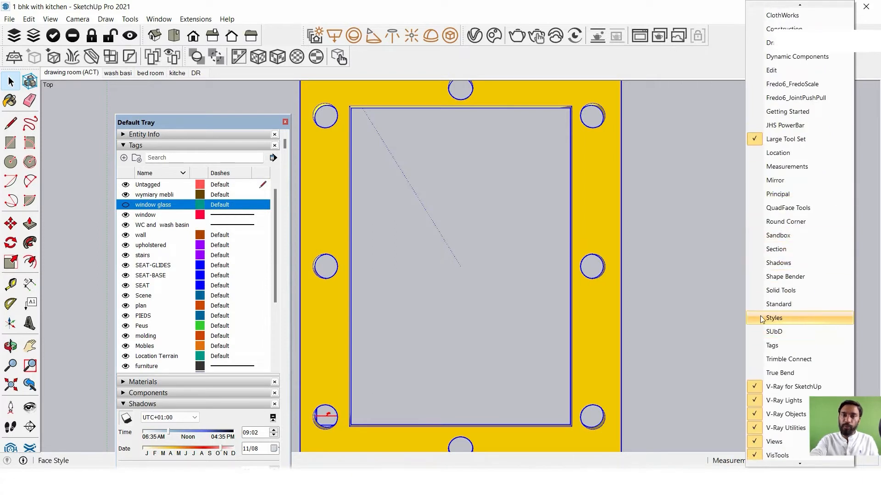
pyautogui.click(775, 318)
pyautogui.moveTo(302, 131); pyautogui.dragTo(688, 58)
pyautogui.click(687, 66)
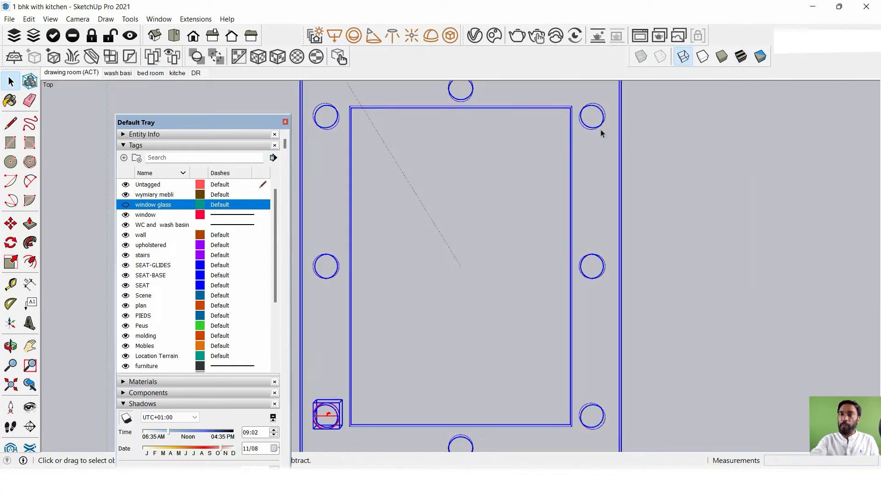
# - Select the disc light at the corner downlight and switch the camera to parallel projection
pyautogui.scroll(-3, 585, 193)
pyautogui.scroll(3, 448, 320)
pyautogui.scroll(3, 427, 329)
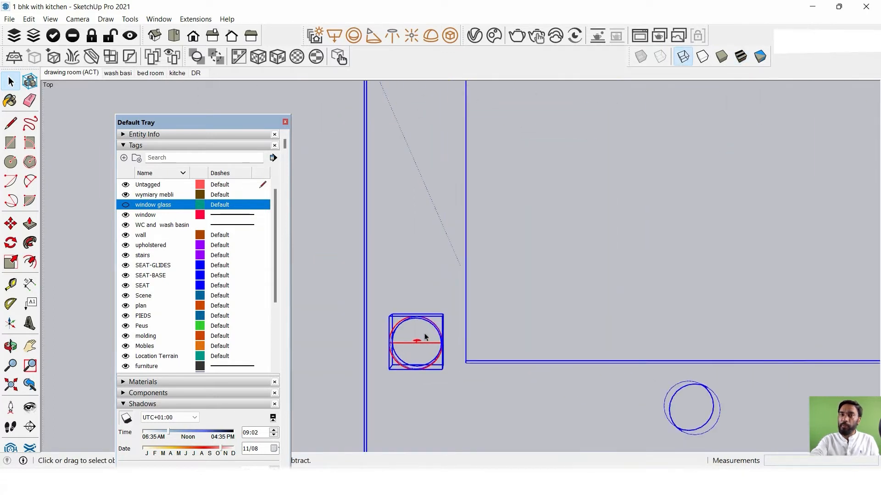
pyautogui.click(425, 337)
pyautogui.click(406, 357)
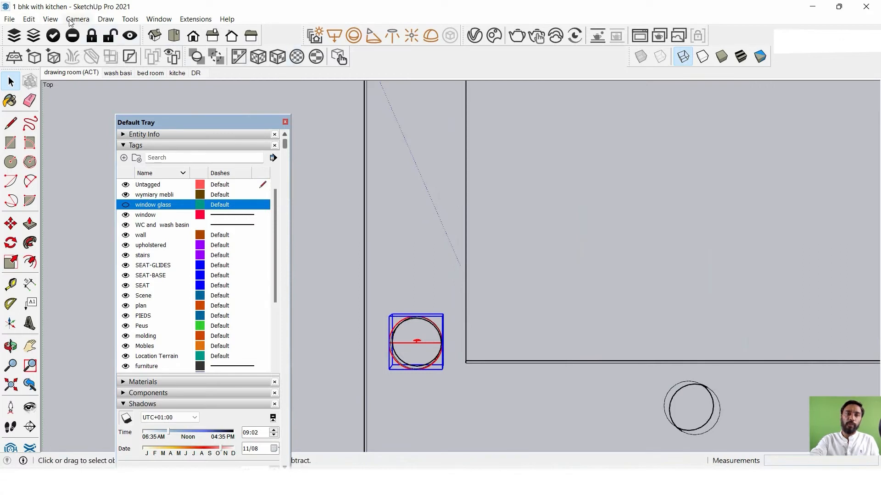
pyautogui.click(51, 19)
pyautogui.moveTo(77, 19)
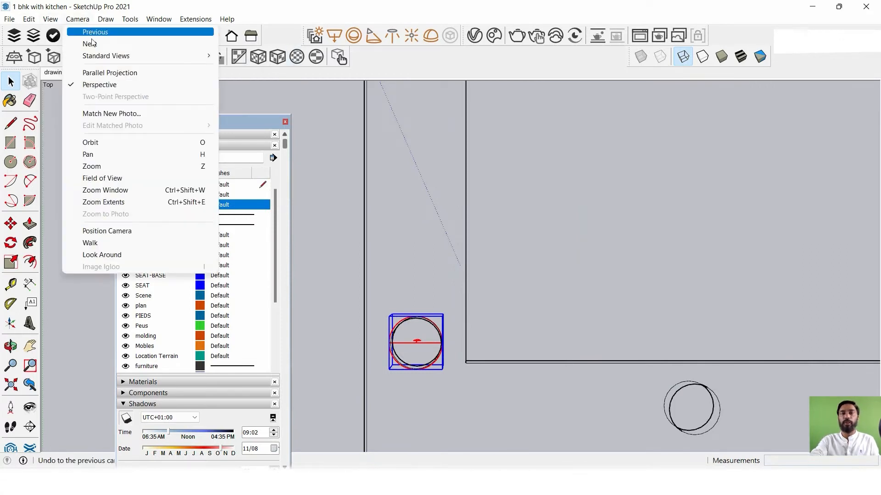
pyautogui.click(99, 73)
pyautogui.scroll(-5, 502, 261)
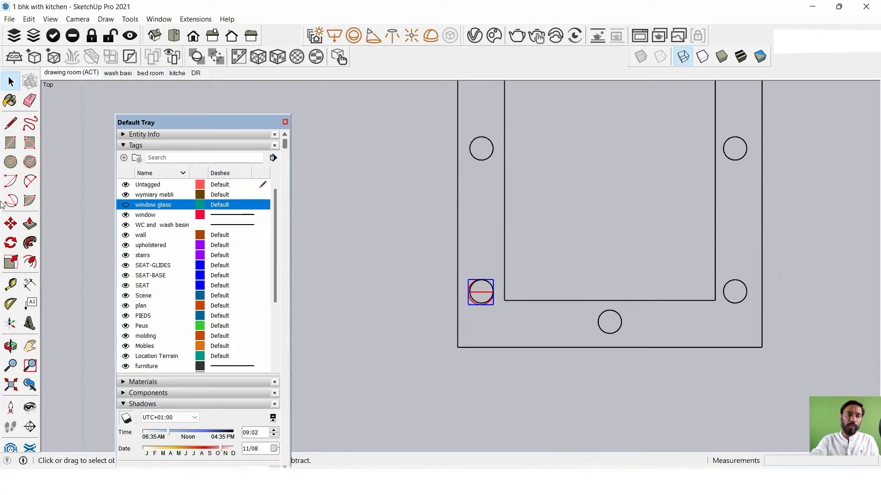
# - Copy the selected disc light about 4' 6" along the long side onto the middle downlight
pyautogui.click(10, 224)
pyautogui.scroll(-3, 515, 265)
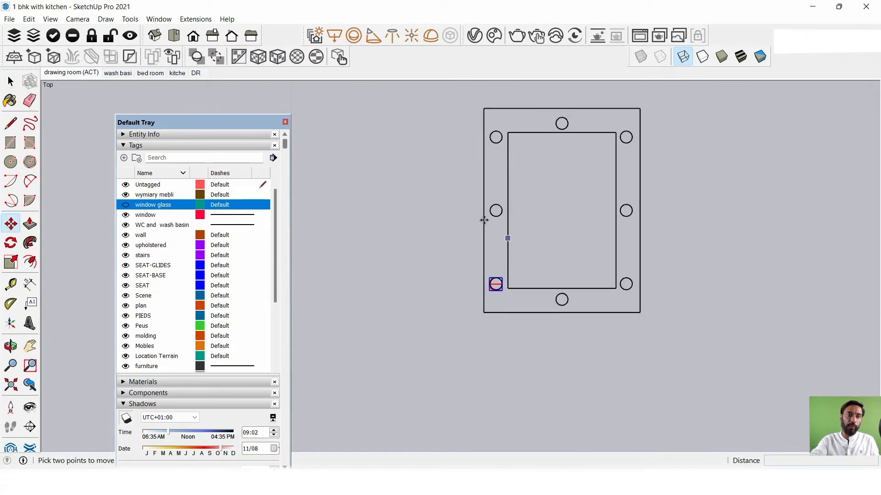
pyautogui.scroll(3, 484, 220)
pyautogui.press('ctrl')
pyautogui.click(495, 284)
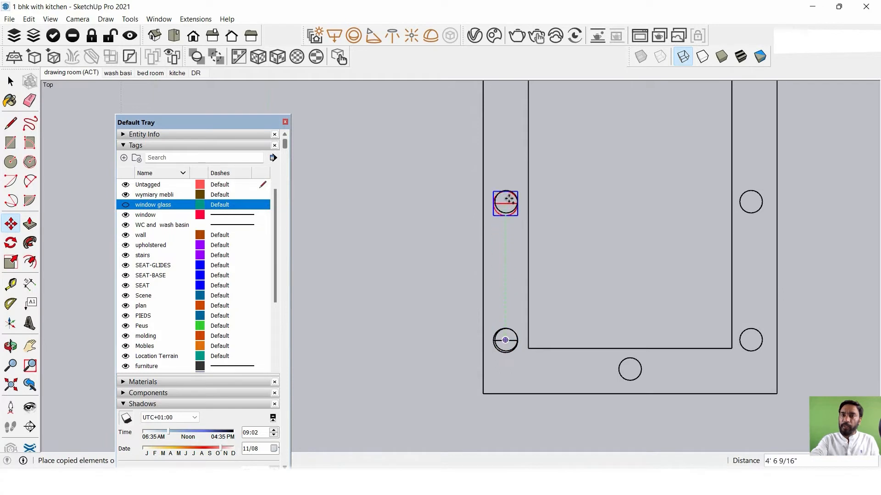
pyautogui.click(508, 200)
# - Copy the light from the middle downlight about 4' 6" onward to the upper-left corner downlight of the false ceiling
pyautogui.keyDown('shift'); pyautogui.moveTo(570, 175); pyautogui.dragTo(574, 317, button='middle'); pyautogui.keyUp('shift')
pyautogui.press('ctrl')
pyautogui.click(509, 335)
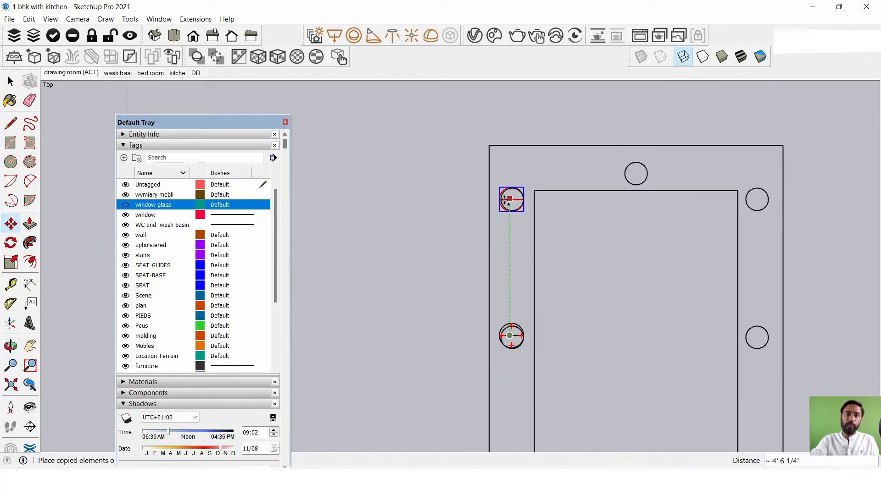
pyautogui.click(509, 200)
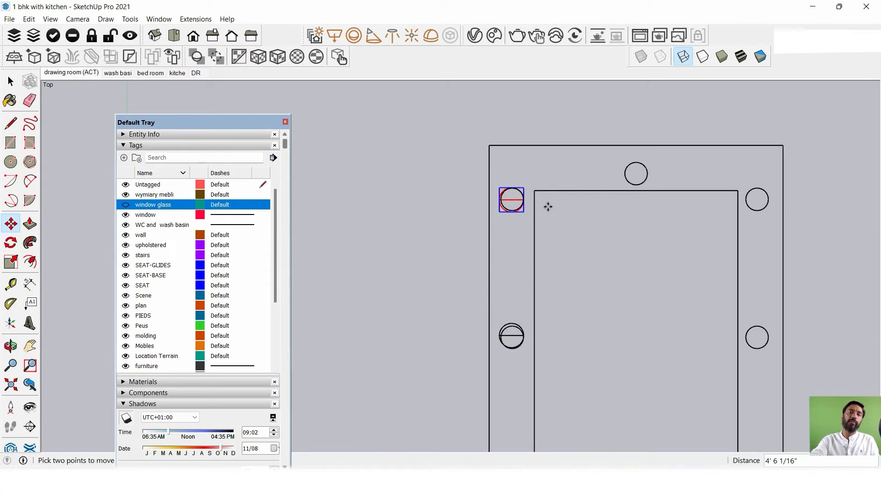
pyautogui.click(511, 200)
pyautogui.press('Escape')
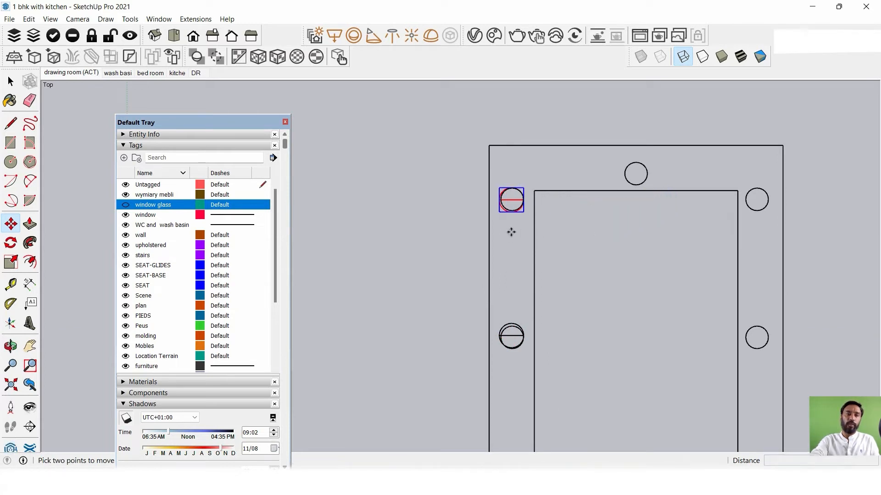
# - Copy the light about 8' 3" across to the upper-right corner downlight, and from there about 4' 7" to the middle downlight of that side
pyautogui.click(512, 198)
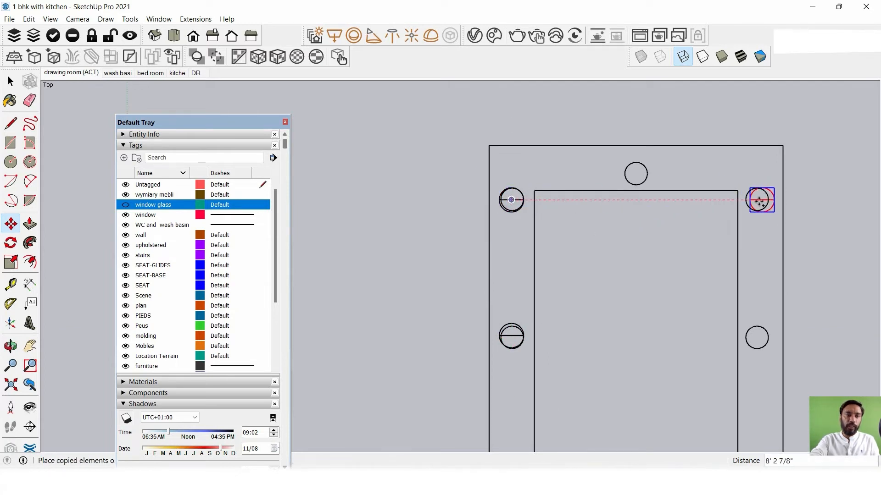
pyautogui.click(758, 200)
pyautogui.scroll(-1, 792, 217)
pyautogui.scroll(2, 798, 271)
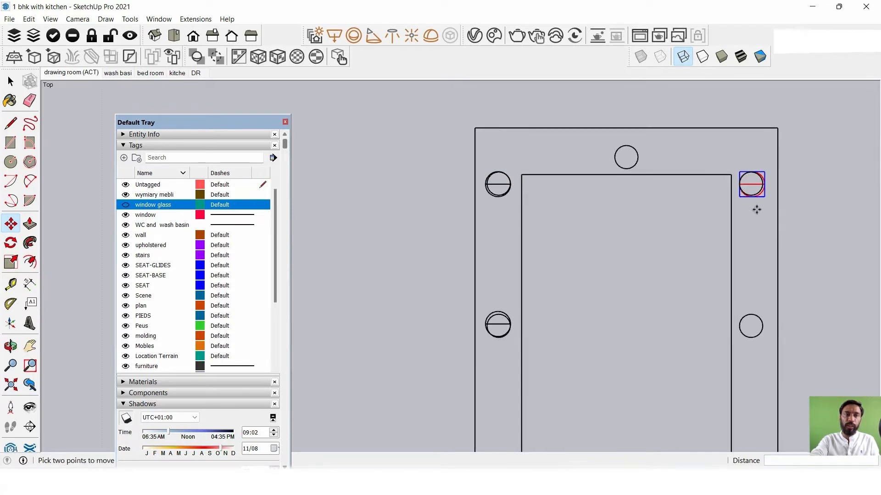
pyautogui.click(750, 184)
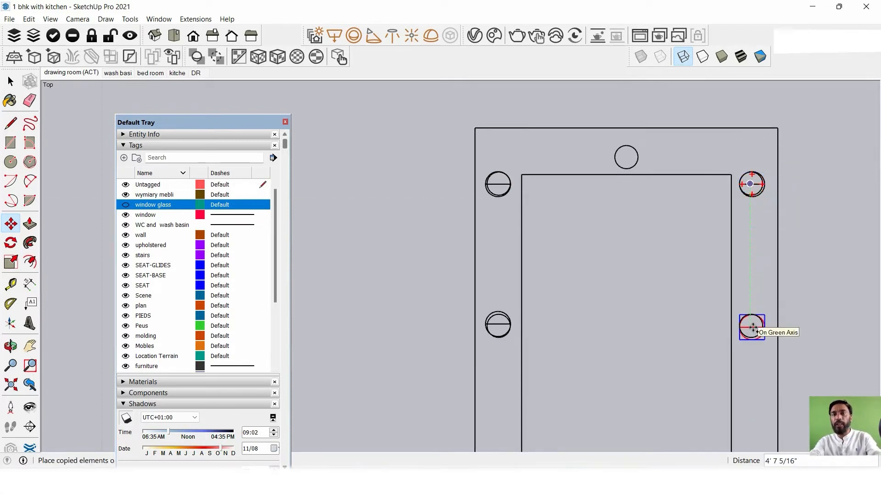
pyautogui.click(751, 326)
pyautogui.scroll(-1, 759, 301)
pyautogui.scroll(2, 773, 385)
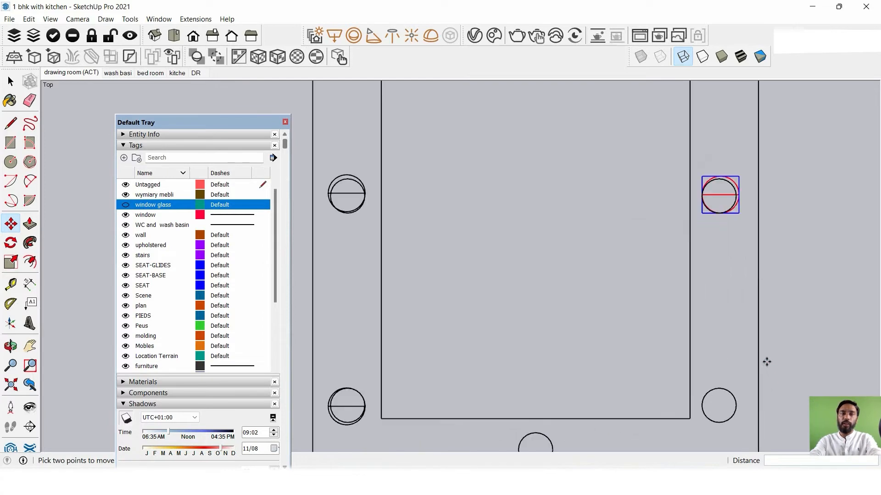
# - Copy the light to the lower-right corner downlight, and from there about 4' 2" to the middle downlight of the lower short side
pyautogui.click(721, 197)
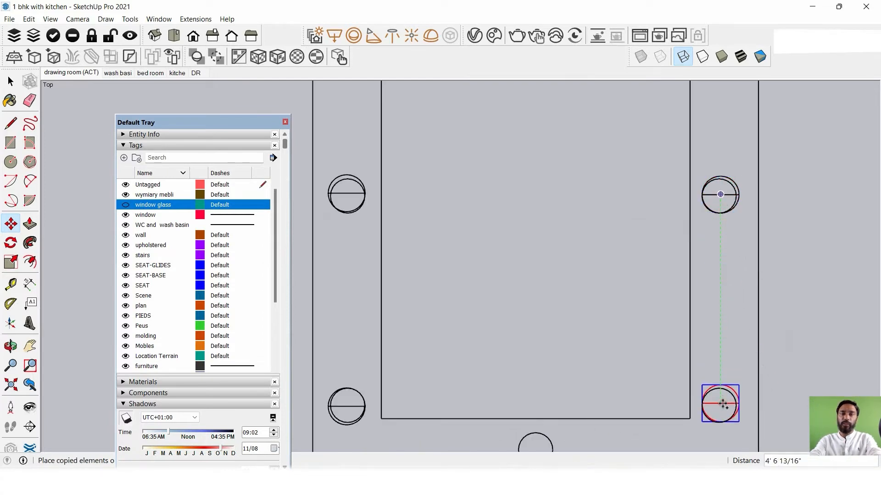
pyautogui.click(720, 405)
pyautogui.scroll(-1, 695, 312)
pyautogui.scroll(1, 714, 375)
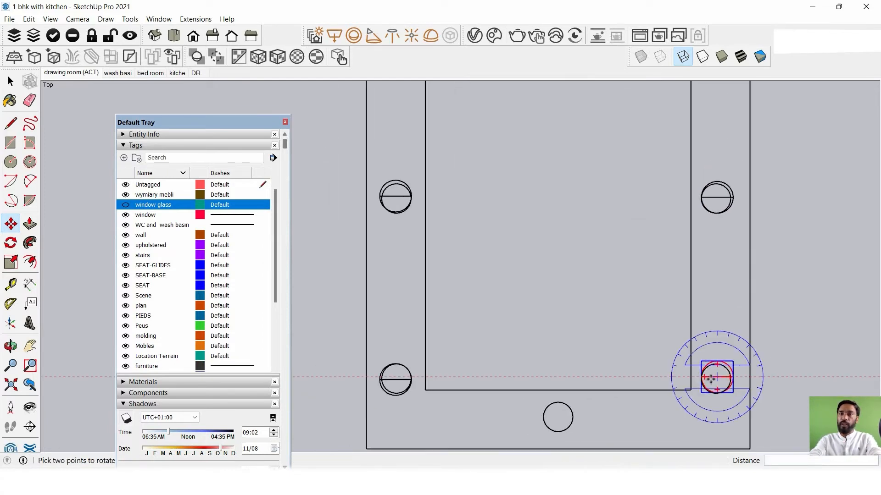
pyautogui.click(717, 377)
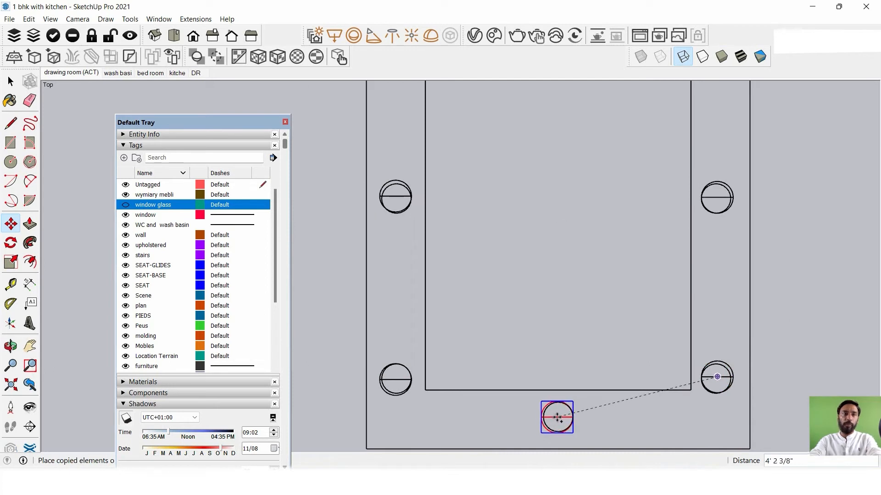
pyautogui.click(557, 417)
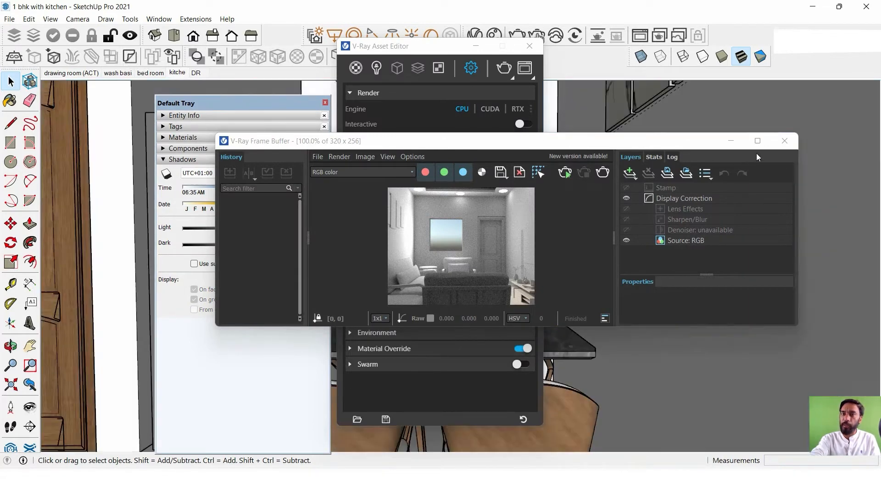
# - Close the frame buffer, Asset Editor and Default Tray to clear the view of the kitchen ceiling
pyautogui.click(781, 143)
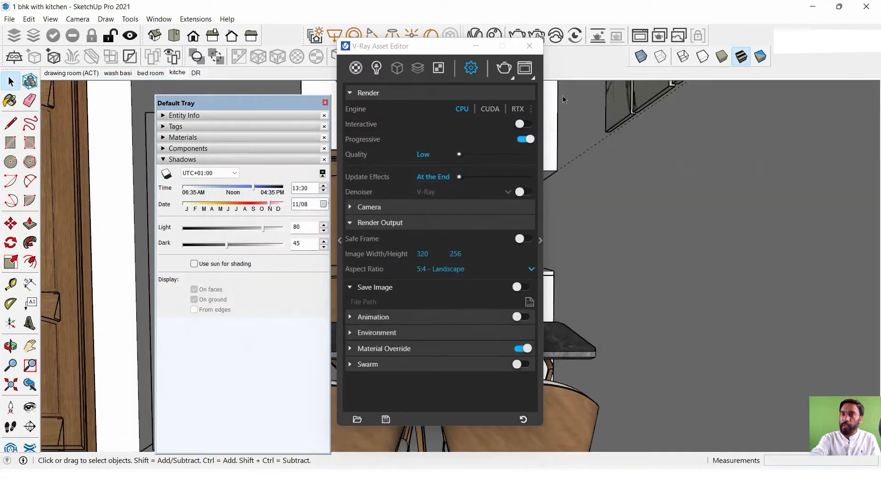
pyautogui.click(529, 46)
pyautogui.click(325, 102)
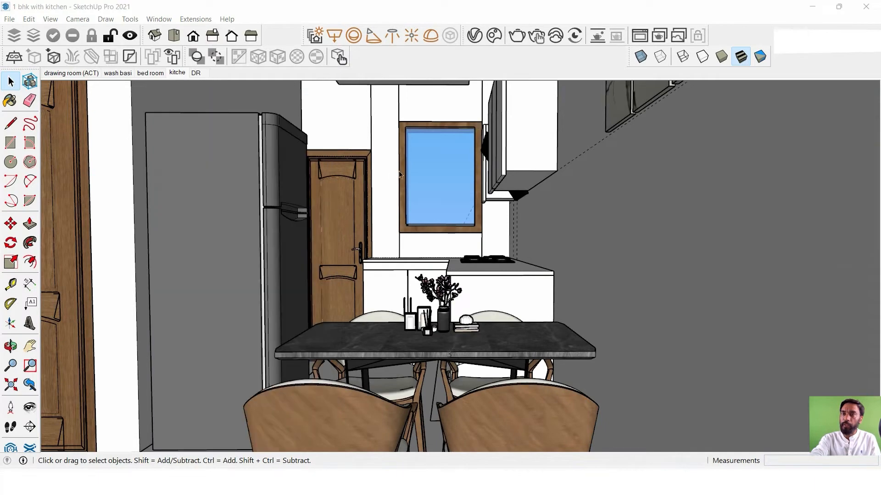
pyautogui.moveTo(453, 178)
pyautogui.mouseDown(button='middle')
pyautogui.moveTo(445, 147)
pyautogui.moveTo(426, 213)
pyautogui.moveTo(429, 161)
pyautogui.moveTo(447, 169)
pyautogui.moveTo(436, 242)
pyautogui.moveTo(431, 234)
pyautogui.mouseUp(button='middle')
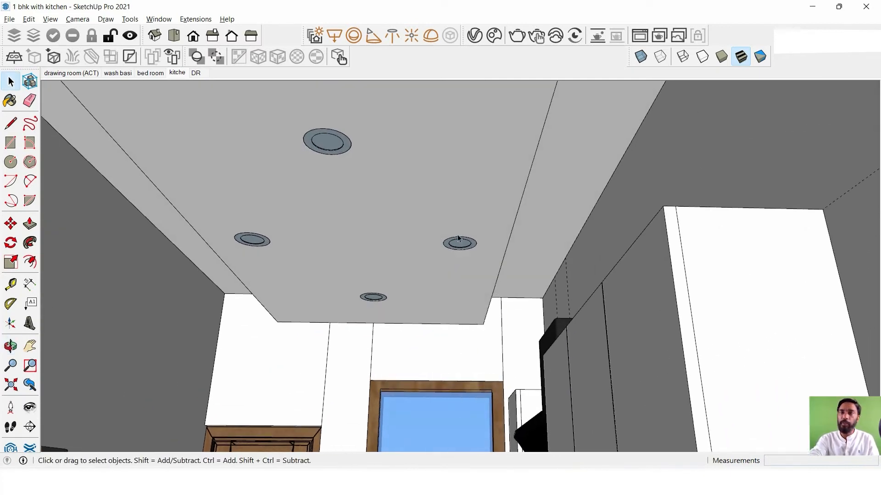
# - Draw V-Ray rectangle lights over the kitchen ceiling's downlight nearest the wall cabinets and the downlight nearest the window wall
pyautogui.click(334, 35)
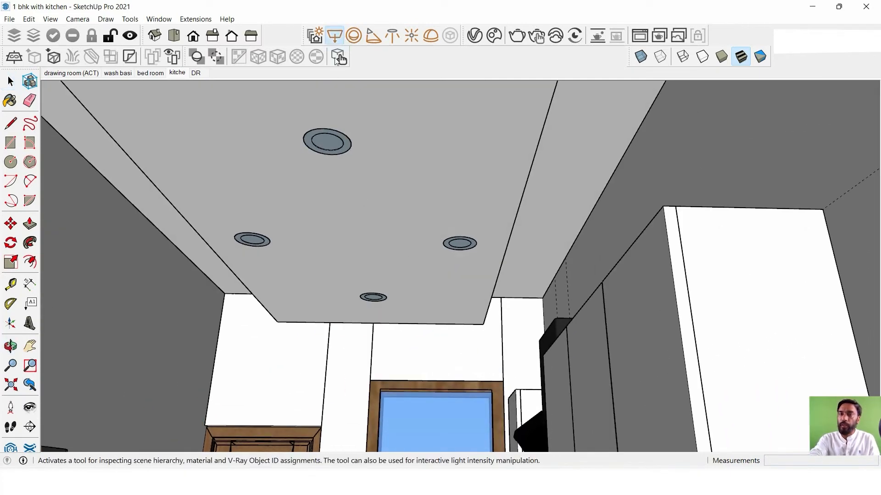
pyautogui.scroll(3, 462, 248)
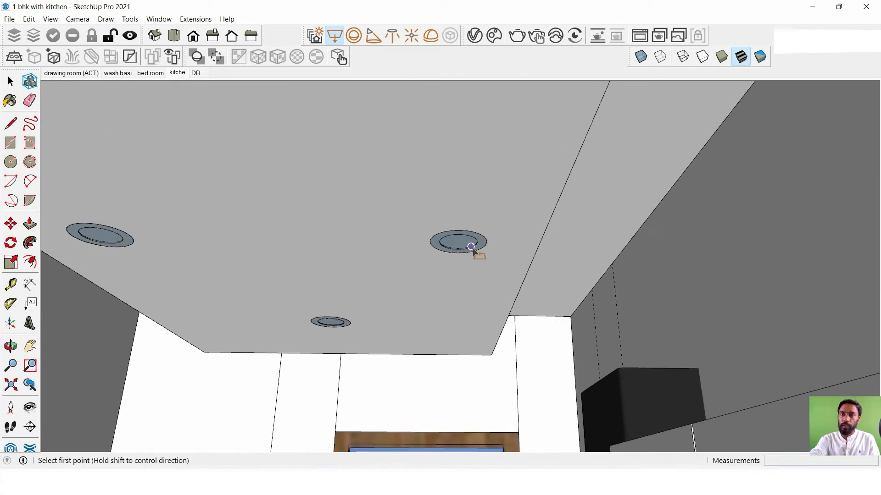
pyautogui.moveTo(475, 248); pyautogui.dragTo(468, 204, button='middle')
pyautogui.click(419, 178)
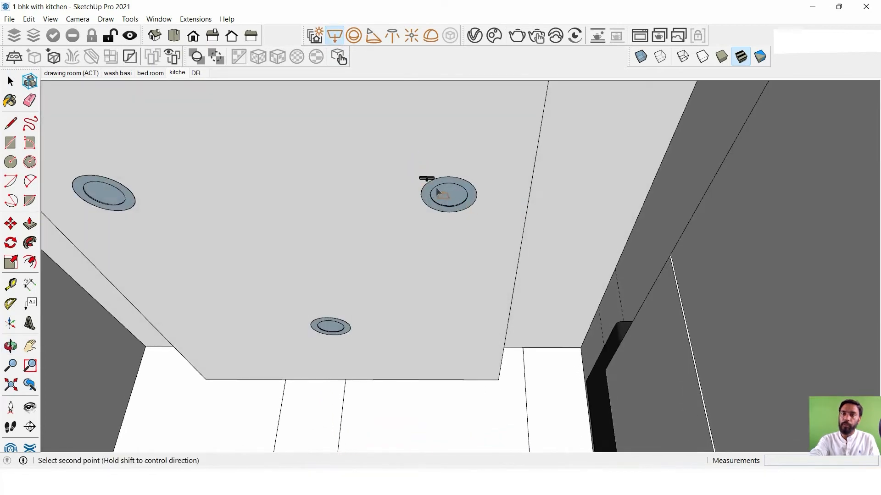
pyautogui.click(478, 221)
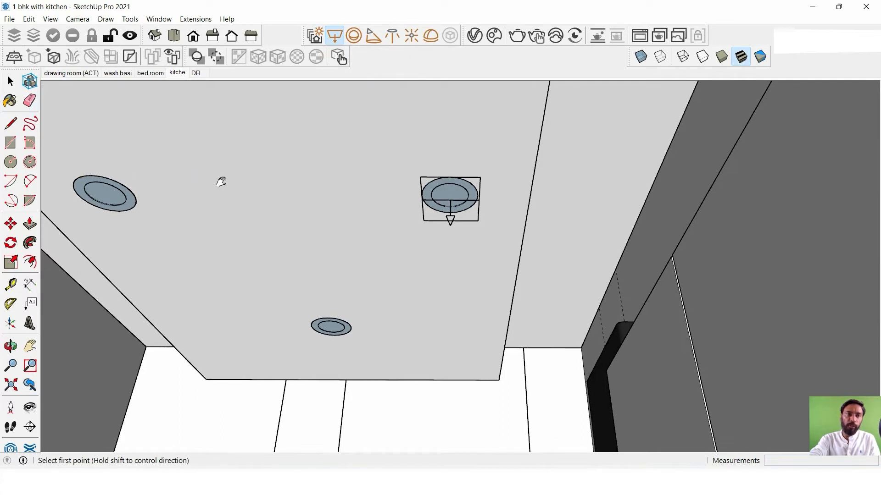
pyautogui.moveTo(220, 180); pyautogui.dragTo(309, 272, button='middle')
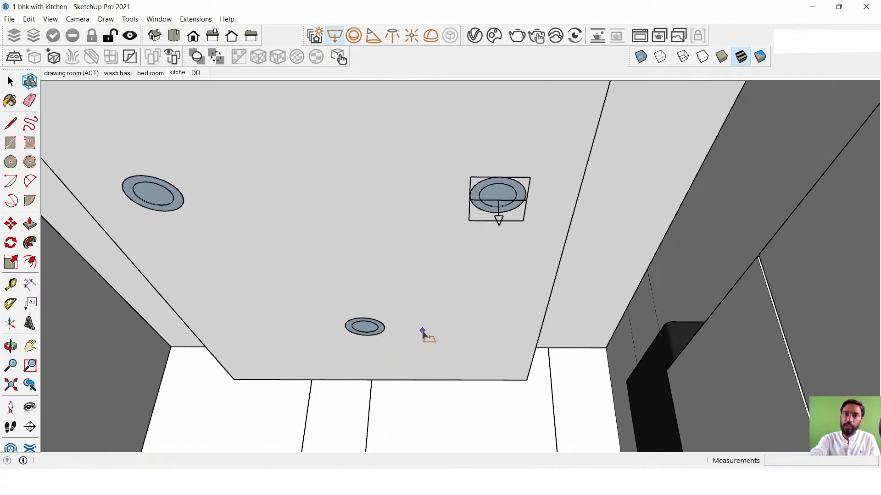
pyautogui.click(337, 308)
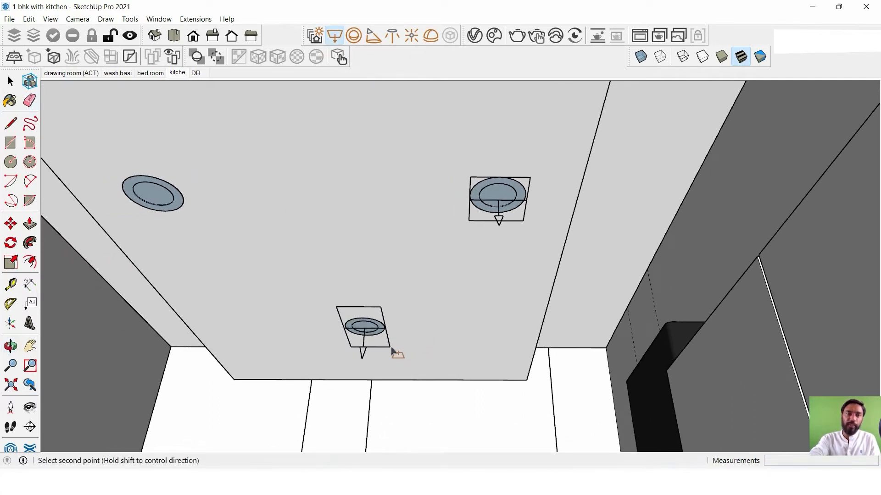
pyautogui.click(391, 345)
# - Draw rectangle lights over the two remaining kitchen downlights, the one opposite the cabinets and the one farthest from the window wall
pyautogui.click(103, 160)
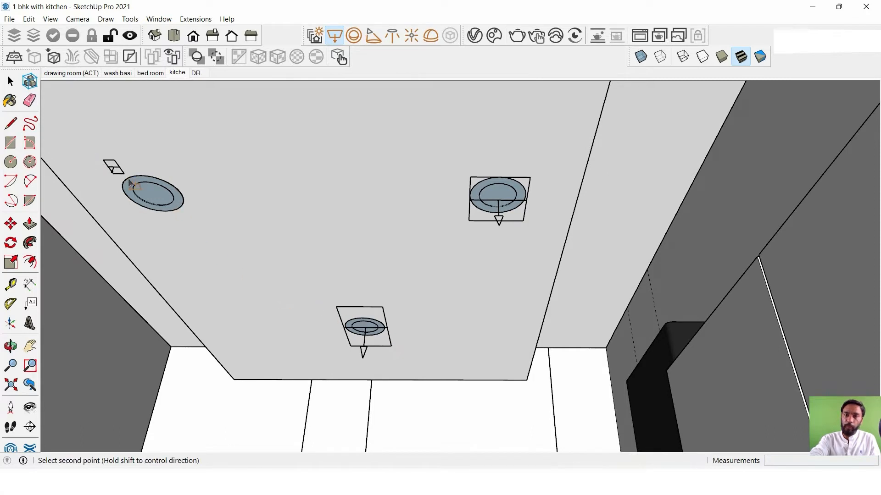
pyautogui.press('Escape')
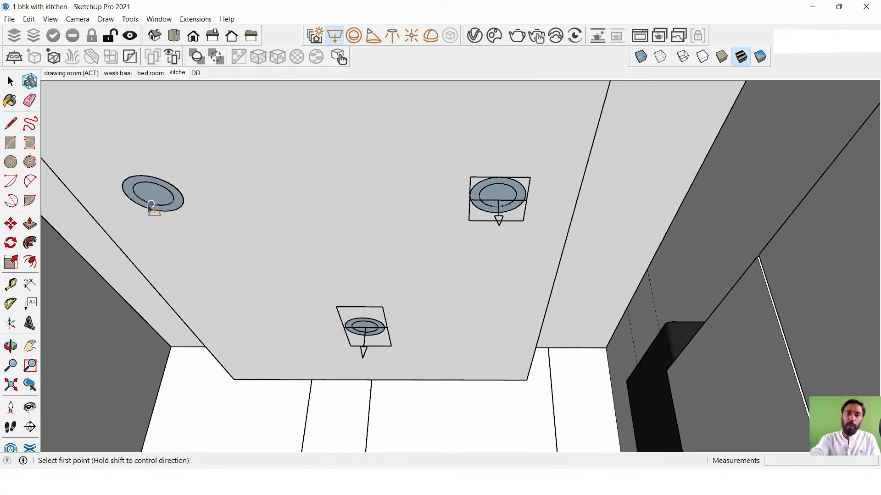
pyautogui.click(100, 166)
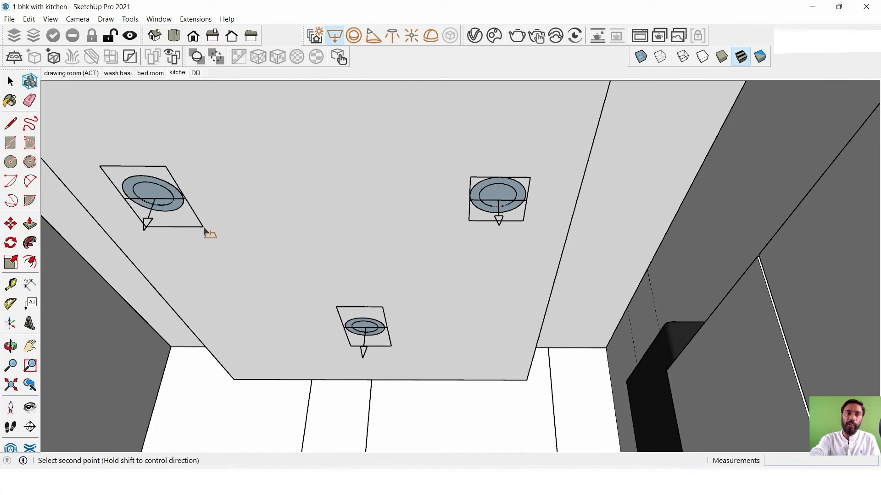
pyautogui.press('Escape')
pyautogui.keyDown('shift'); pyautogui.moveTo(329, 189); pyautogui.dragTo(315, 284, button='middle'); pyautogui.keyUp('shift')
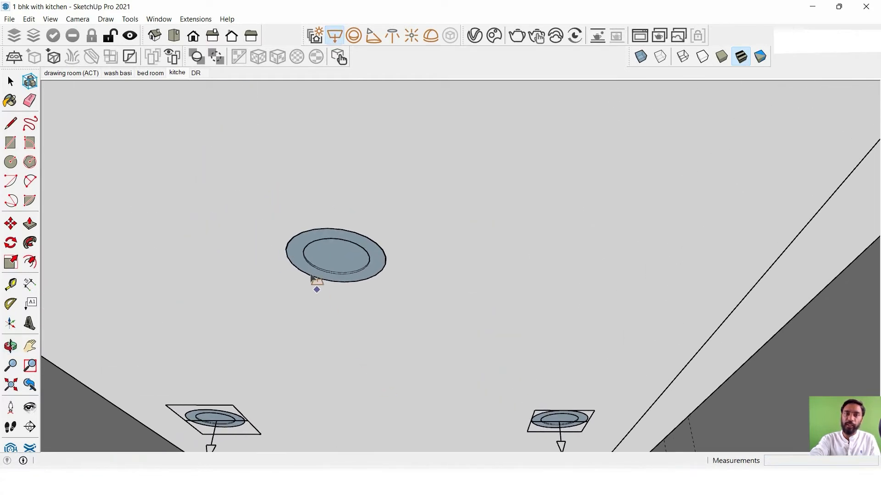
pyautogui.click(248, 207)
pyautogui.press('Escape')
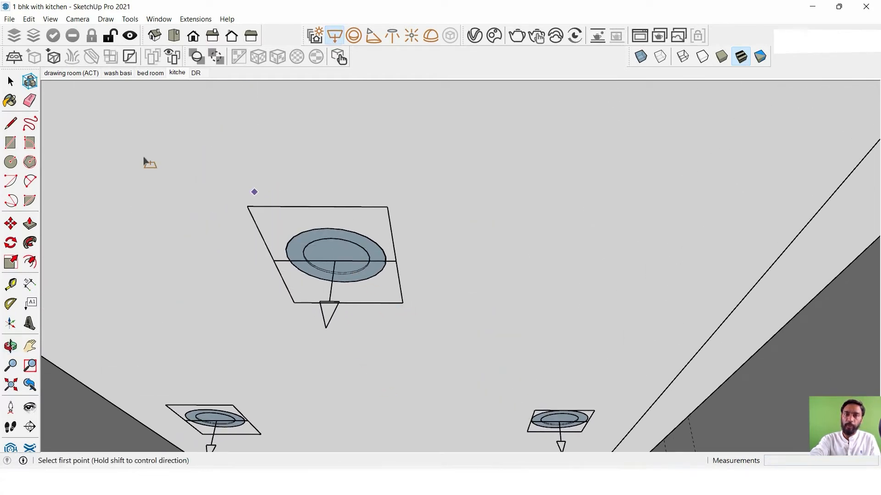
pyautogui.press('space')
# - Open the scene's lights in the V-Ray Asset Editor and set the shape of Rectangle Light to Disc
pyautogui.scroll(-4, 439, 210)
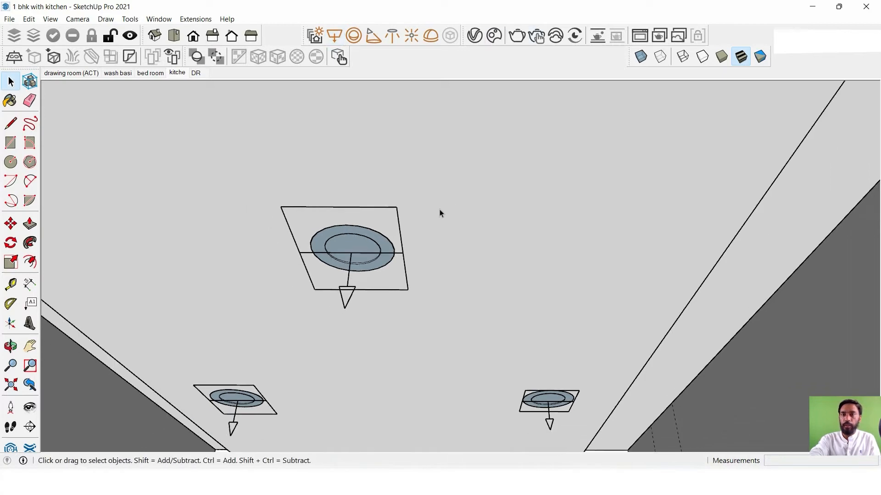
pyautogui.click(473, 37)
pyautogui.click(377, 69)
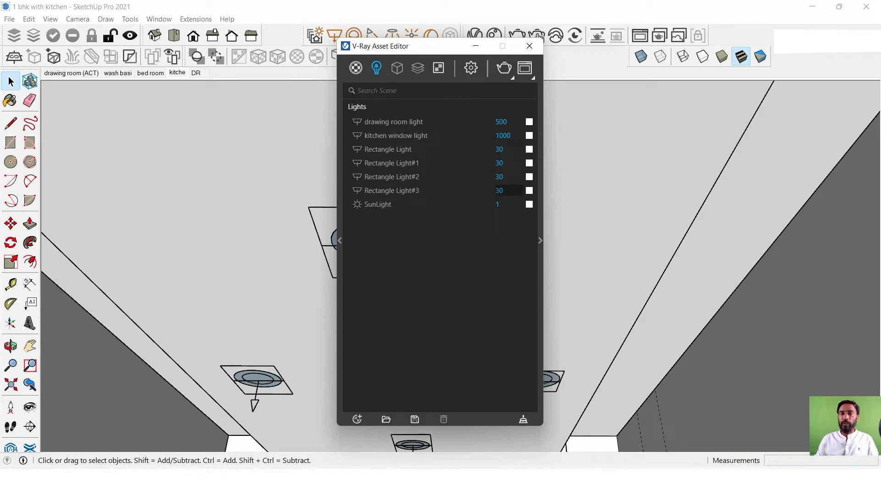
pyautogui.moveTo(446, 52); pyautogui.dragTo(577, 38)
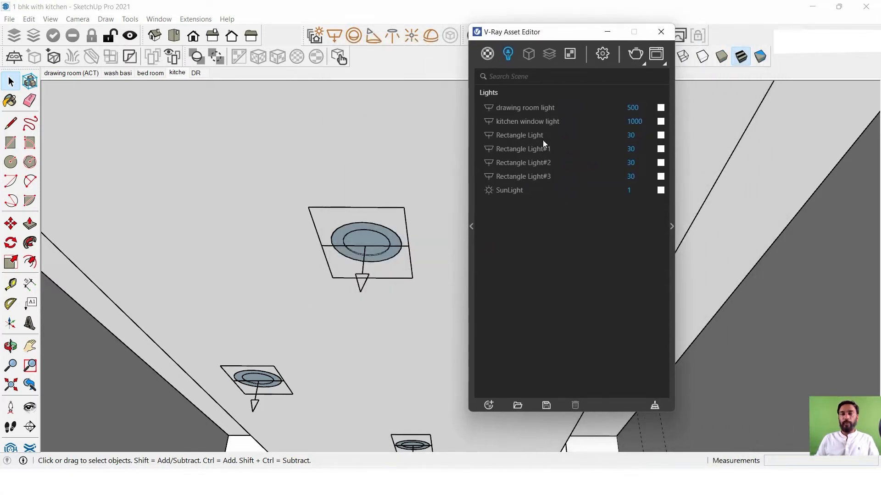
pyautogui.click(530, 134)
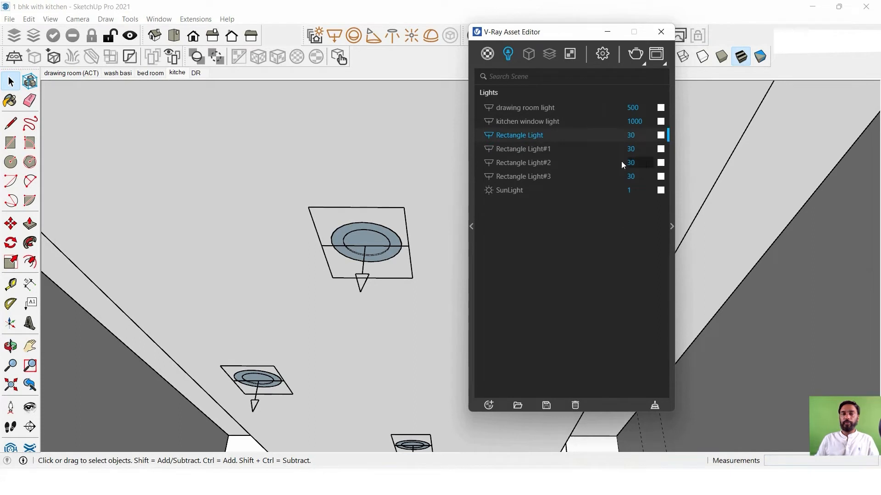
pyautogui.click(672, 226)
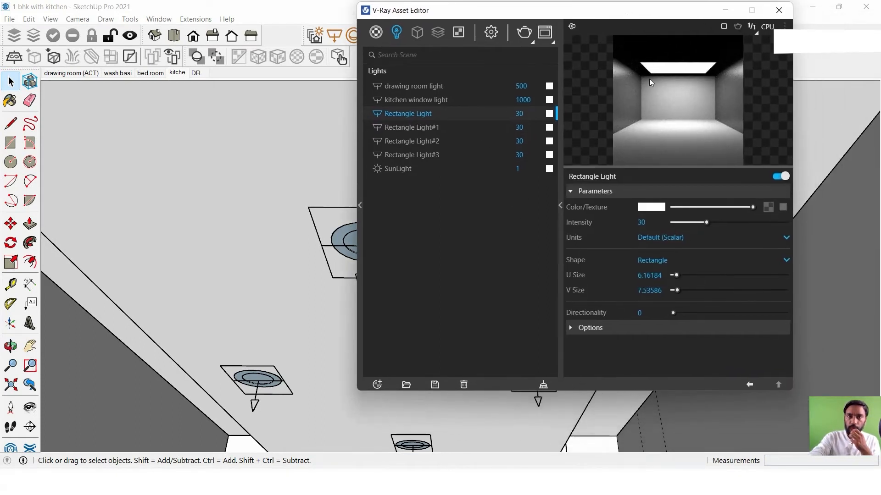
pyautogui.click(661, 260)
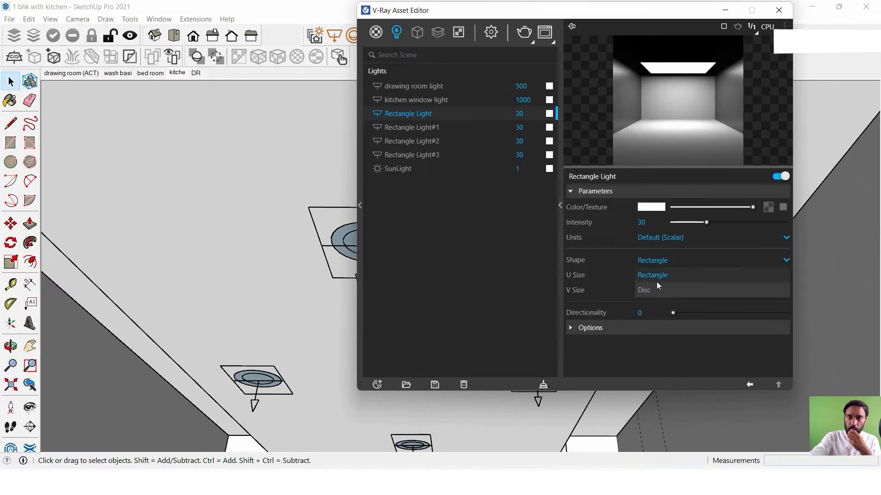
pyautogui.click(651, 290)
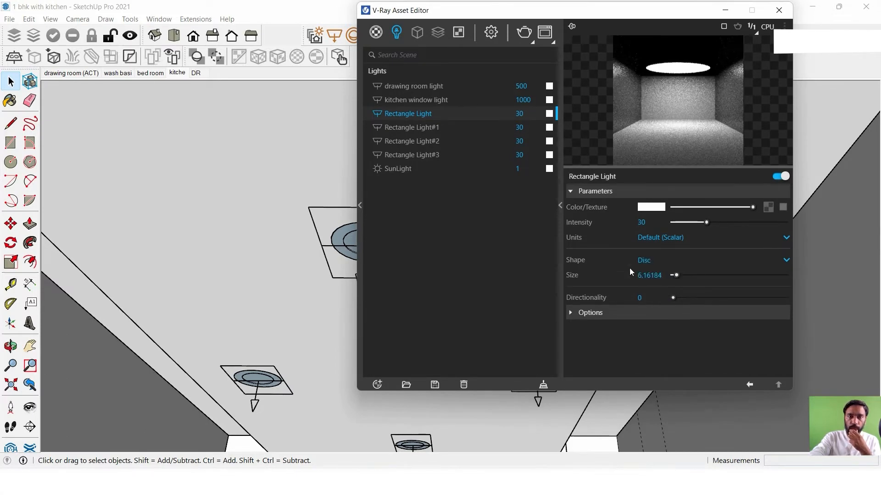
# - Set the shape of Rectangle Light#1, Rectangle Light#2 and Rectangle Light#3 to Disc
pyautogui.click(411, 127)
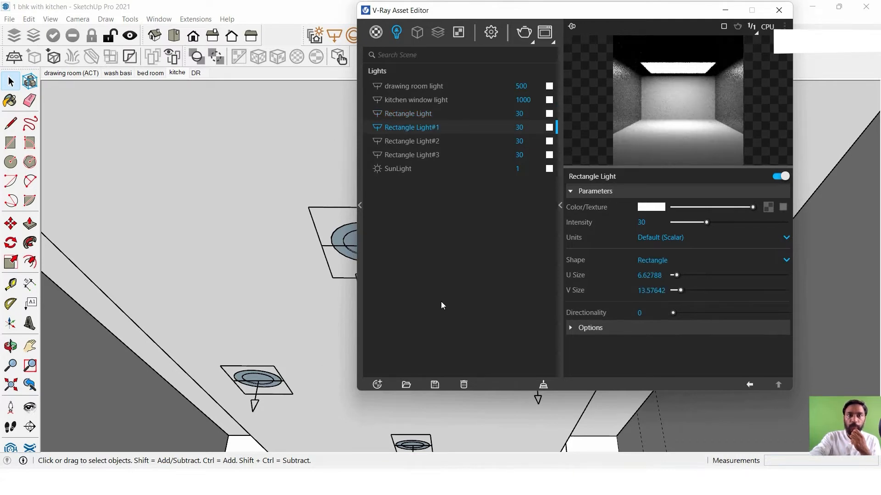
pyautogui.click(667, 260)
pyautogui.click(649, 289)
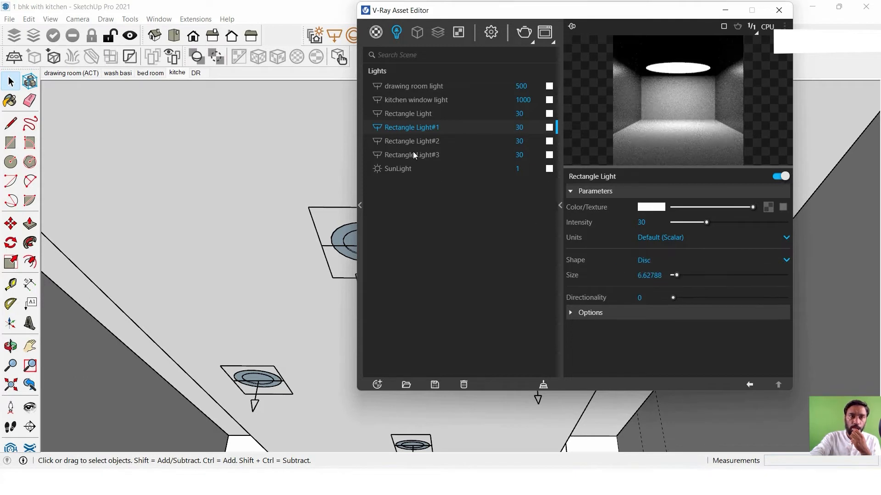
pyautogui.click(420, 139)
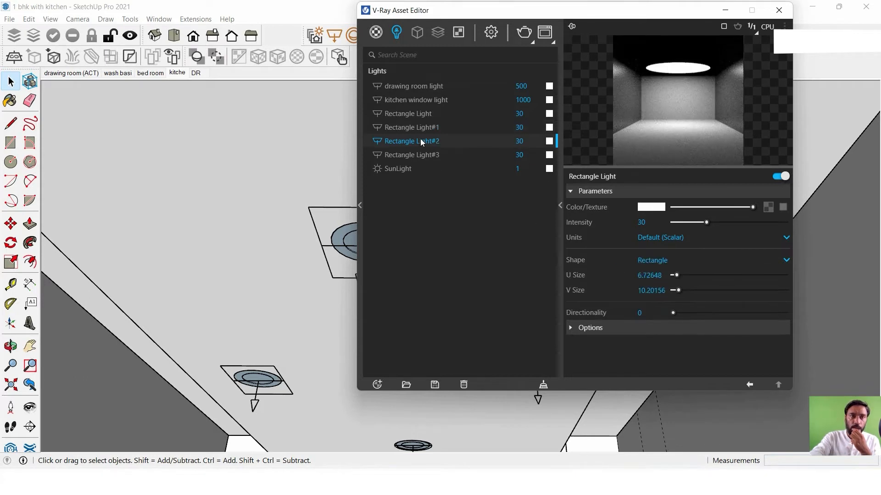
pyautogui.click(665, 263)
pyautogui.click(648, 290)
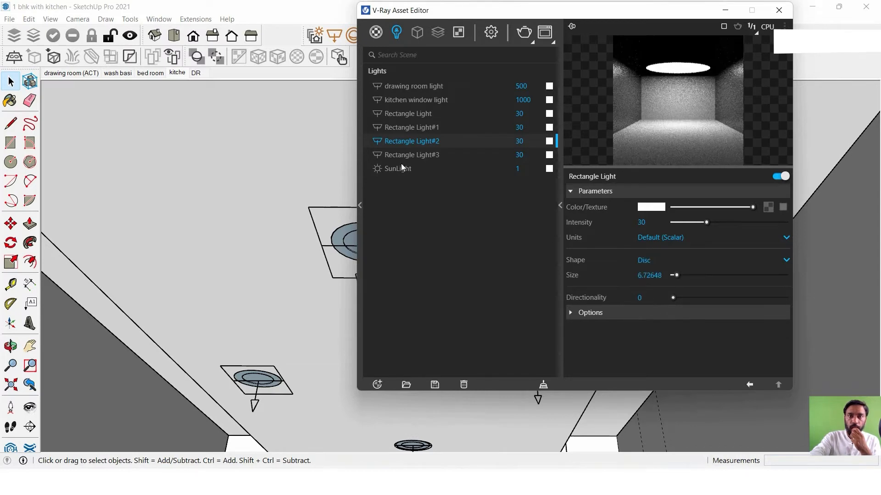
pyautogui.click(416, 154)
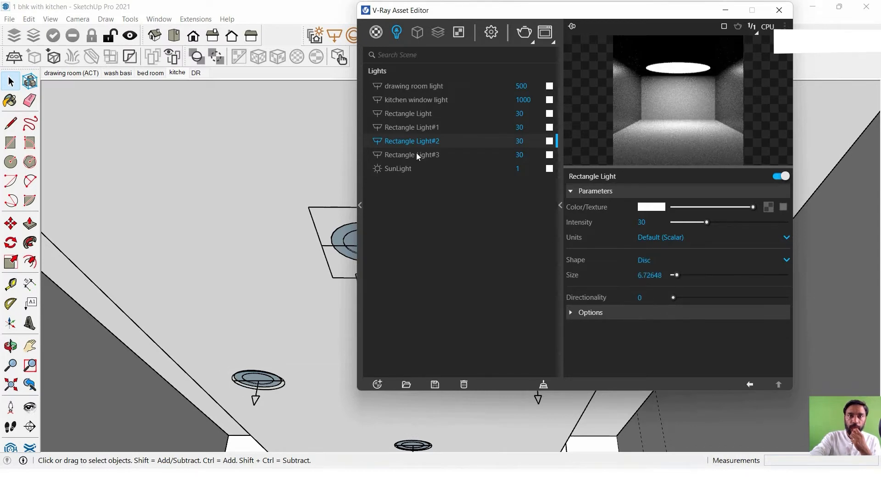
pyautogui.click(664, 263)
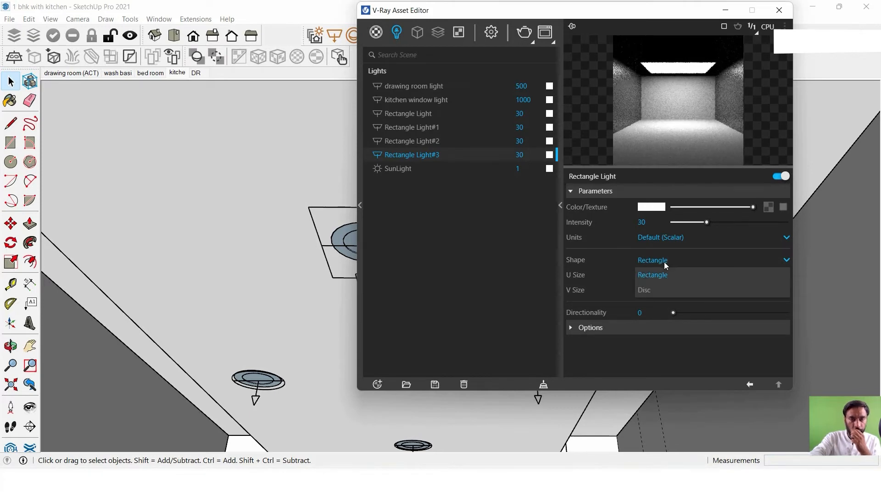
pyautogui.click(648, 290)
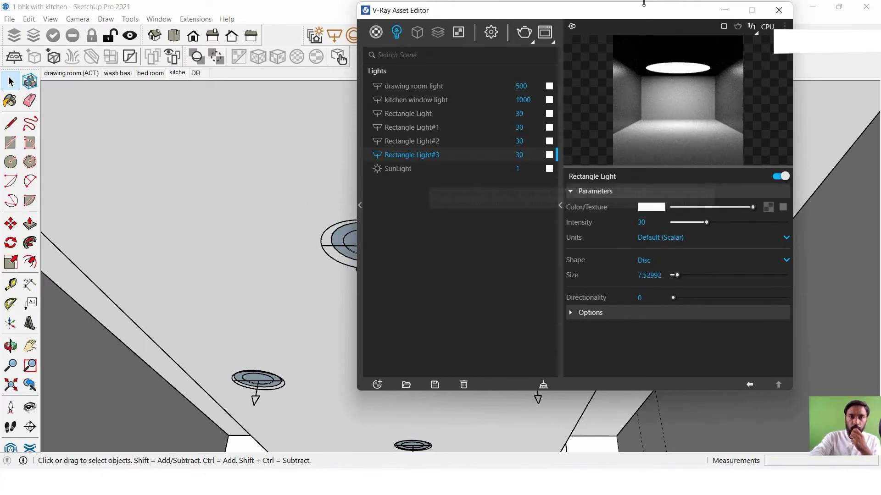
# - Return to the saved kitchen scene view and select the kitchen window's glass, keeping the Asset Editor clear of it
pyautogui.moveTo(612, 13); pyautogui.dragTo(676, 12)
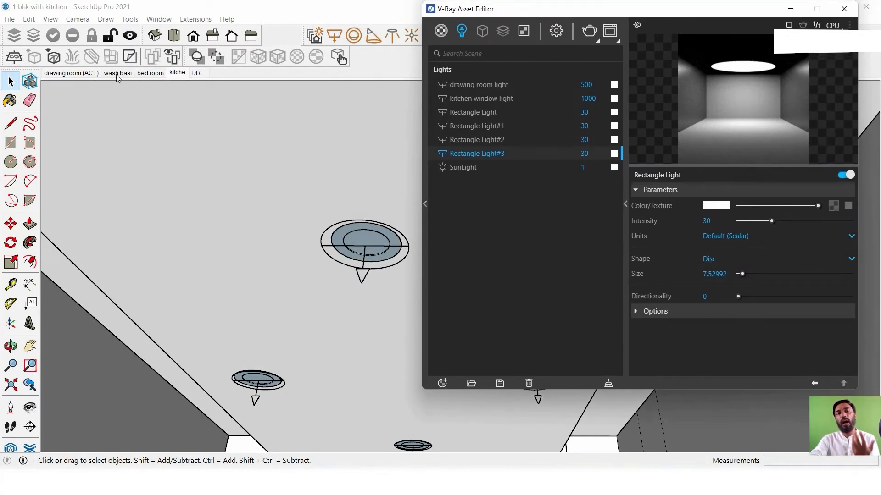
pyautogui.click(176, 73)
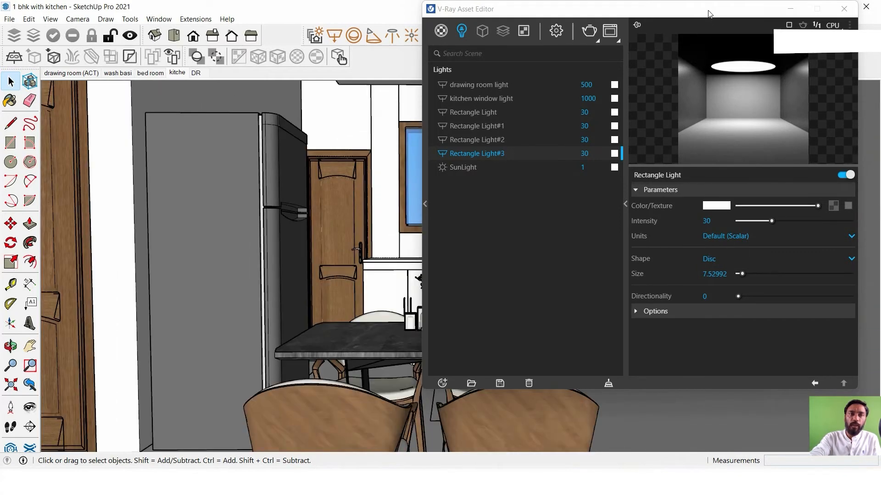
pyautogui.moveTo(709, 14); pyautogui.dragTo(183, 128)
pyautogui.click(450, 168)
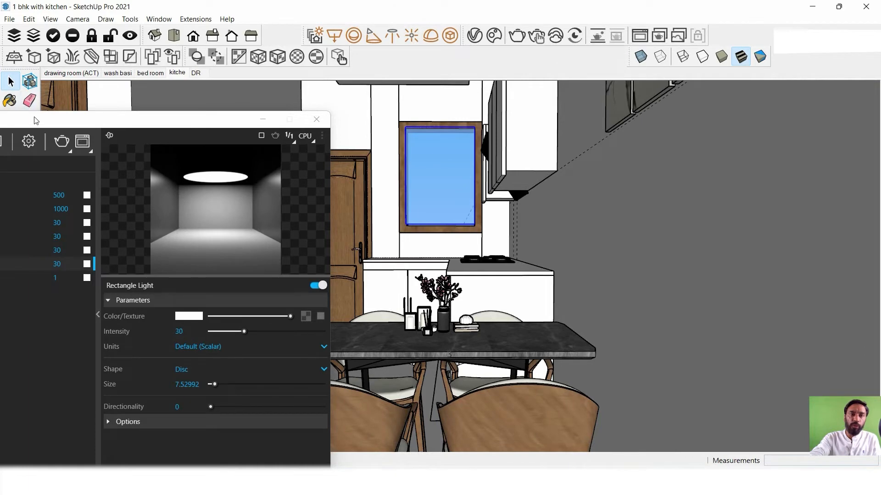
# - Bring up the Default Tray beside the model and add a new tag named "kitchen glass"
pyautogui.moveTo(36, 121); pyautogui.dragTo(23, 183)
pyautogui.click(10, 100)
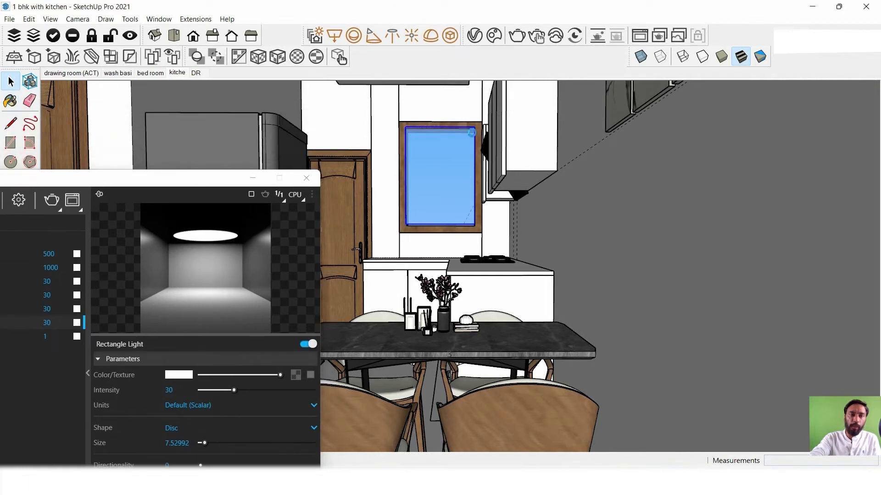
pyautogui.moveTo(220, 103); pyautogui.dragTo(743, 93)
pyautogui.click(693, 118)
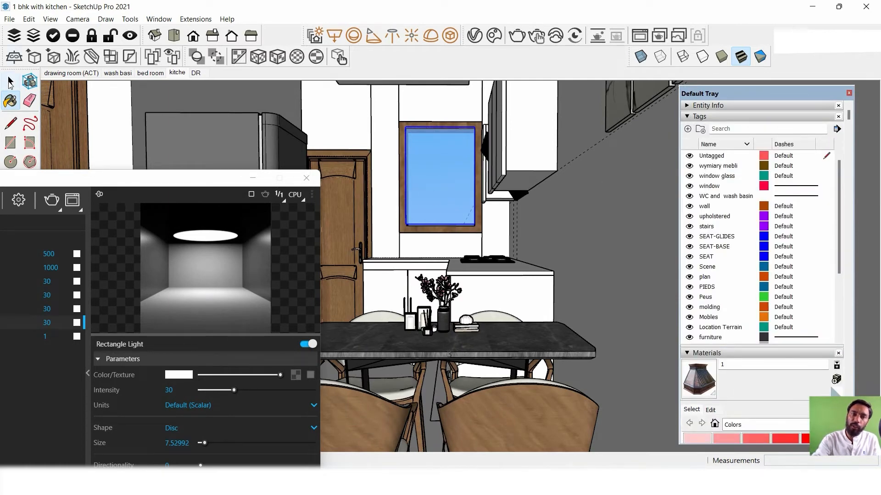
pyautogui.click(10, 81)
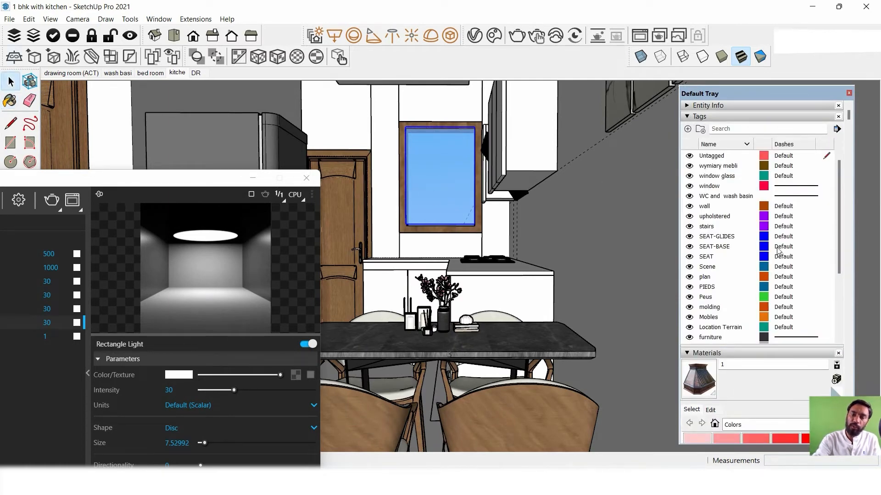
pyautogui.click(688, 129)
pyautogui.write('kitchen glass')
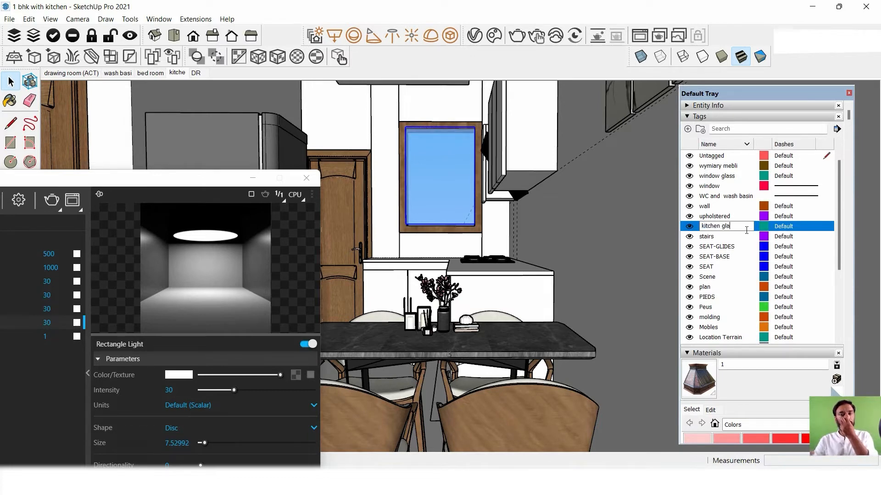
pyautogui.click(714, 246)
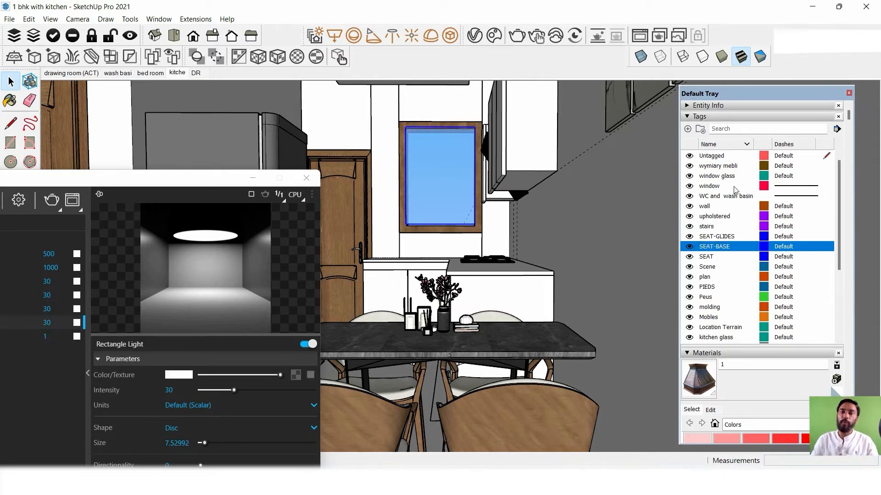
pyautogui.scroll(-6, 731, 270)
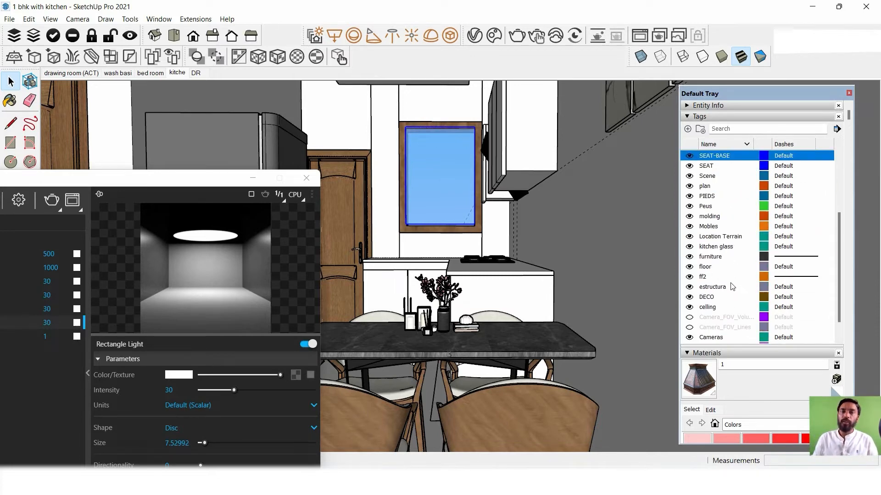
pyautogui.scroll(6, 729, 220)
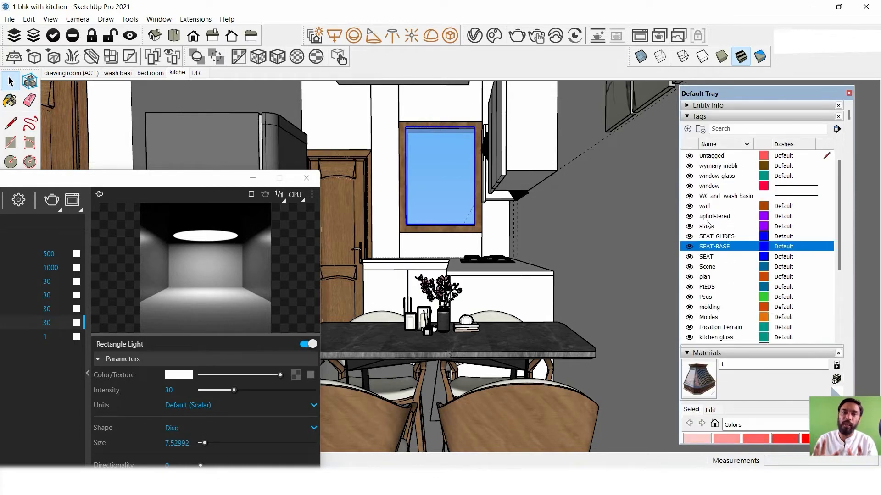
# - Assign the "kitchen glass" tag to the selected kitchen window glass and hide that tag
pyautogui.scroll(-2, 715, 263)
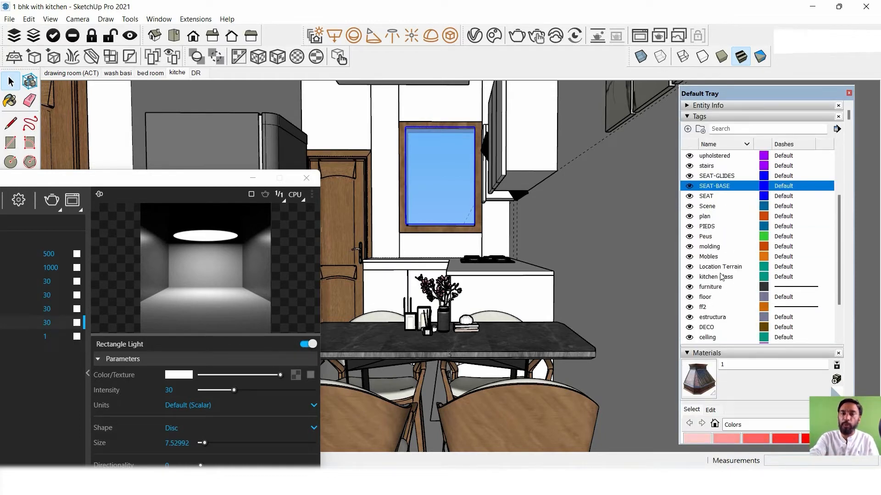
pyautogui.click(721, 277)
pyautogui.click(745, 107)
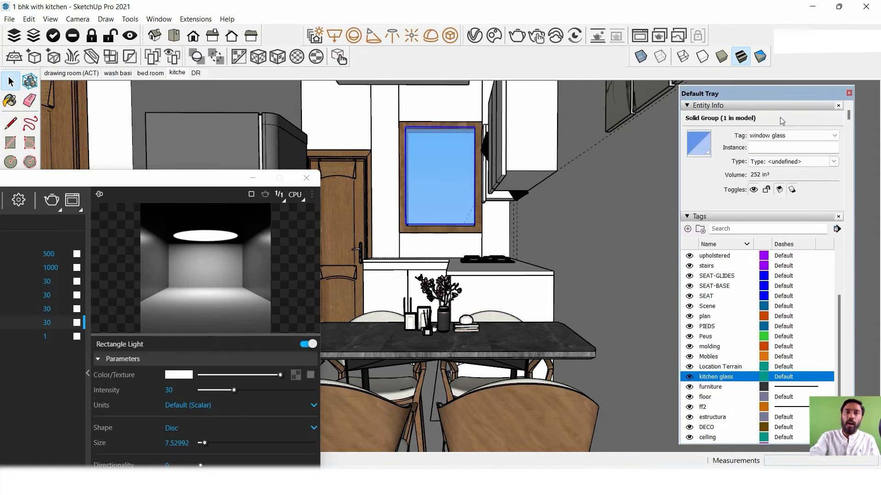
pyautogui.click(818, 138)
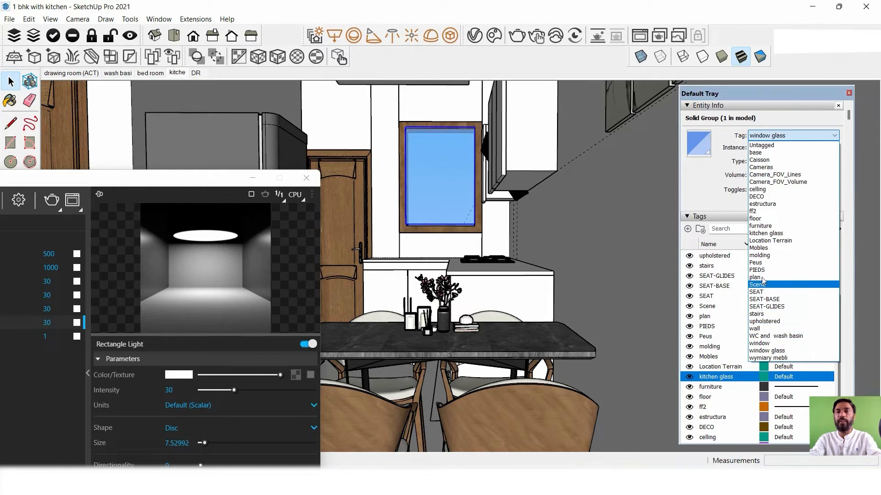
pyautogui.click(773, 233)
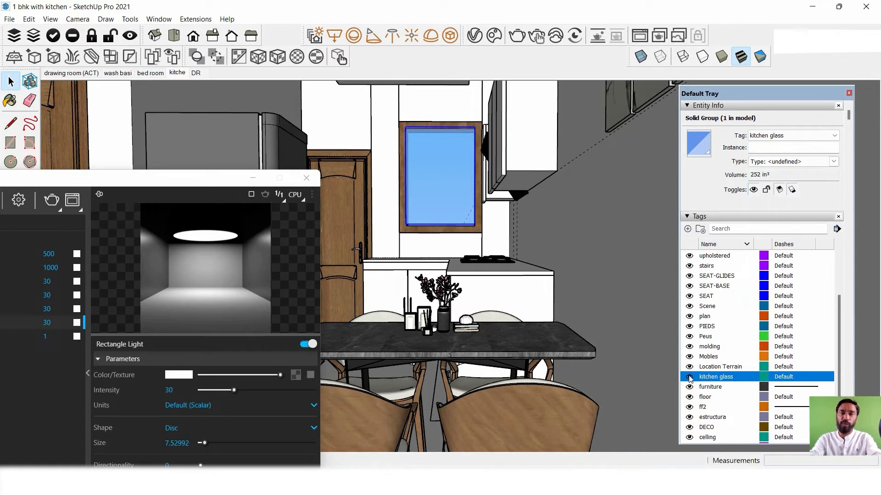
pyautogui.click(690, 377)
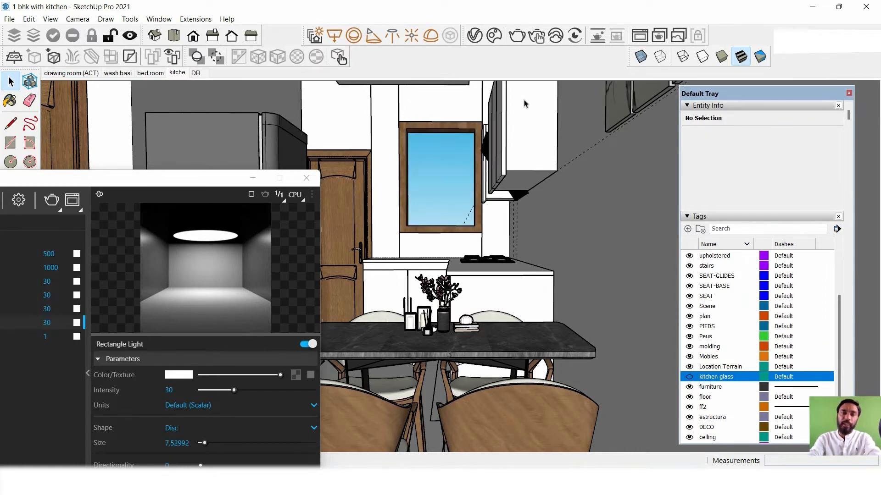
# - Draw a V-Ray rectangle light corner to corner across the kitchen window opening, then close the Asset Editor
pyautogui.moveTo(85, 187); pyautogui.dragTo(12, 296)
pyautogui.click(335, 36)
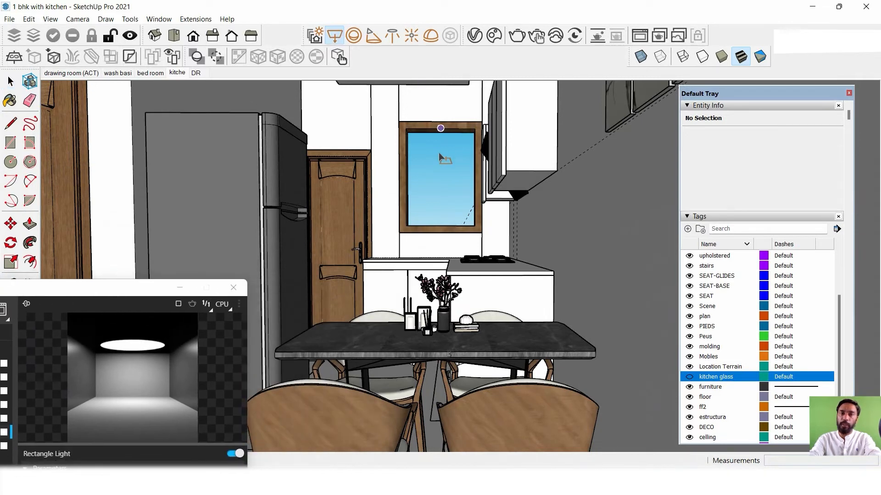
pyautogui.click(407, 132)
pyautogui.click(474, 225)
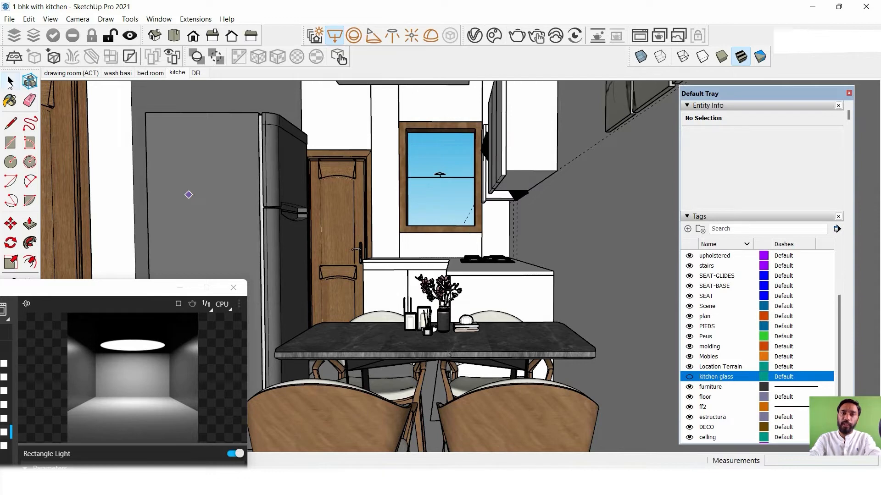
pyautogui.click(10, 82)
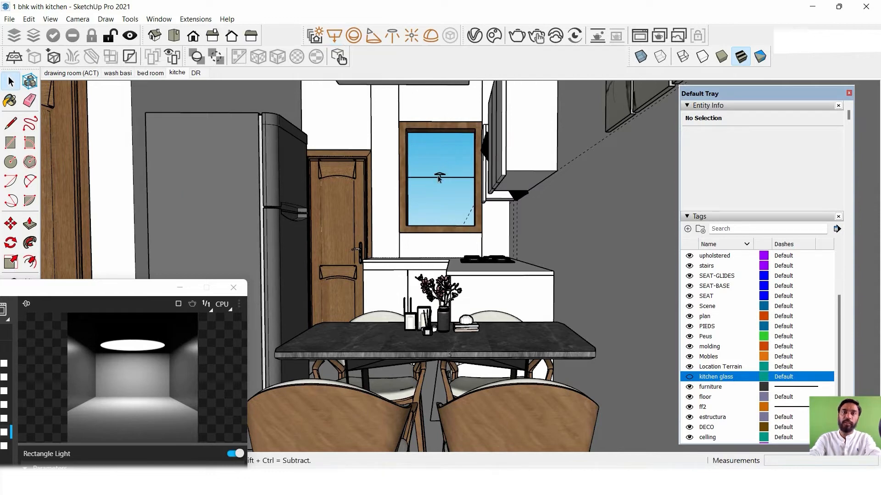
pyautogui.moveTo(111, 294); pyautogui.dragTo(321, 79)
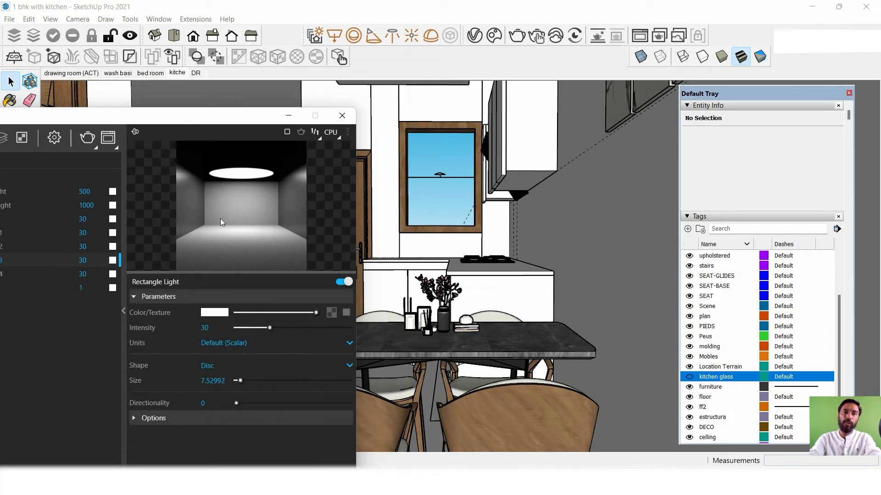
pyautogui.moveTo(181, 117); pyautogui.dragTo(329, 72)
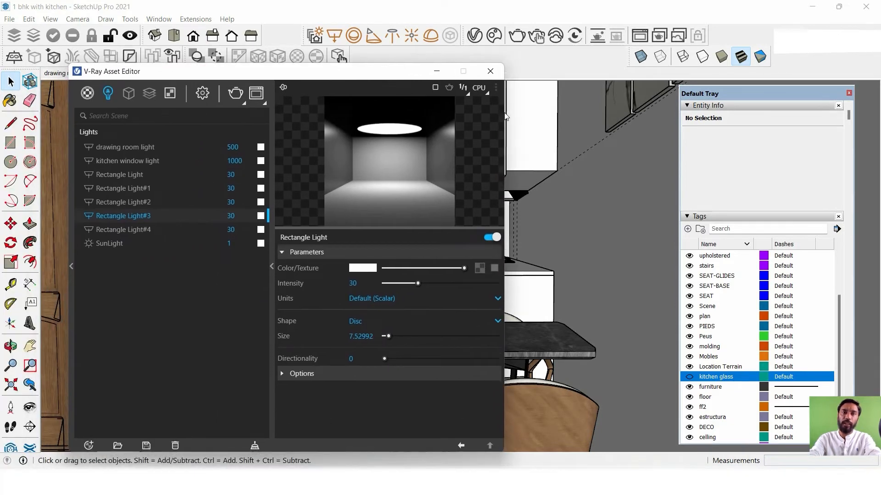
pyautogui.click(489, 73)
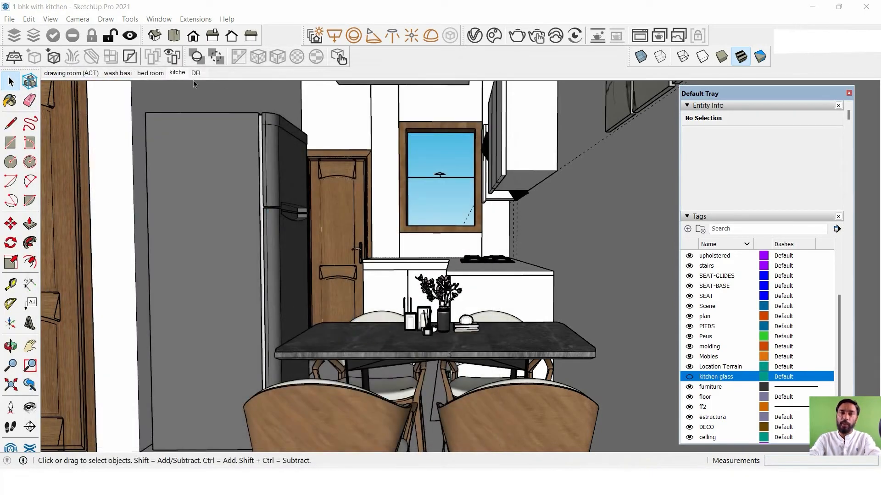
# - Return to the saved kitchen scene and enable Safe Frame in the V-Ray render output settings, with the Default Tray closed
pyautogui.click(177, 74)
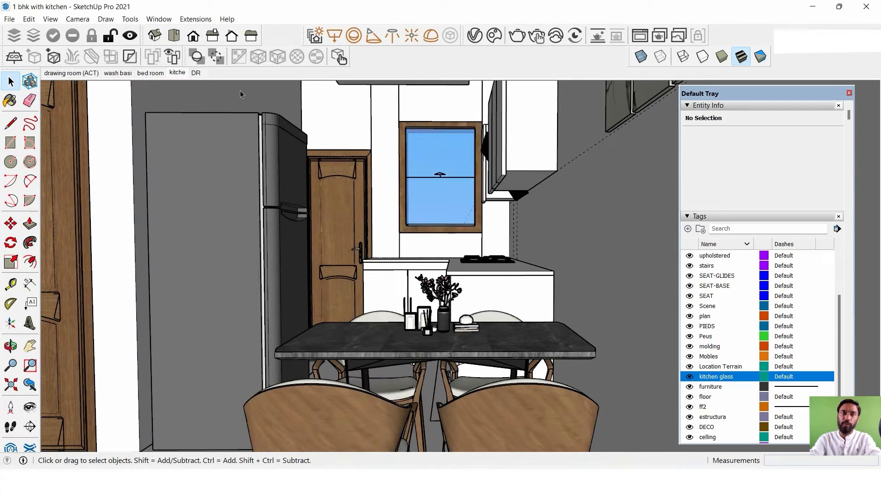
pyautogui.click(474, 35)
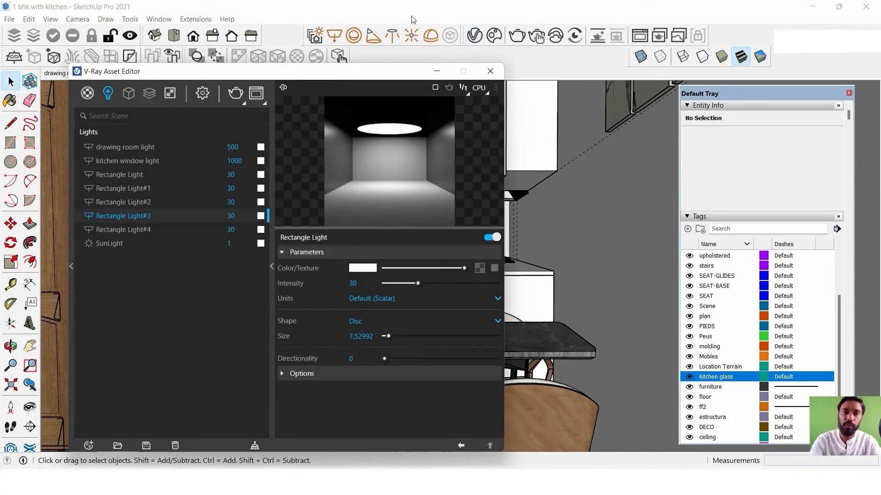
pyautogui.click(213, 93)
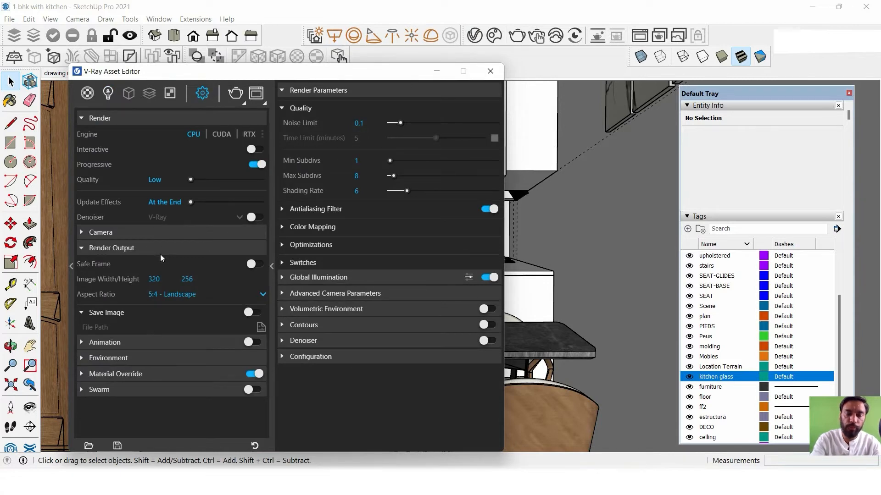
pyautogui.click(262, 265)
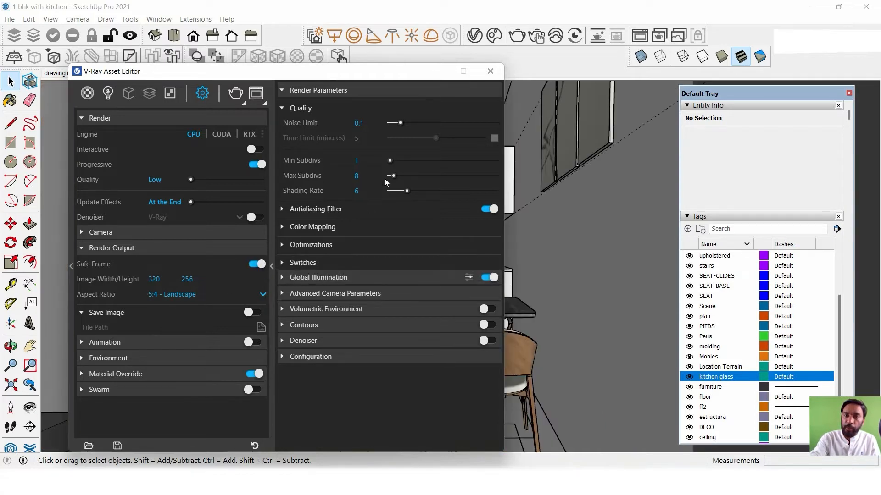
pyautogui.moveTo(388, 74); pyautogui.dragTo(13, 253)
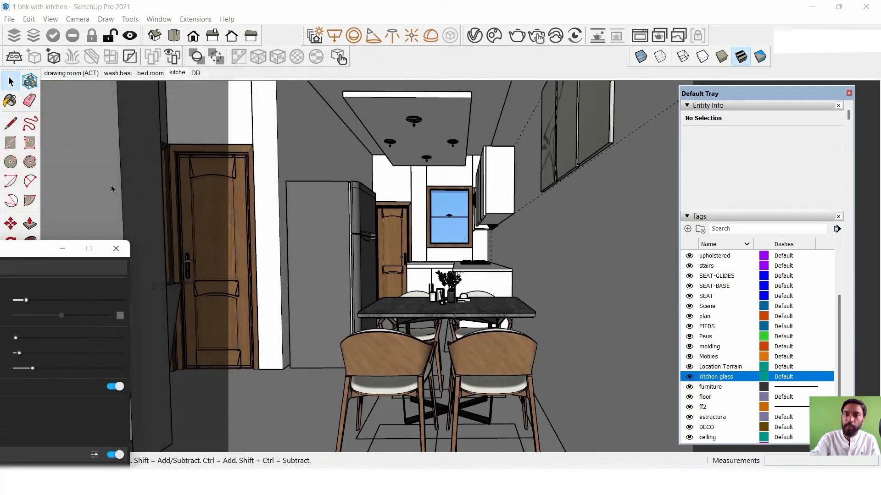
pyautogui.click(849, 93)
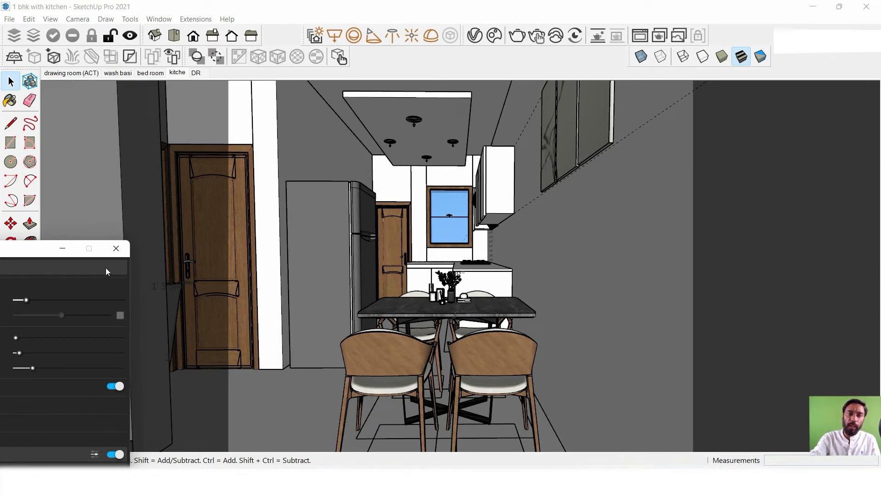
pyautogui.moveTo(30, 251); pyautogui.dragTo(584, 79)
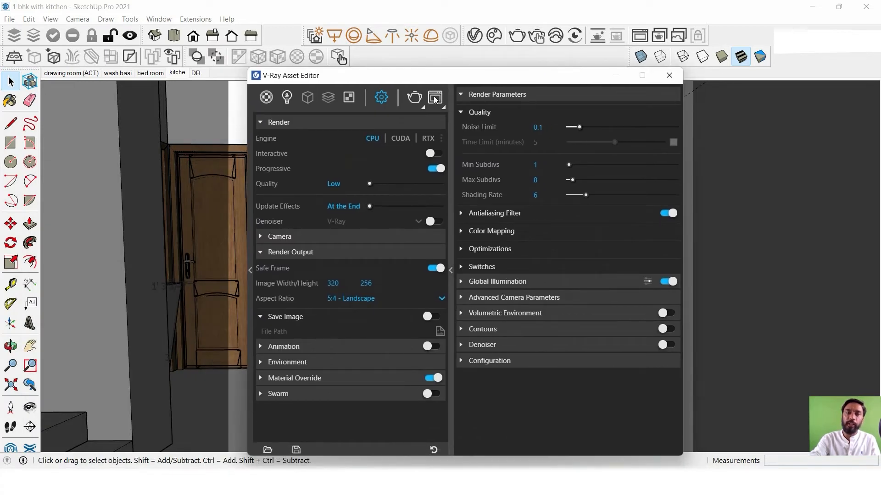
# - Run a V-Ray test render of the kitchen view and close the frame buffer
pyautogui.click(515, 39)
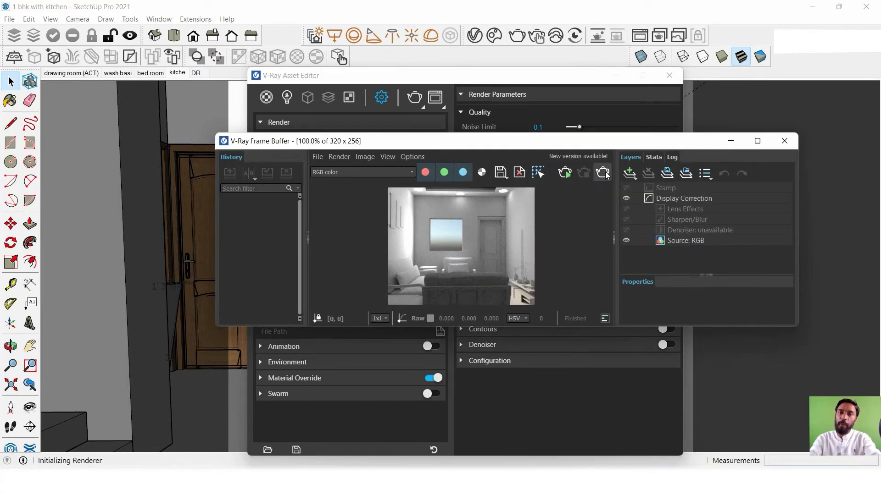
pyautogui.click(603, 172)
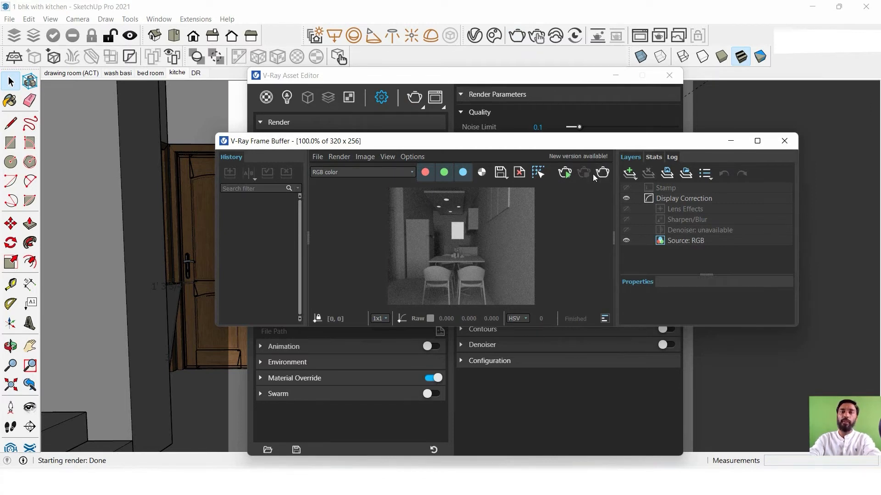
pyautogui.click(784, 141)
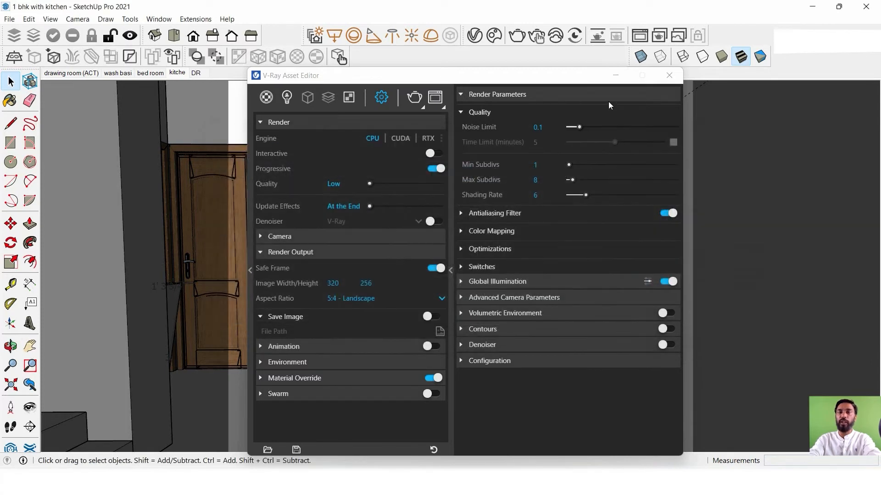
pyautogui.moveTo(493, 83)
pyautogui.mouseDown()
pyautogui.moveTo(383, 383)
pyautogui.moveTo(184, 81)
pyautogui.moveTo(149, 92)
pyautogui.moveTo(327, 130)
pyautogui.moveTo(263, 116)
pyautogui.moveTo(203, 194)
pyautogui.moveTo(333, 155)
pyautogui.moveTo(348, 120)
pyautogui.moveTo(332, 137)
pyautogui.mouseUp()
pyautogui.click(10, 100)
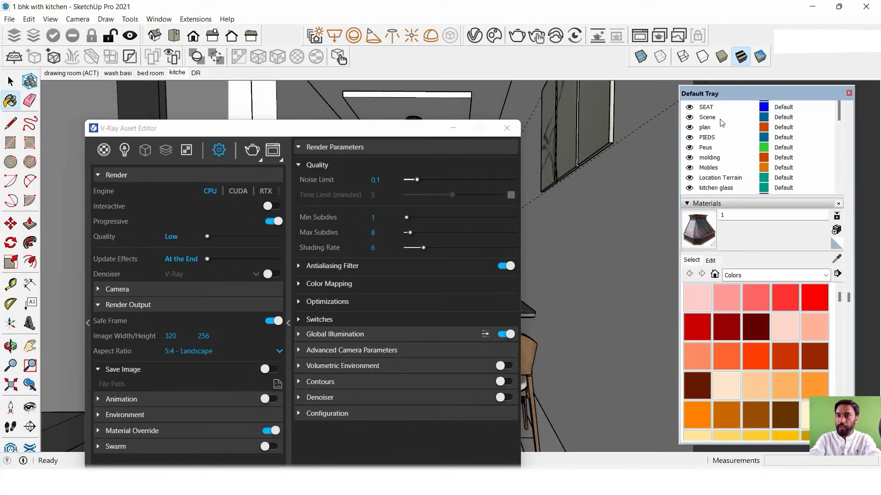
pyautogui.click(707, 203)
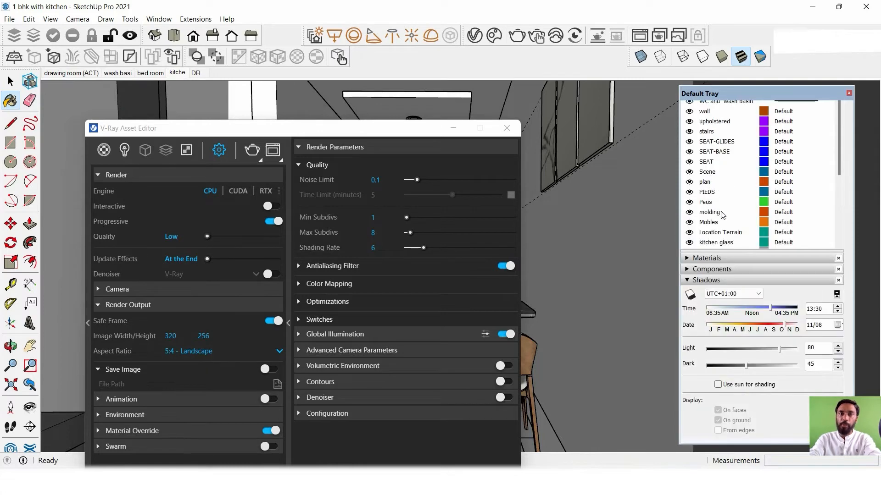
pyautogui.click(727, 280)
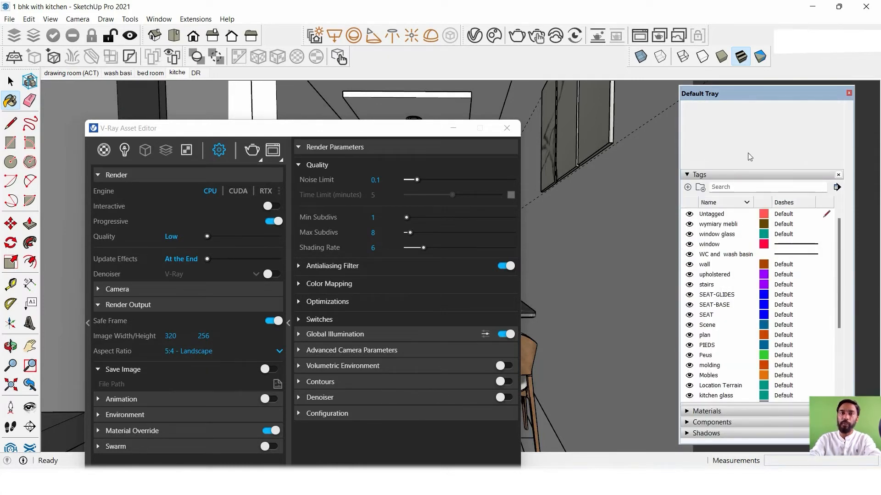
# - Show the Shadows toolbar and dock it among the upper toolbars, with the Default Tray closed and the Asset Editor moved aside
pyautogui.rightClick(571, 55)
pyautogui.scroll(-2, 604, 264)
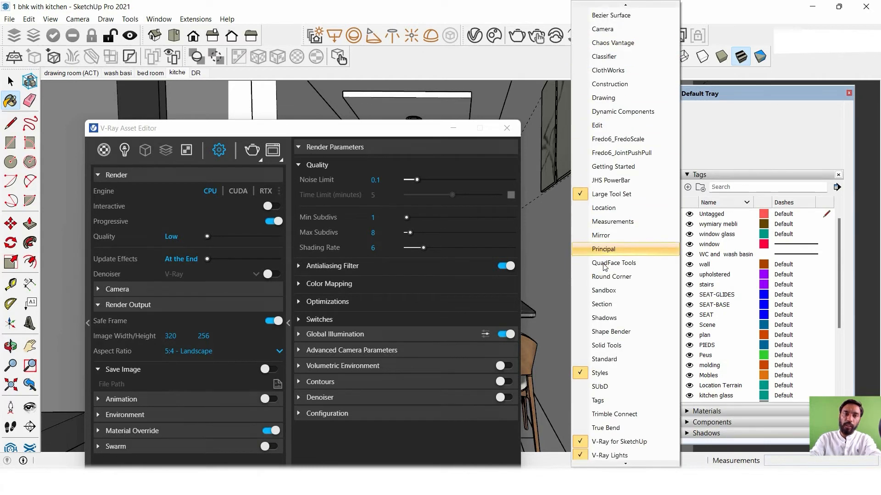
pyautogui.scroll(-5, 604, 266)
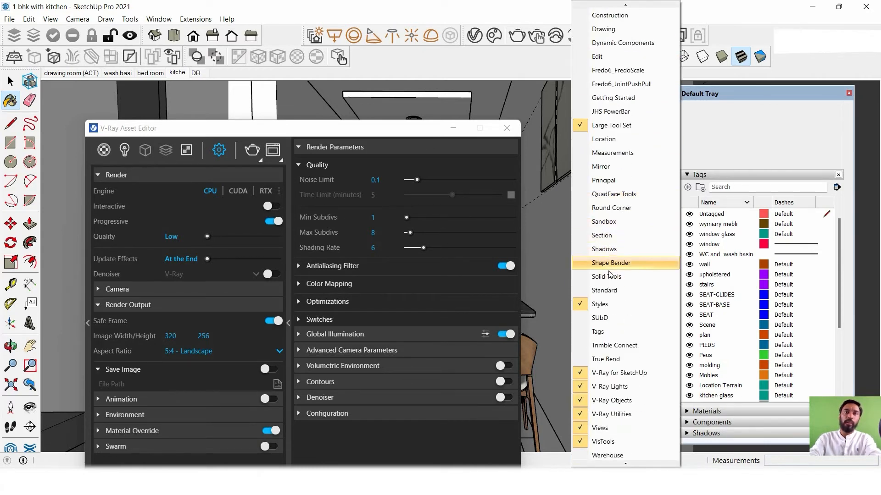
pyautogui.click(604, 249)
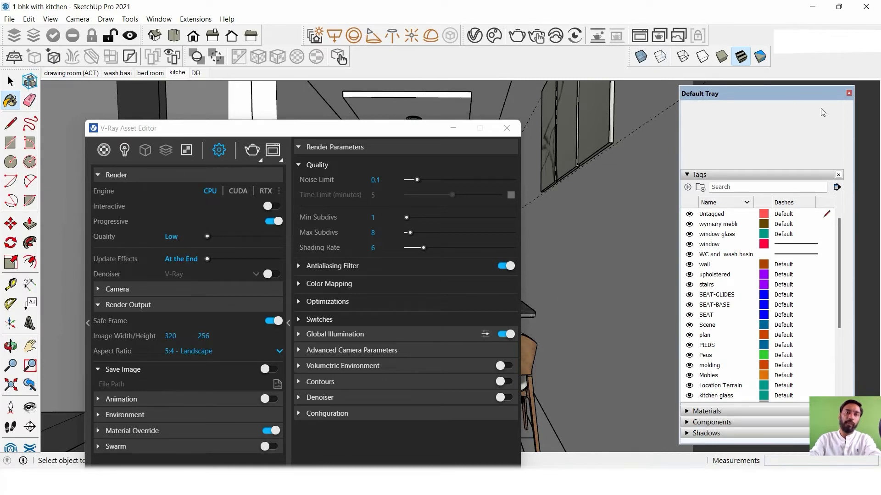
pyautogui.click(848, 93)
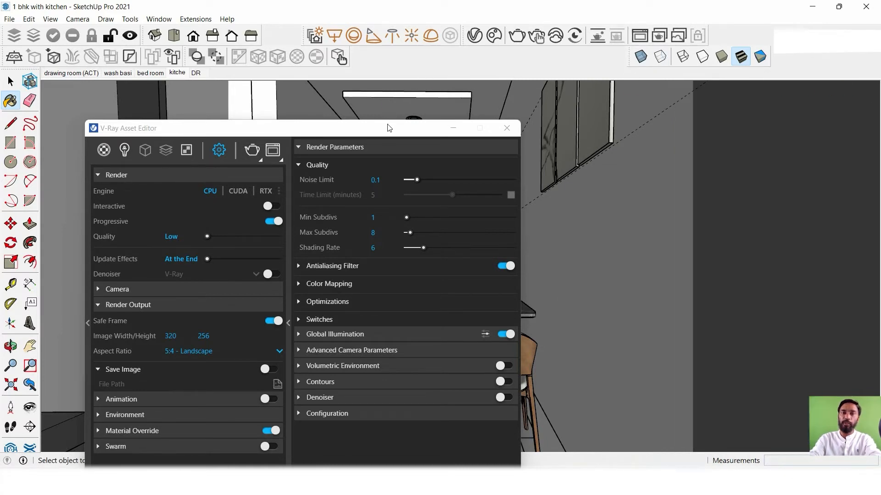
pyautogui.moveTo(392, 130); pyautogui.dragTo(213, 256)
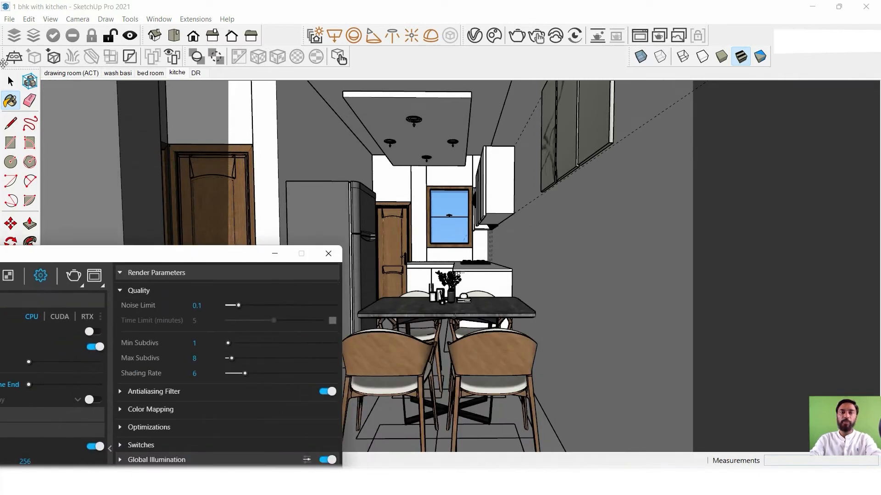
pyautogui.click(10, 81)
pyautogui.moveTo(300, 156); pyautogui.dragTo(432, 60)
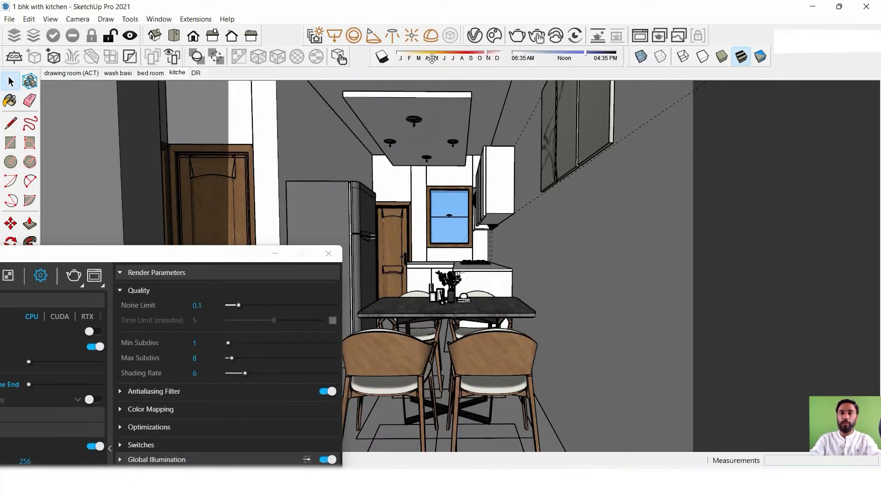
# - Turn on shadows in the model and set the shadow date to about late March
pyautogui.click(382, 57)
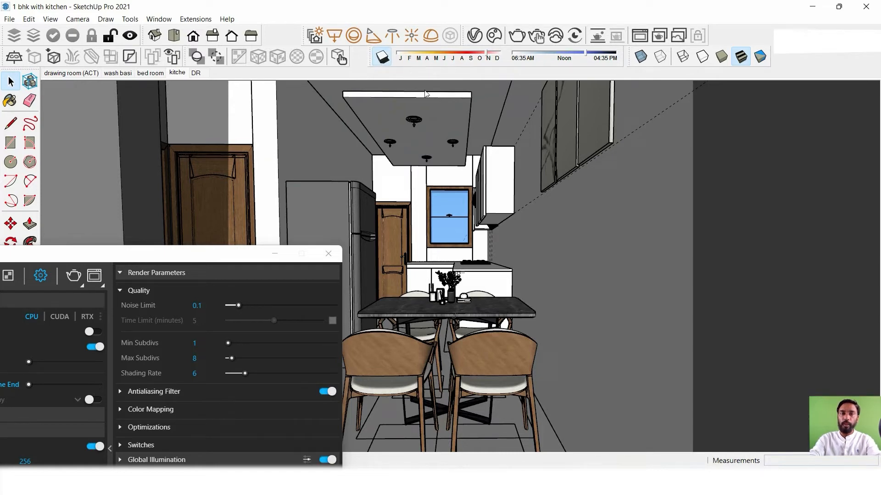
pyautogui.click(427, 59)
pyautogui.moveTo(424, 58)
pyautogui.mouseDown()
pyautogui.moveTo(437, 58)
pyautogui.moveTo(428, 57)
pyautogui.mouseUp()
pyautogui.scroll(2, 451, 206)
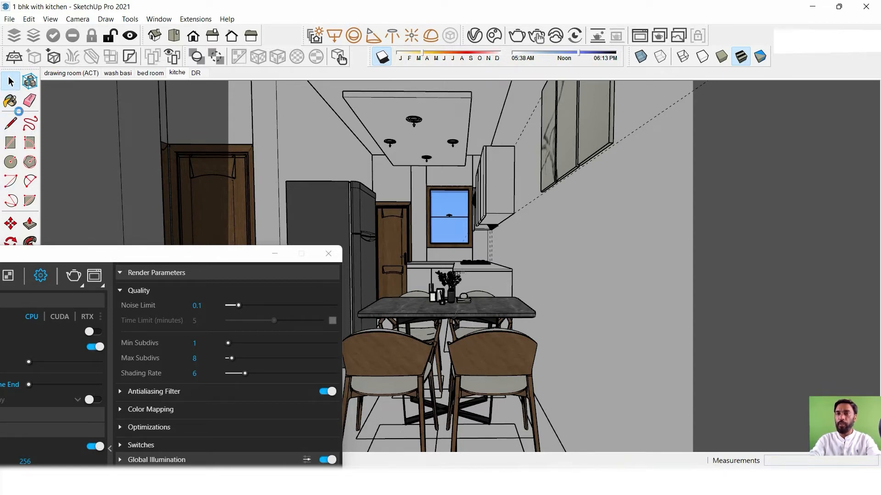
# - Hide the kitchen glass tag in the model's tag list, with the Default Tray open and the Materials section collapsed
pyautogui.click(11, 101)
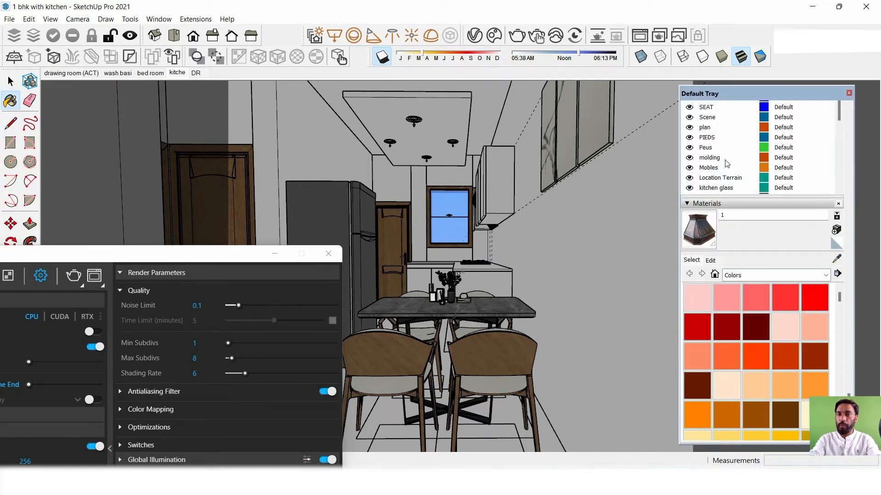
pyautogui.scroll(-10, 727, 164)
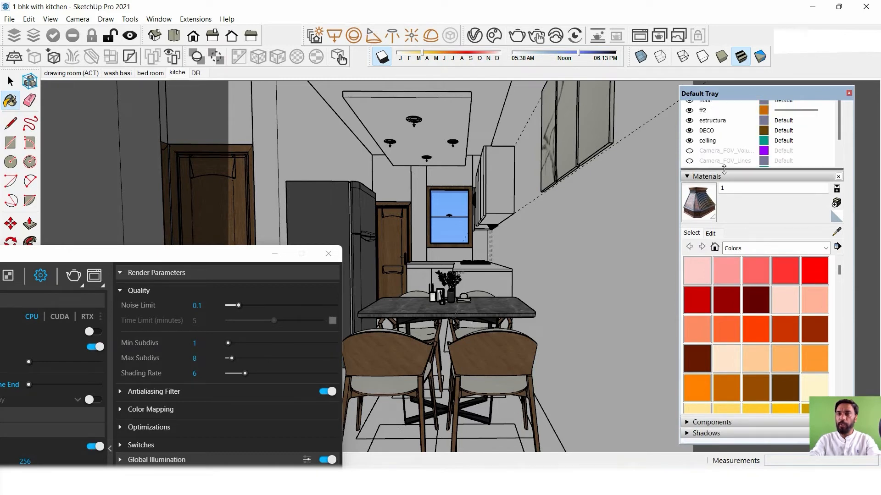
pyautogui.click(725, 177)
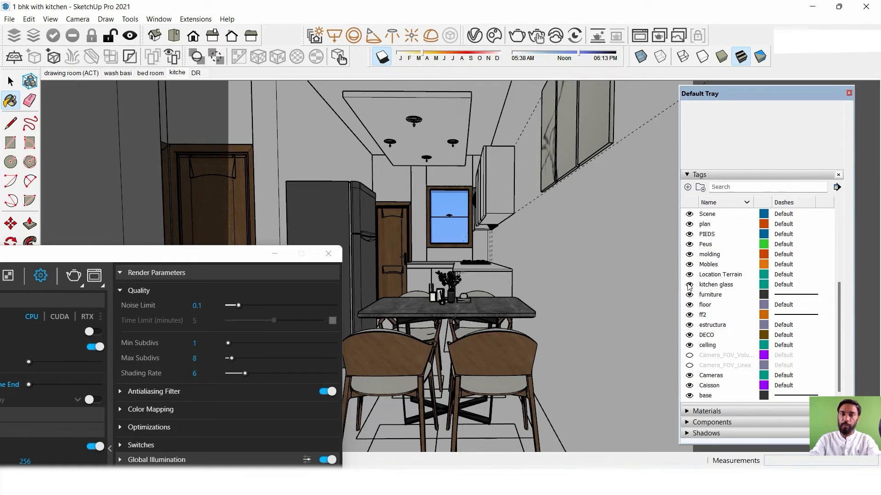
pyautogui.click(690, 285)
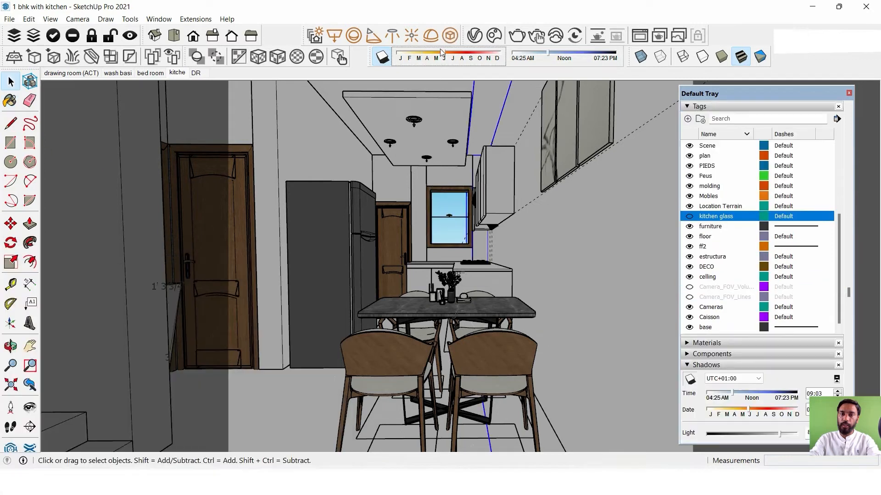
# - Set the shadow date to about mid-May, run a V-Ray test render of the kitchen and close the frame buffer
pyautogui.moveTo(439, 54); pyautogui.dragTo(440, 55)
pyautogui.click(474, 36)
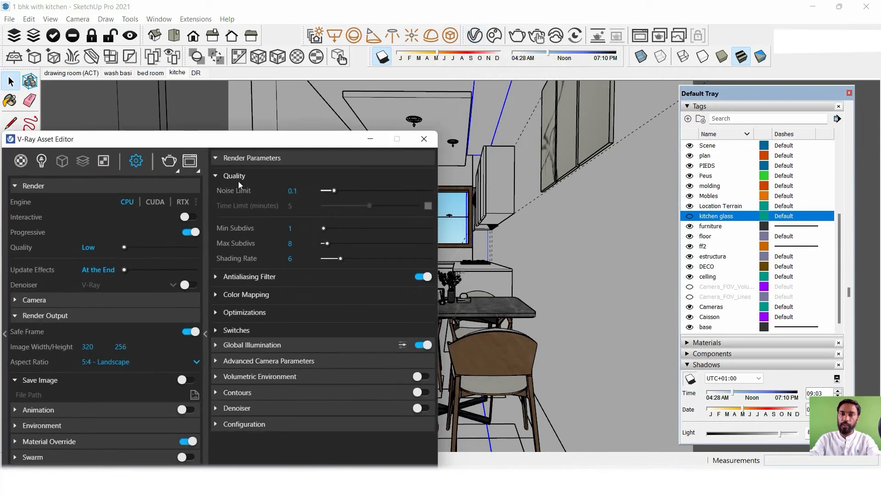
pyautogui.click(190, 161)
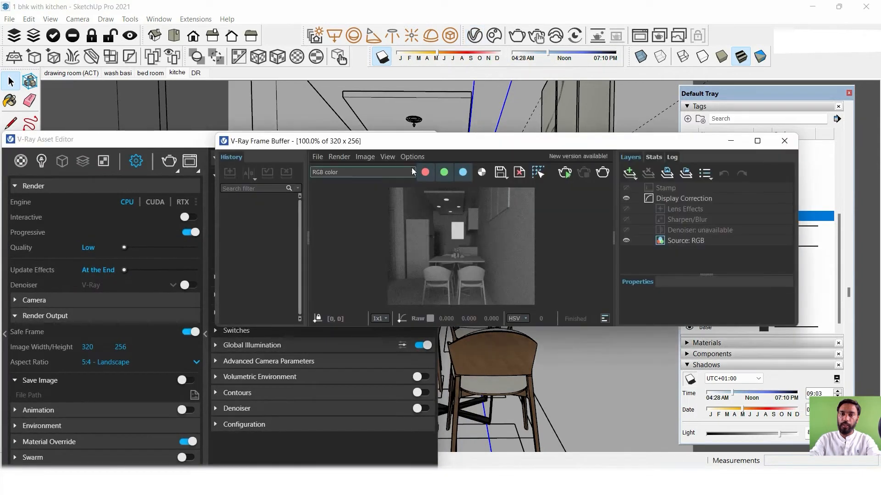
pyautogui.click(602, 173)
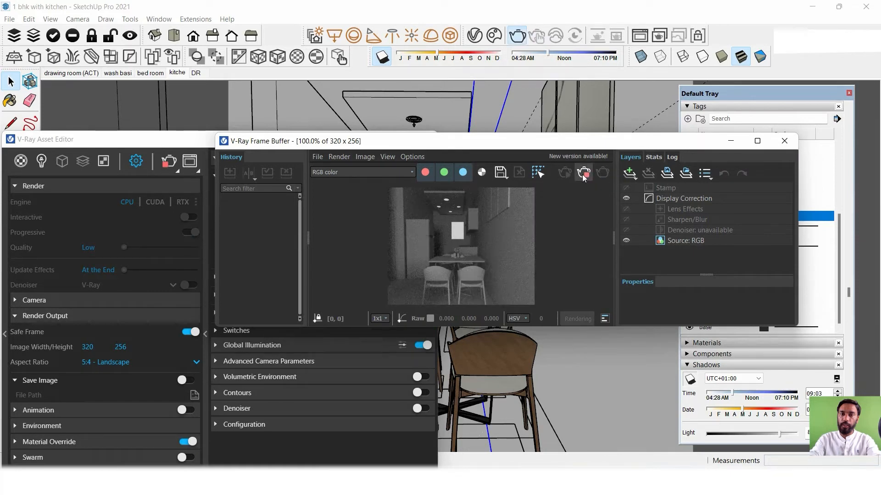
pyautogui.click(784, 141)
# - Test-render the kitchen again with the updated rectangle lights and close the frame buffer
pyautogui.click(454, 212)
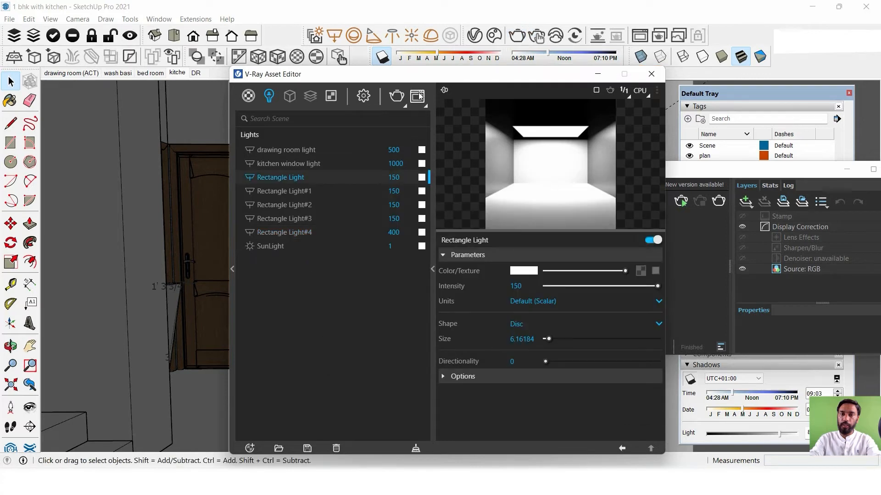
pyautogui.click(418, 96)
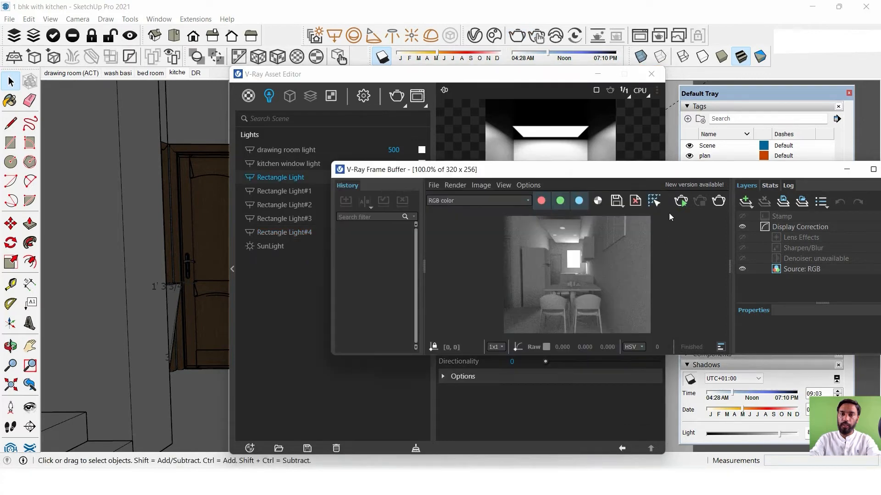
pyautogui.click(720, 201)
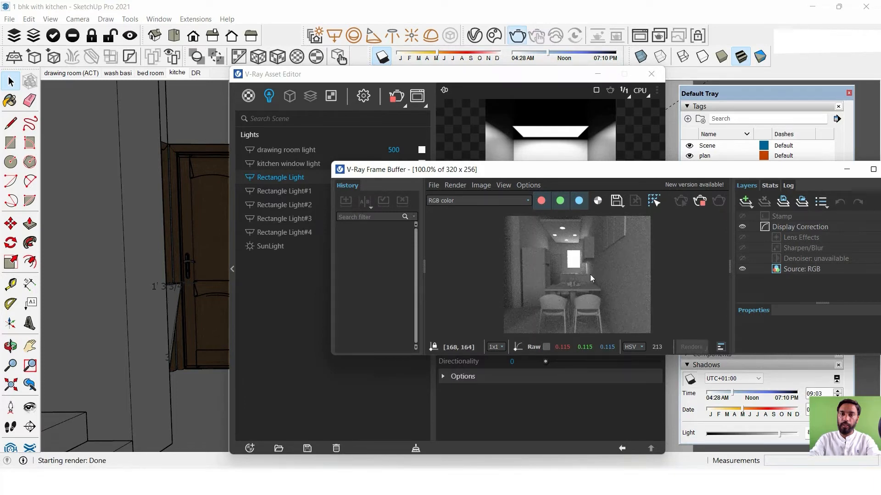
pyautogui.moveTo(459, 169); pyautogui.dragTo(332, 131)
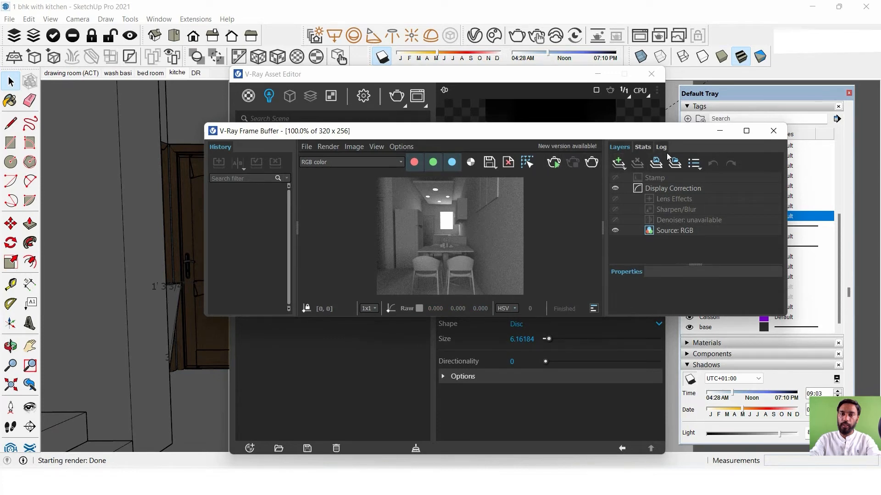
pyautogui.click(772, 131)
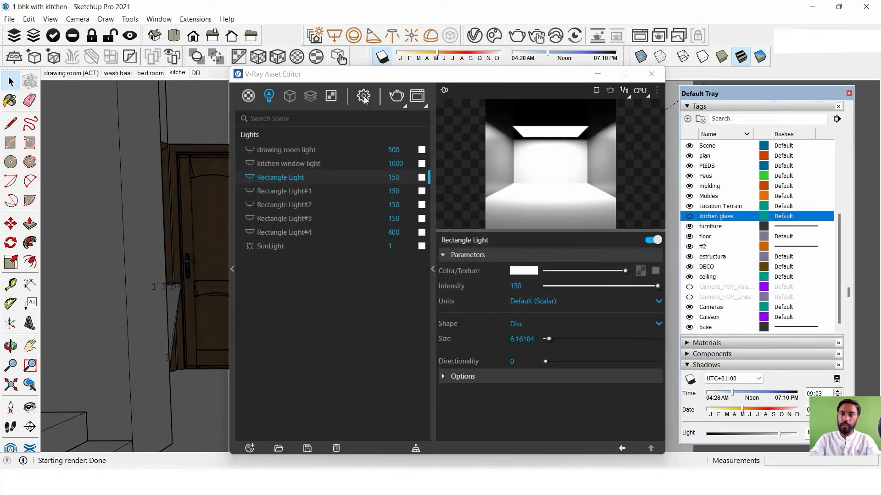
# - Turn off Material Override in the render settings and test-render the kitchen with its real materials, widening the frame buffer
pyautogui.click(364, 96)
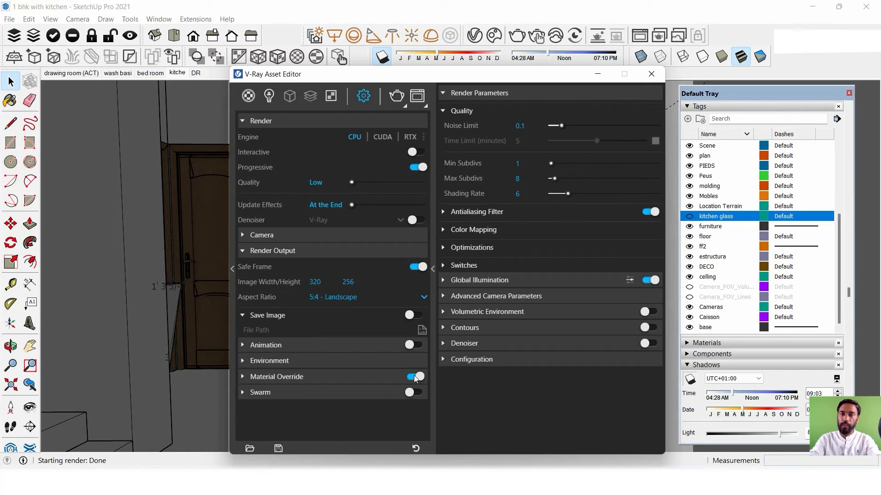
pyautogui.click(411, 377)
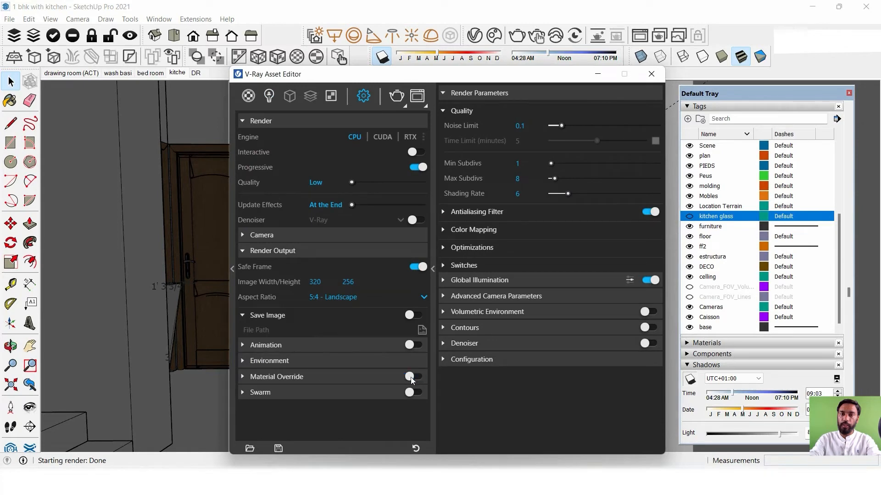
pyautogui.click(419, 95)
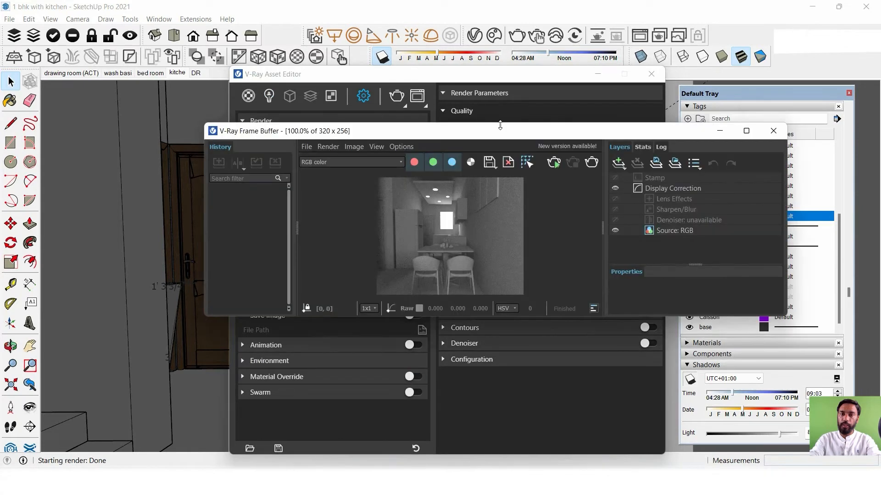
pyautogui.click(591, 163)
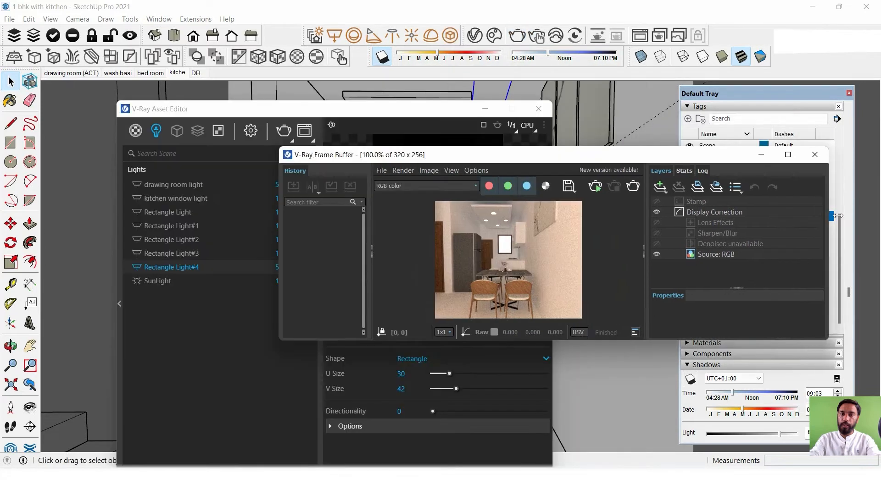
pyautogui.moveTo(824, 217); pyautogui.dragTo(847, 217)
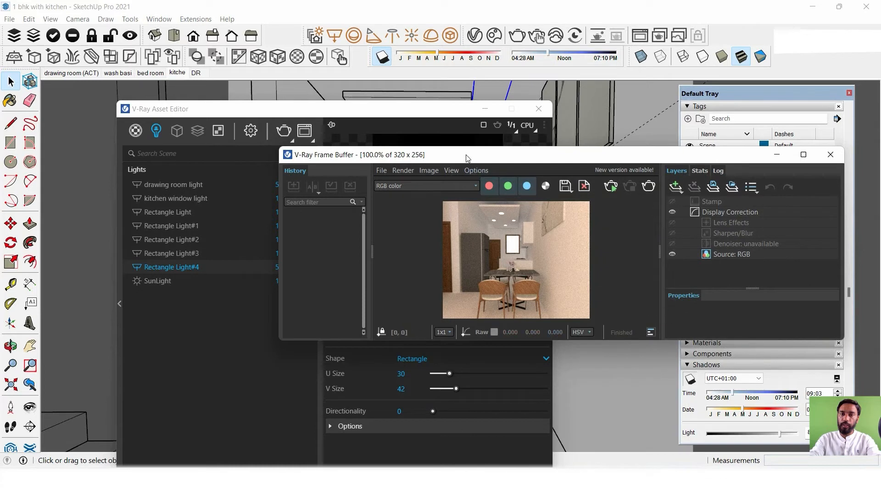
pyautogui.moveTo(467, 157); pyautogui.dragTo(509, 137)
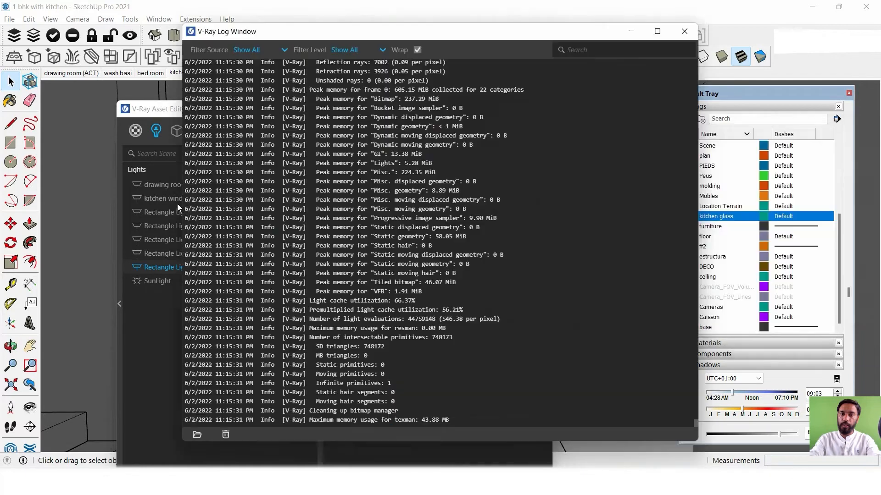
# - Set the kitchen window light's intensity to 500, with the Asset Editor brought forward
pyautogui.click(196, 198)
pyautogui.moveTo(419, 104); pyautogui.dragTo(419, 123)
pyautogui.click(283, 218)
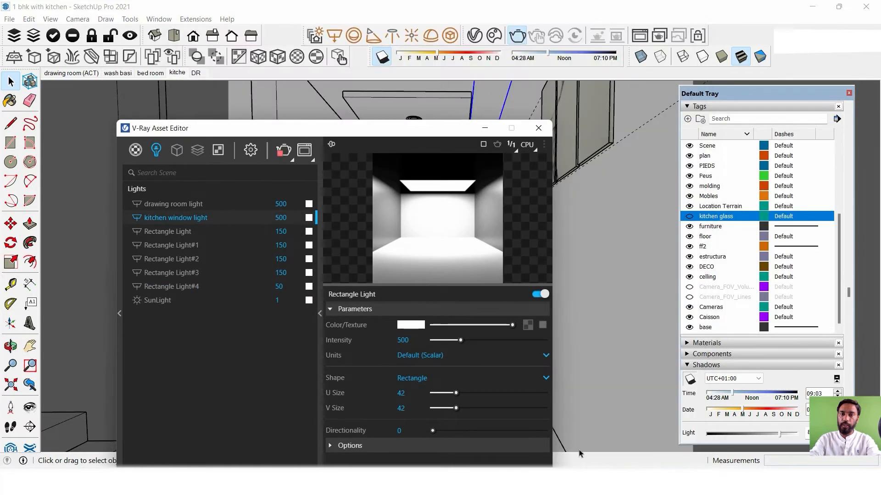
# - Check the kitchen test render made with the reduced window light, then close the frame buffer and move the Asset Editor aside
pyautogui.moveTo(580, 453)
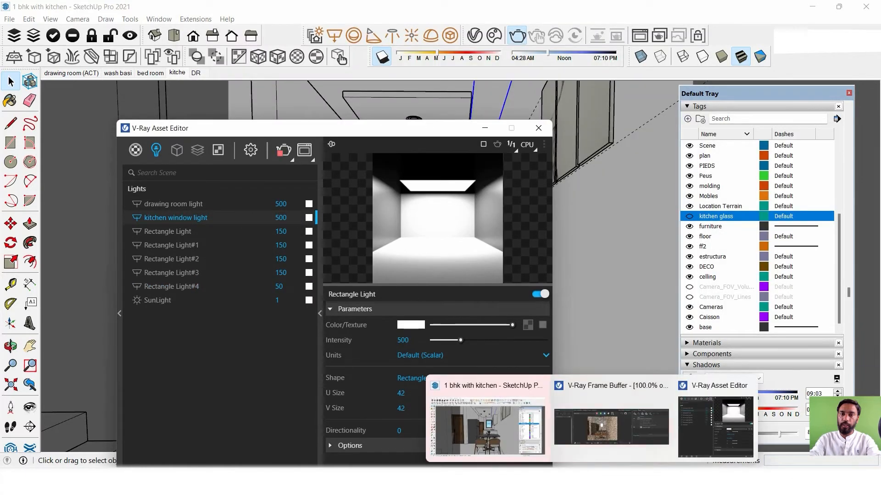
pyautogui.click(604, 424)
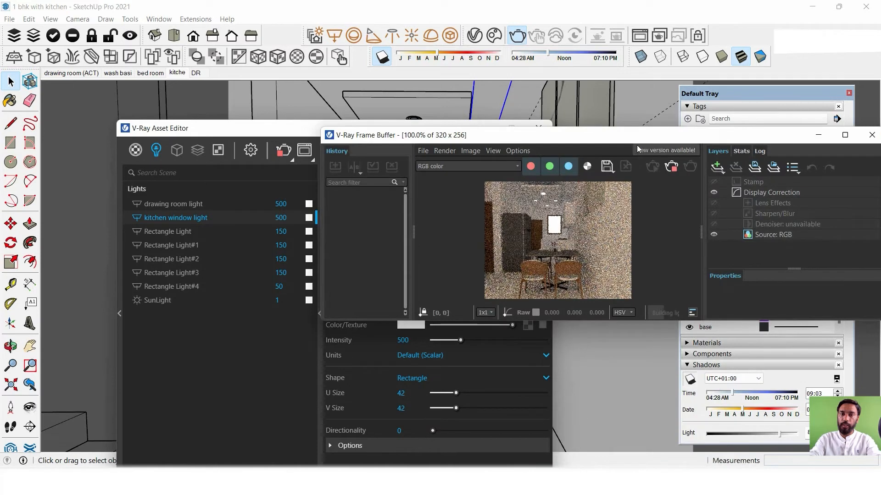
pyautogui.moveTo(637, 142); pyautogui.dragTo(538, 180)
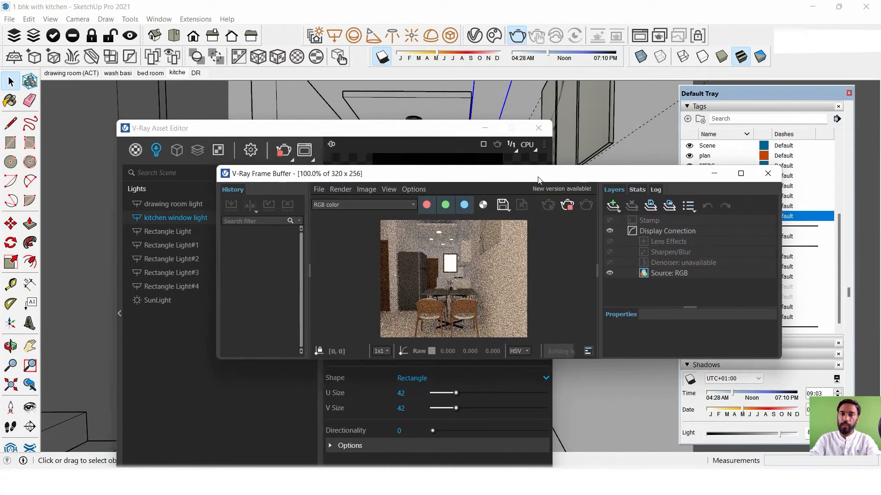
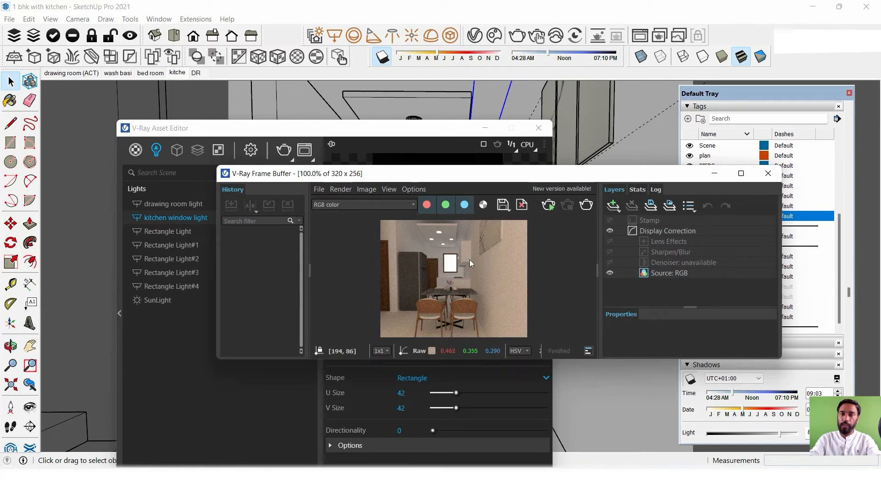
pyautogui.click(581, 206)
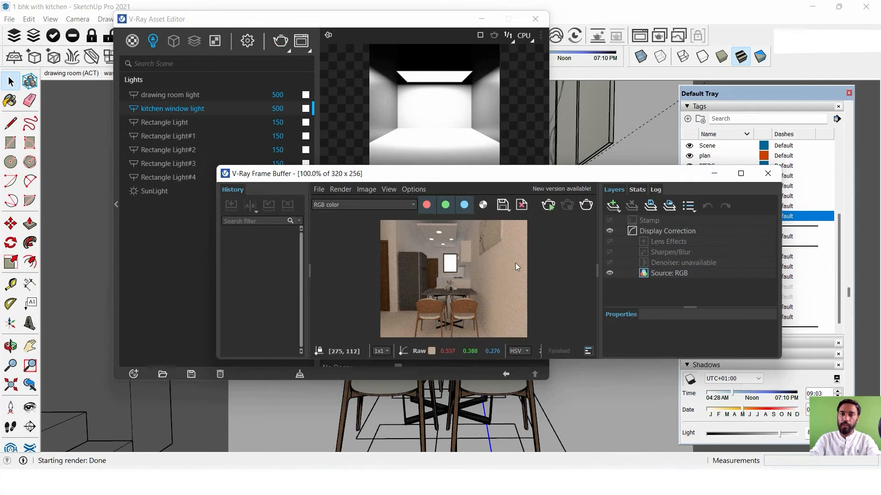
pyautogui.click(767, 174)
pyautogui.moveTo(276, 18)
pyautogui.mouseDown()
pyautogui.moveTo(371, 21)
pyautogui.moveTo(457, 141)
pyautogui.mouseUp()
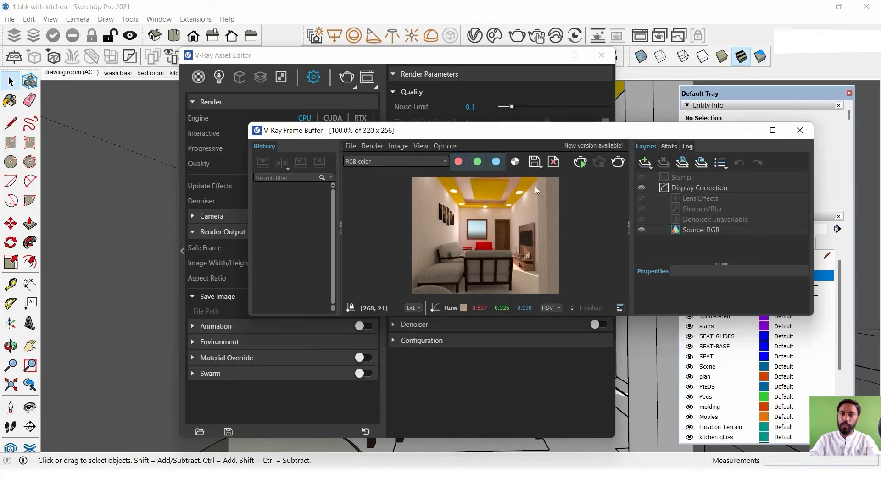
# - Examine the drawing room render alongside the settings of the dr window light and the drawing room light on the ceiling downlights
pyautogui.moveTo(513, 137); pyautogui.dragTo(553, 143)
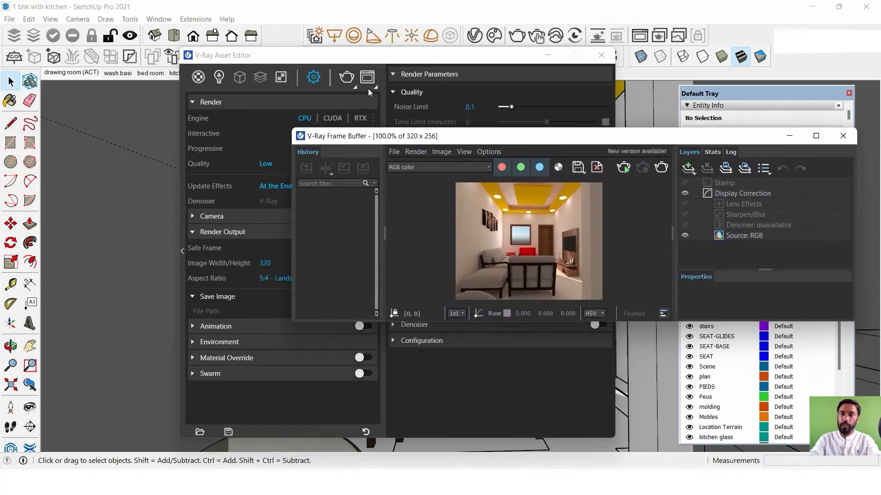
pyautogui.click(219, 77)
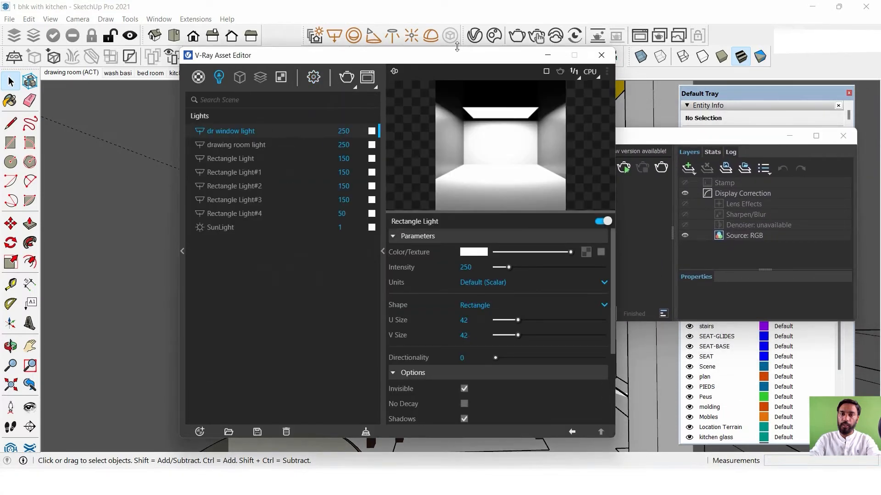
pyautogui.moveTo(455, 61); pyautogui.dragTo(344, 45)
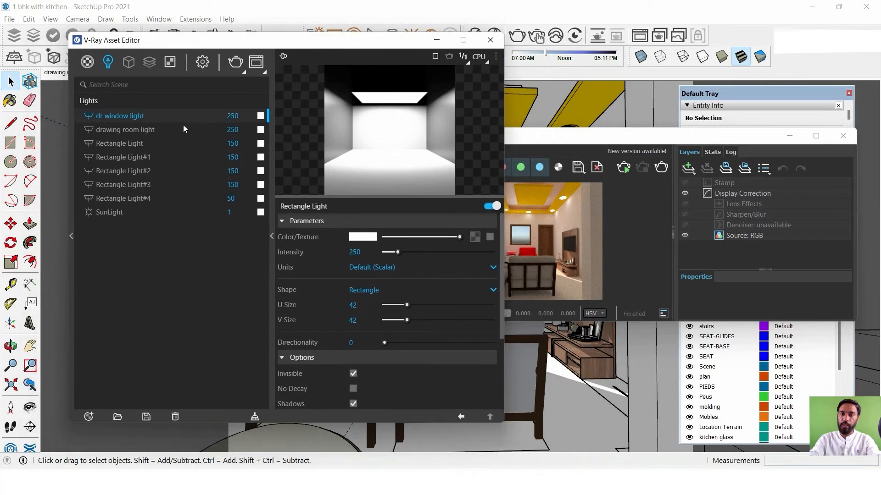
pyautogui.click(131, 132)
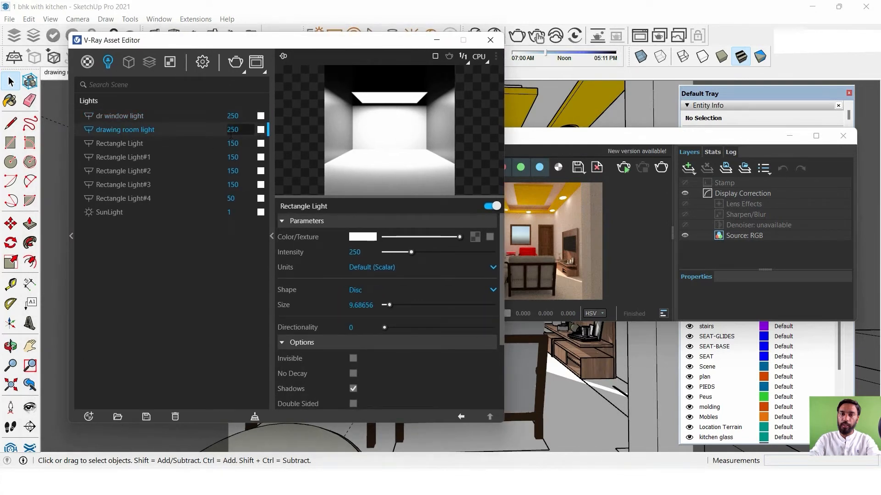
pyautogui.moveTo(535, 143); pyautogui.dragTo(563, 249)
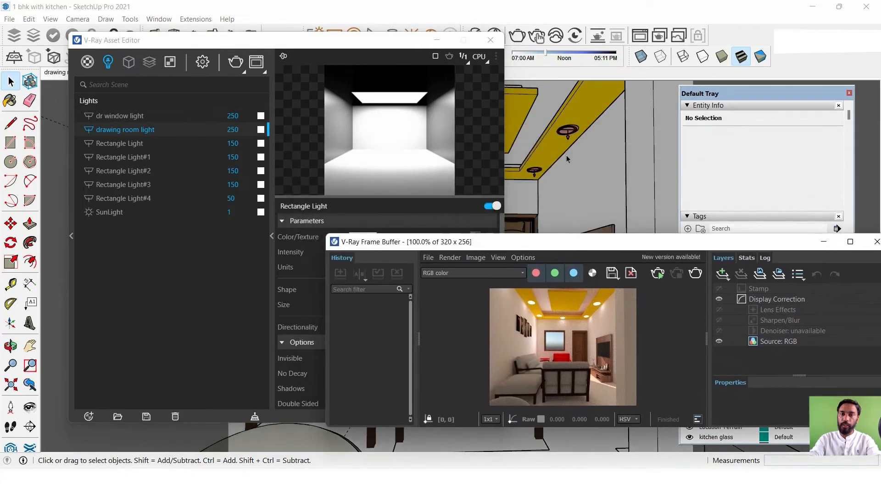
pyautogui.click(568, 139)
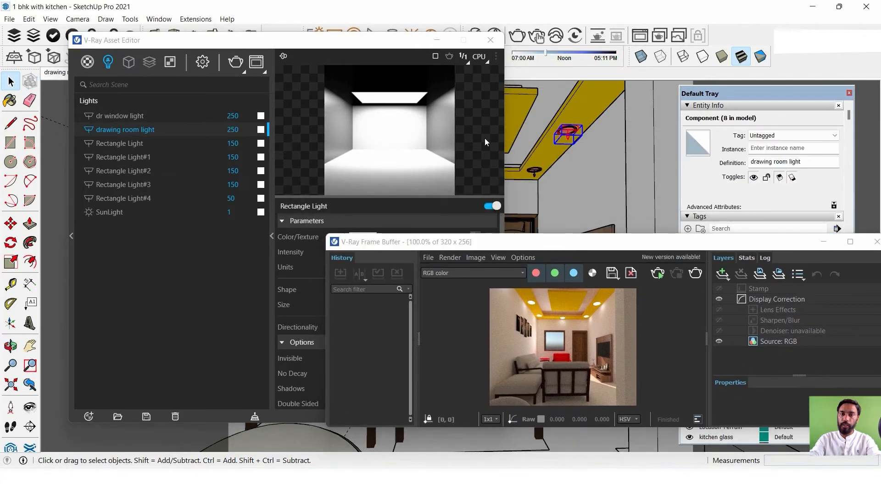
pyautogui.click(136, 116)
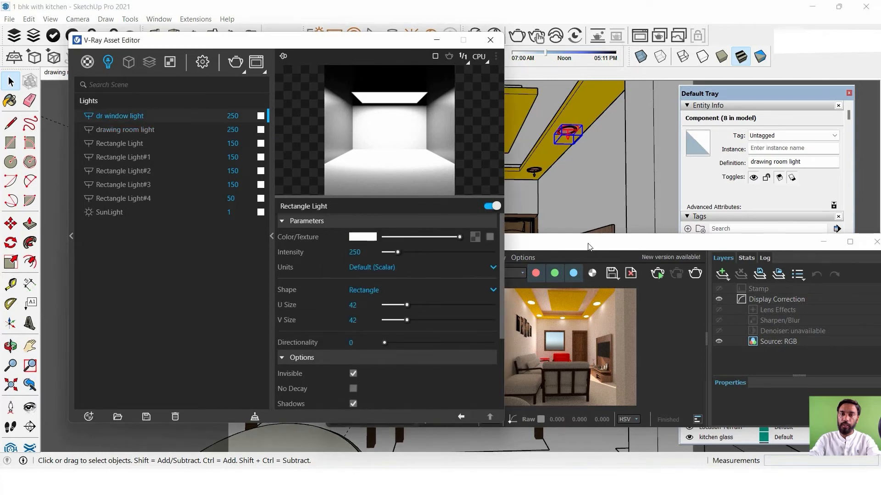
# - Set the SunLight intensity to 3 for the drawing room, with the frame buffer moved clear of the lights list
pyautogui.moveTo(597, 240); pyautogui.dragTo(571, 114)
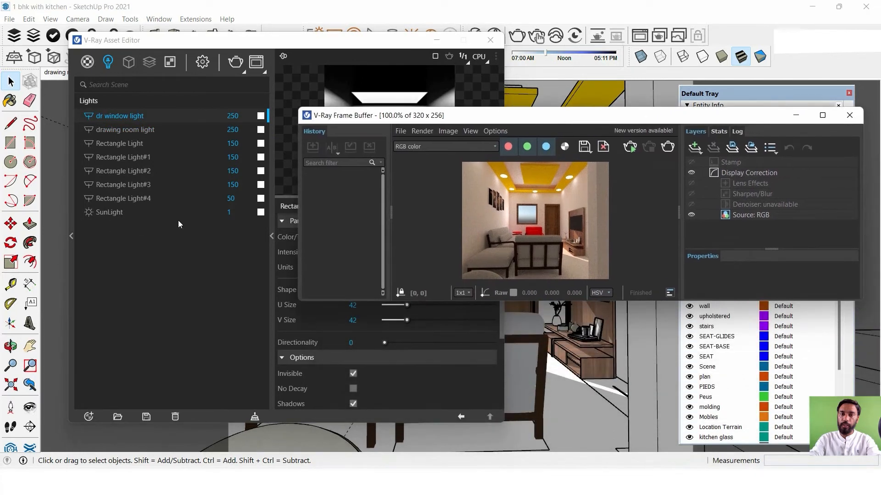
pyautogui.moveTo(482, 117); pyautogui.dragTo(520, 117)
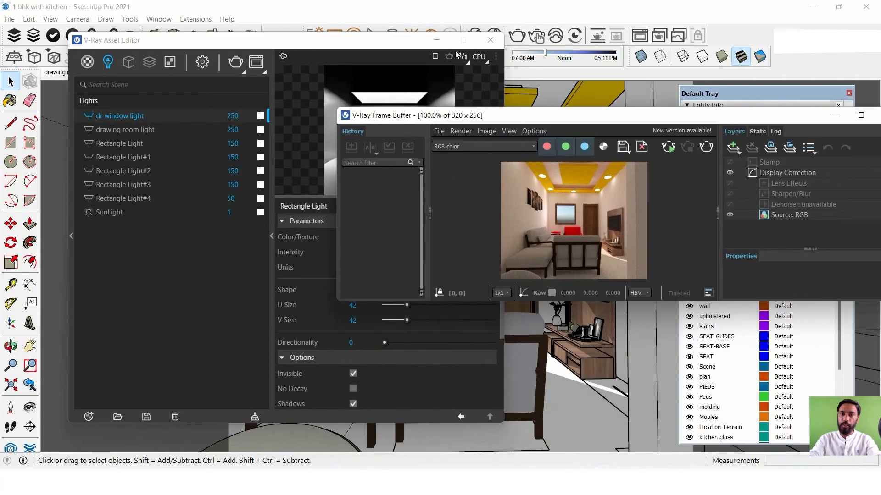
pyautogui.click(195, 214)
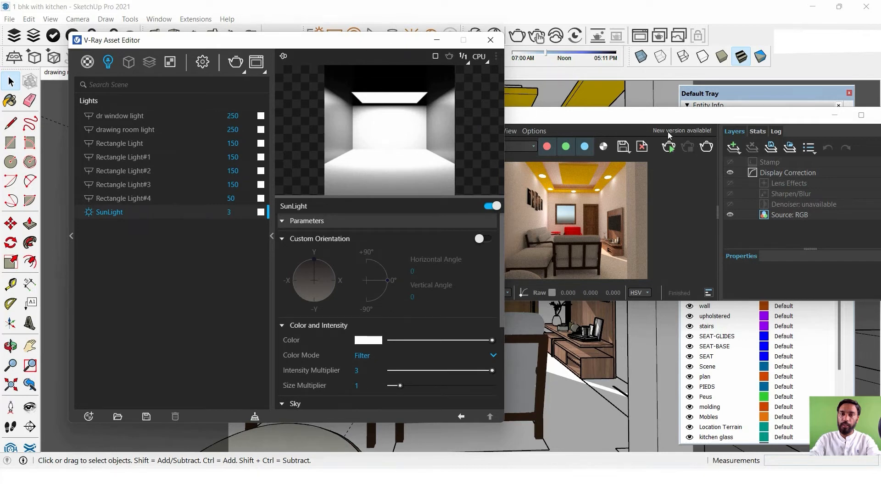
# - Test-render the drawing room with the current sun intensity and check the image with the frame buffer moved clear
pyautogui.click(713, 149)
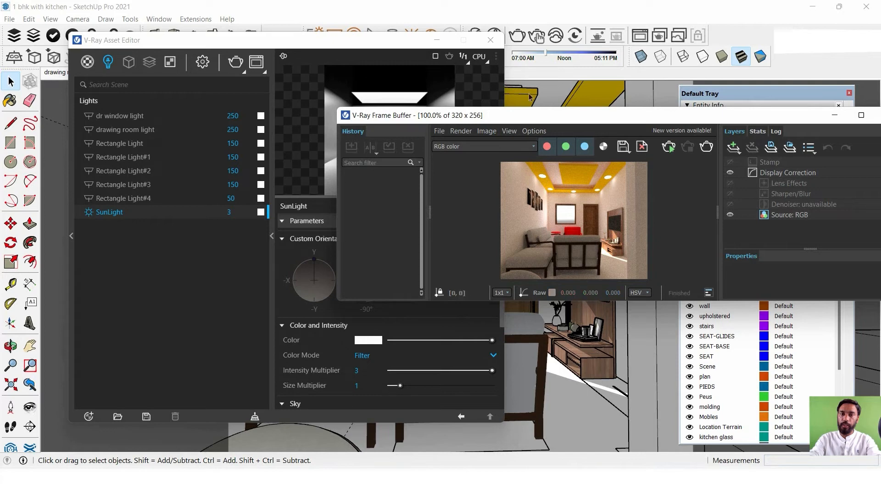
pyautogui.moveTo(559, 119); pyautogui.dragTo(497, 123)
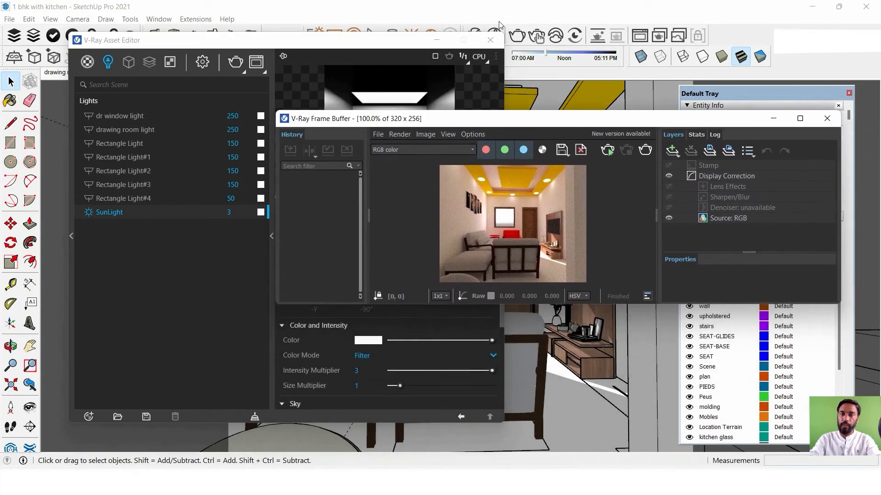
pyautogui.click(436, 42)
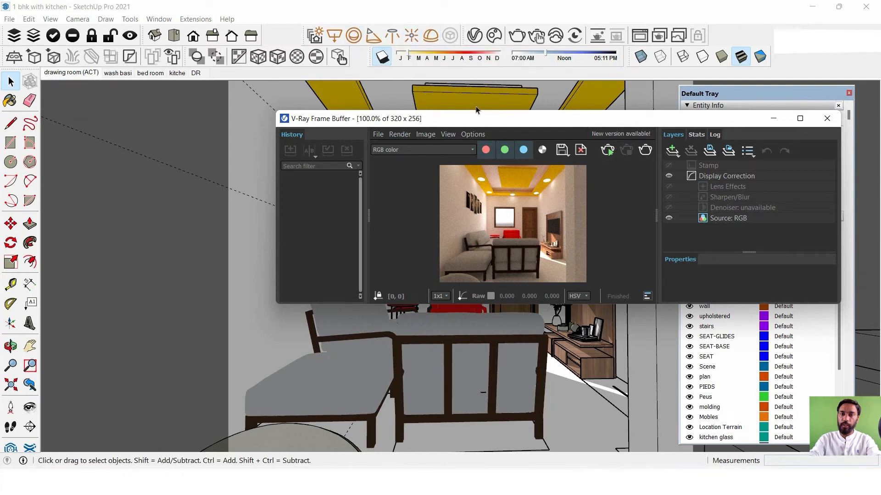
pyautogui.click(474, 35)
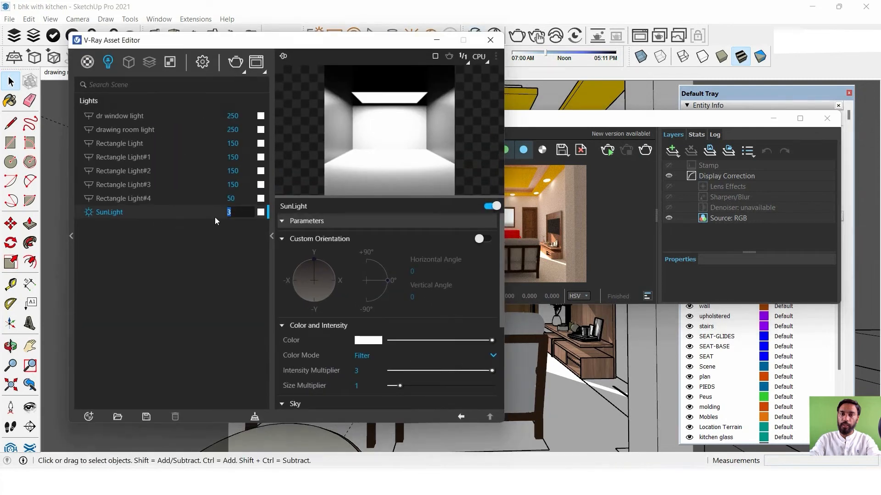
# - Set the SunLight intensity to 0 and start a drawing room test render, stopping it early
pyautogui.doubleClick(223, 213)
pyautogui.write('0')
pyautogui.press('Return')
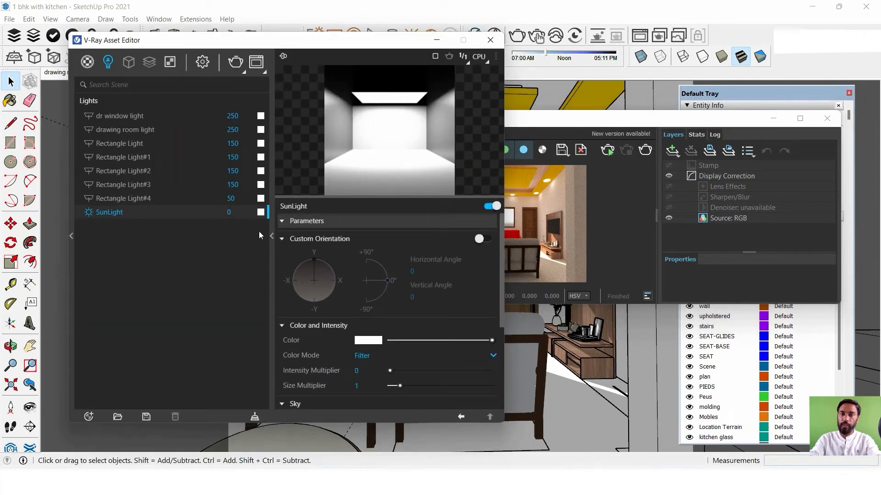
pyautogui.click(257, 63)
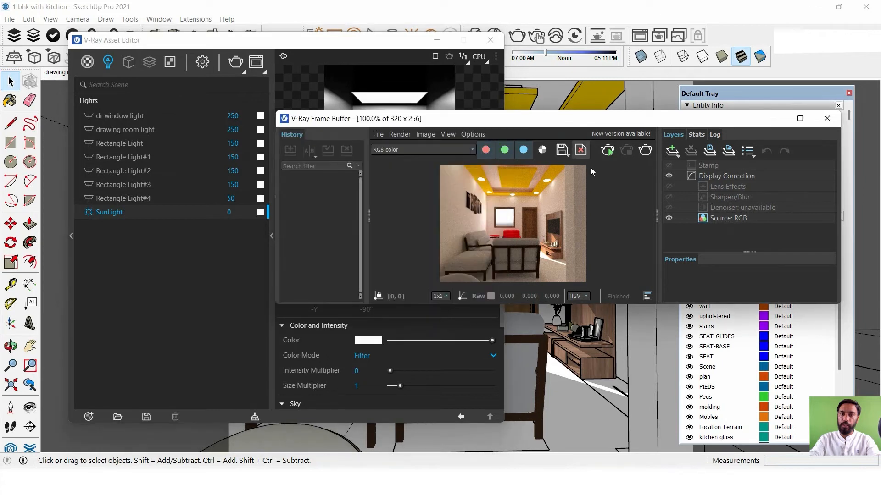
pyautogui.click(648, 152)
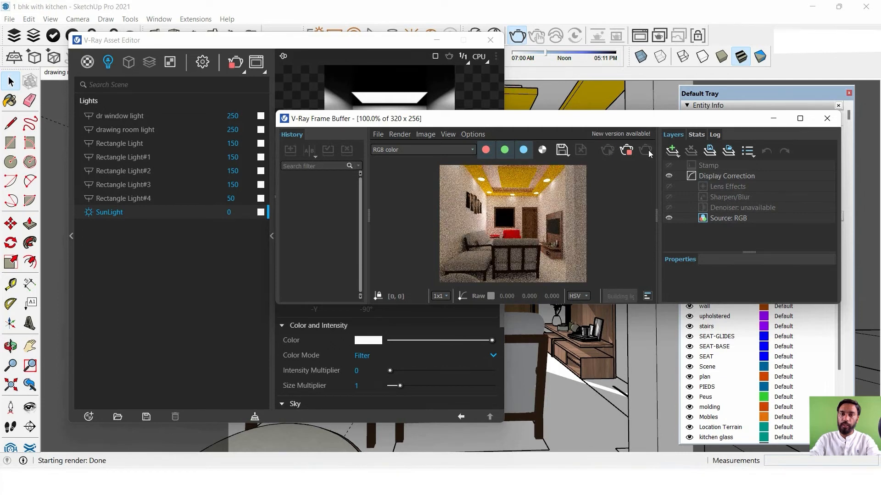
pyautogui.click(626, 151)
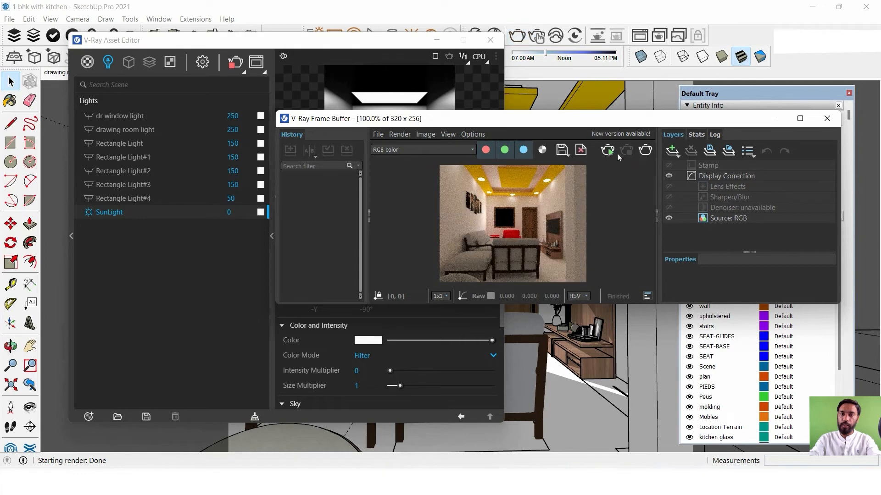
# - Set the SunLight intensity to 0.3, test-render the drawing room, and close the frame buffer and Asset Editor
pyautogui.click(229, 212)
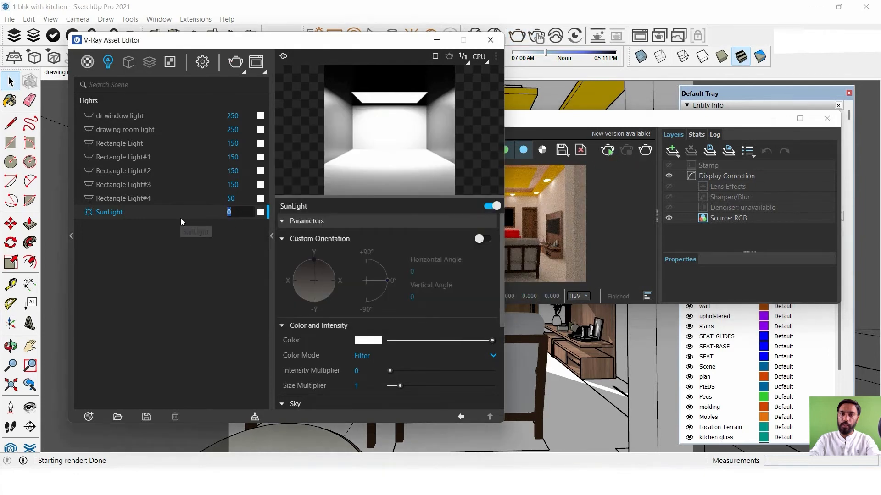
pyautogui.write('.3')
pyautogui.press('Return')
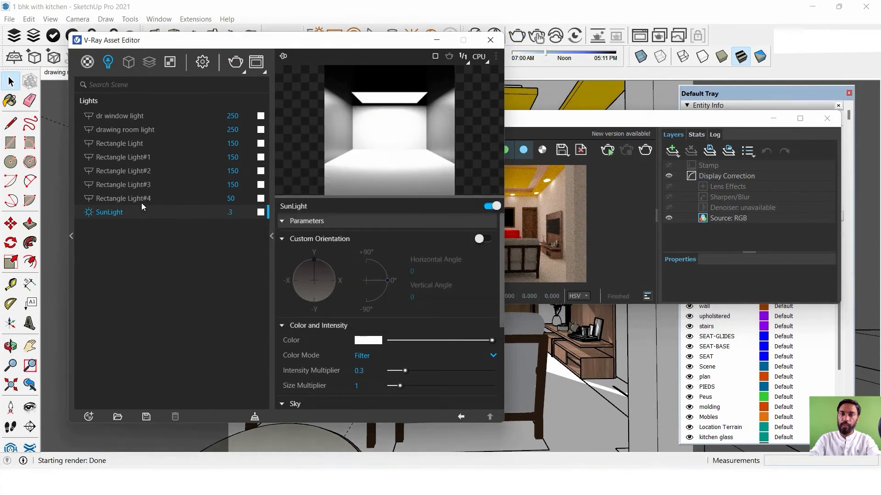
pyautogui.click(256, 62)
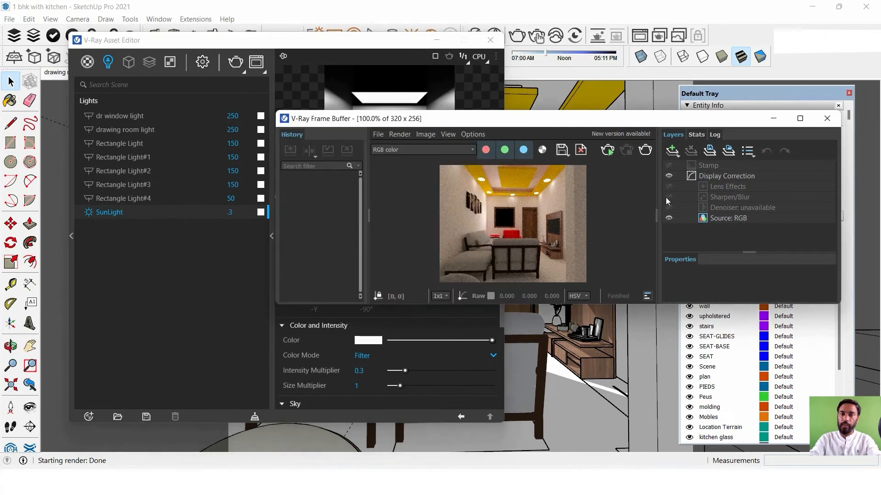
pyautogui.click(645, 151)
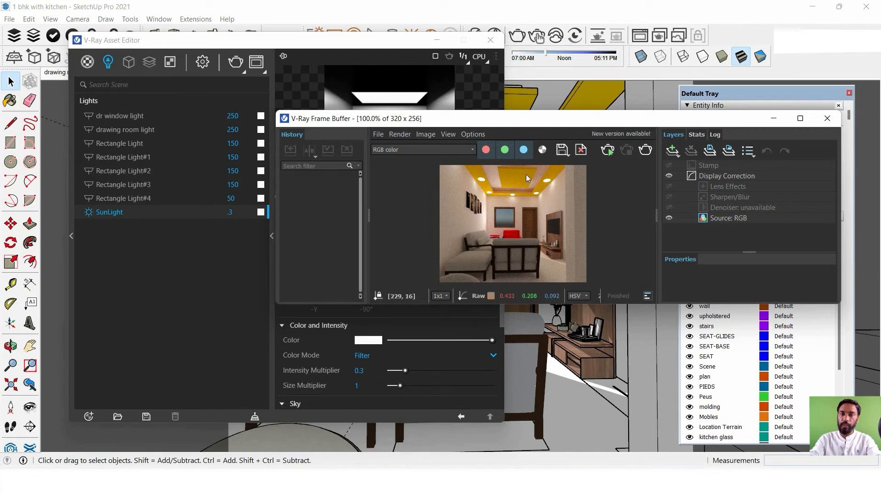
pyautogui.click(827, 119)
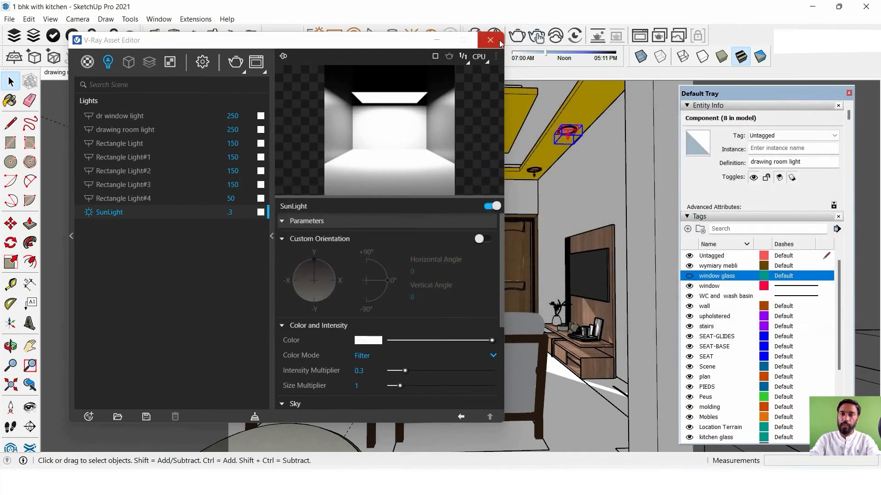
pyautogui.click(499, 40)
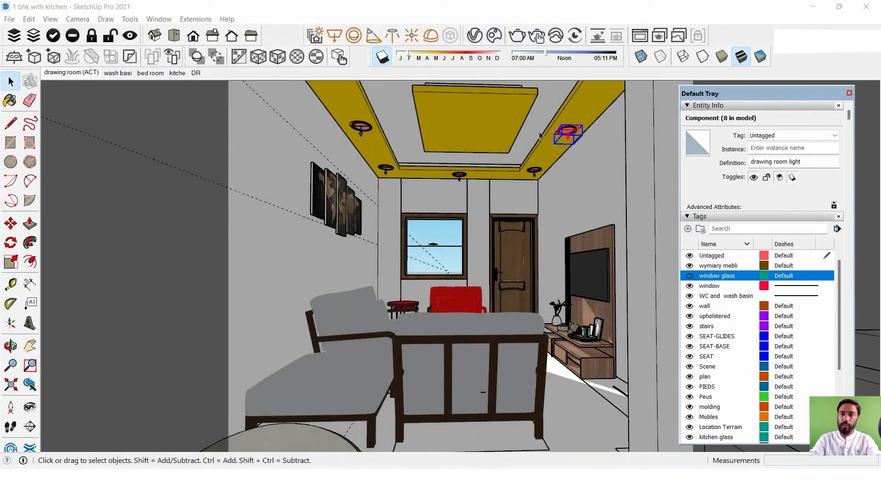
# - Select the solid group running around the inside of the drawing room's yellow false-ceiling cove
pyautogui.scroll(4, 509, 165)
pyautogui.moveTo(491, 177)
pyautogui.mouseDown(button='middle')
pyautogui.moveTo(528, 182)
pyautogui.moveTo(566, 205)
pyautogui.moveTo(575, 196)
pyautogui.mouseUp(button='middle')
pyautogui.scroll(4, 551, 184)
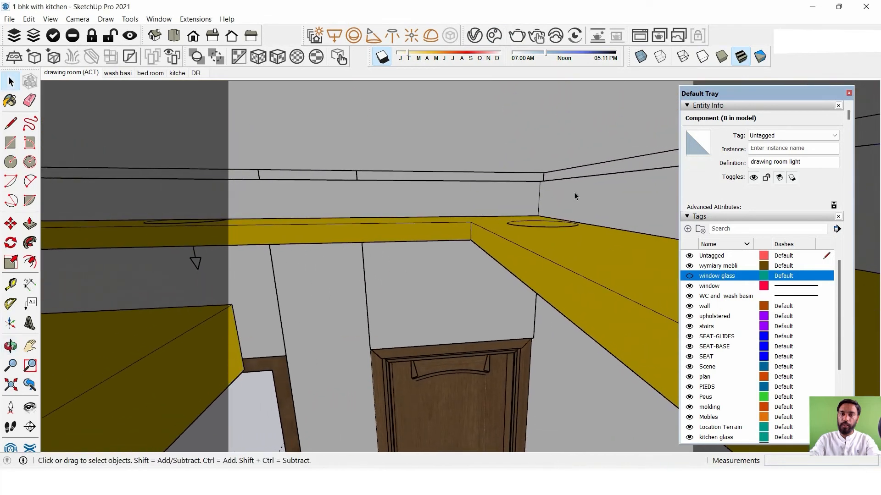
pyautogui.click(575, 197)
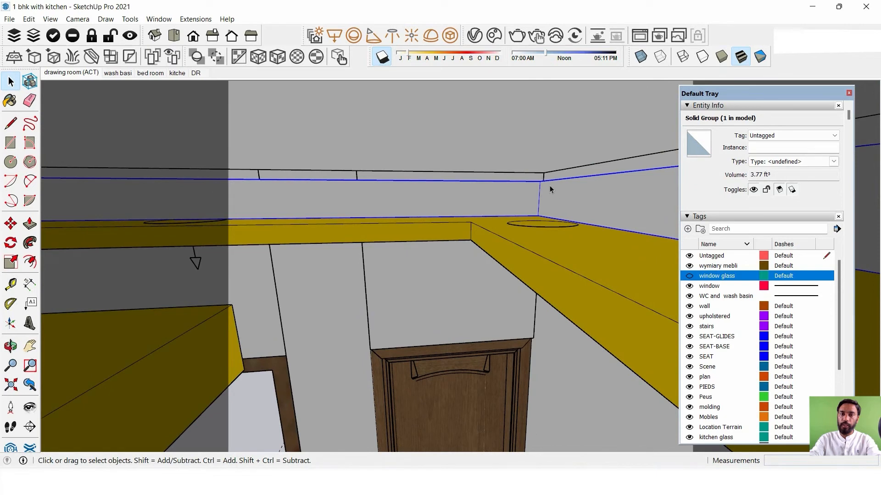
pyautogui.scroll(-2, 565, 191)
pyautogui.moveTo(555, 210); pyautogui.dragTo(582, 183, button='middle')
pyautogui.scroll(4, 595, 193)
# - Add the LED 5500k material from the Emissive library category to the scene and show its settings
pyautogui.click(475, 36)
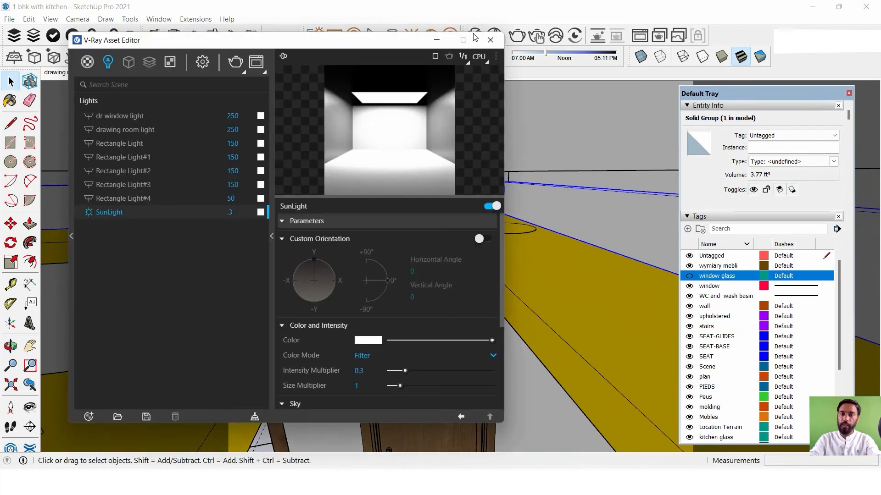
pyautogui.moveTo(413, 40); pyautogui.dragTo(550, 60)
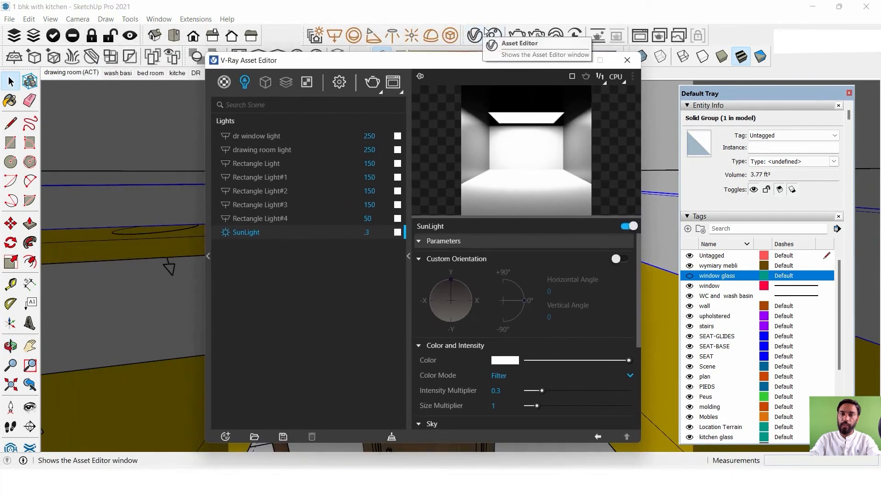
pyautogui.click(208, 256)
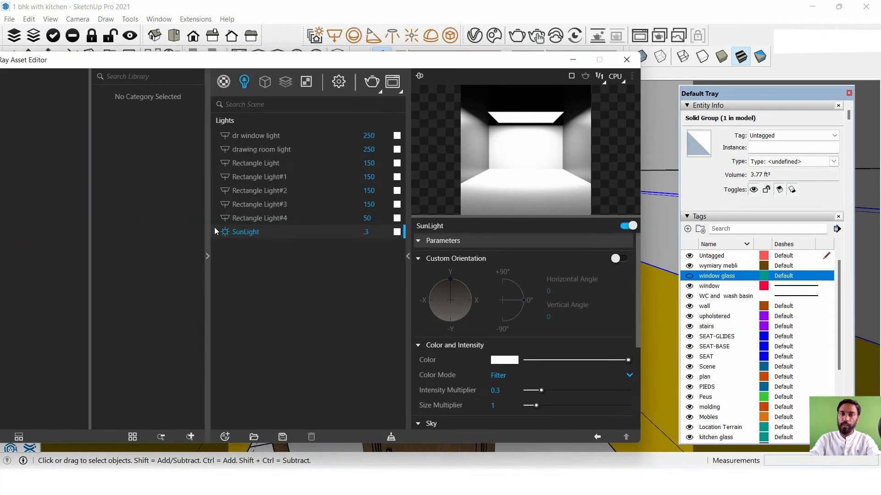
pyautogui.moveTo(241, 61); pyautogui.dragTo(456, 47)
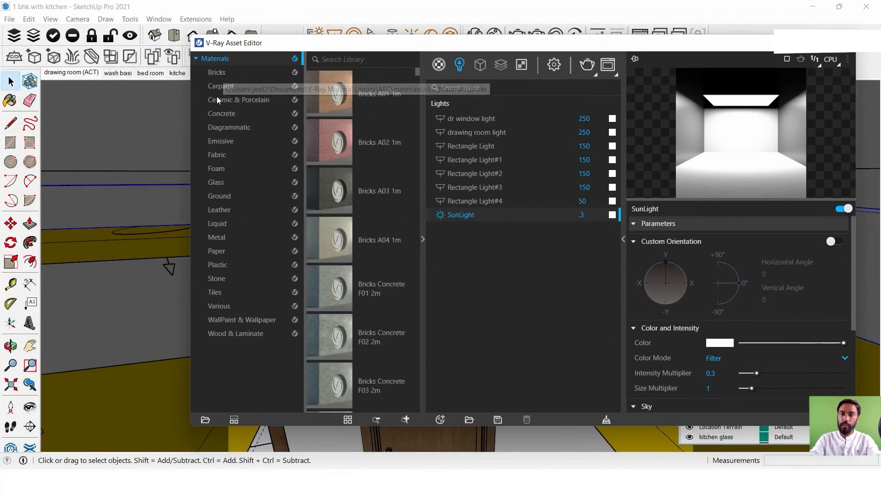
pyautogui.click(221, 141)
pyautogui.scroll(-4, 347, 183)
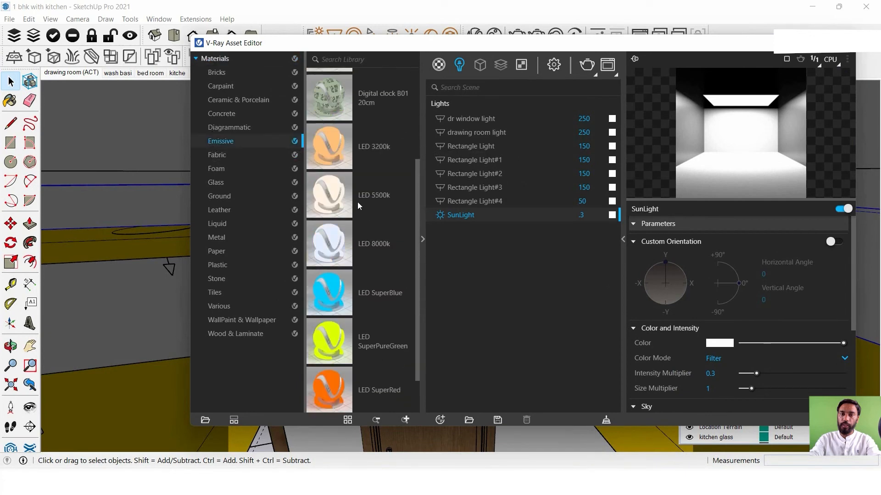
pyautogui.rightClick(328, 138)
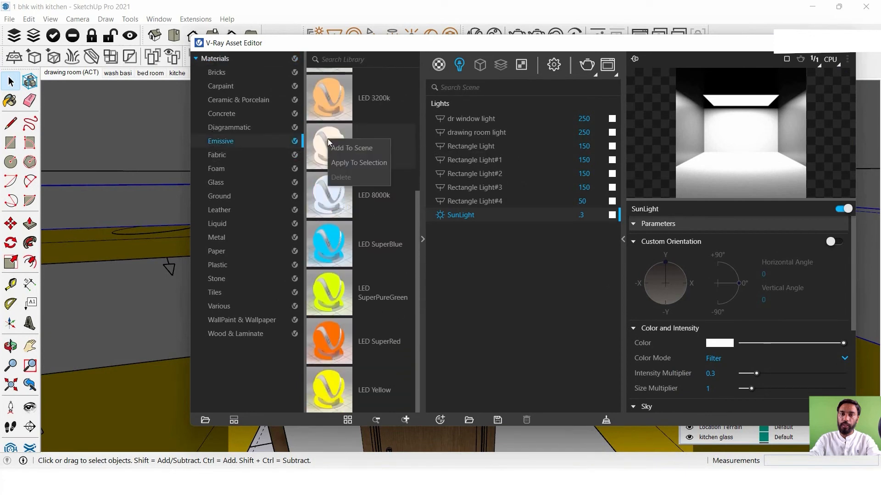
pyautogui.click(334, 147)
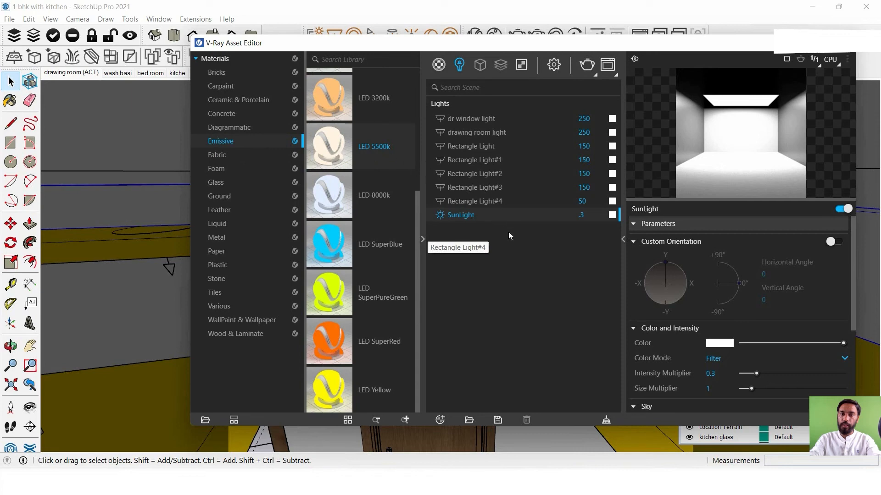
pyautogui.click(549, 263)
pyautogui.click(456, 255)
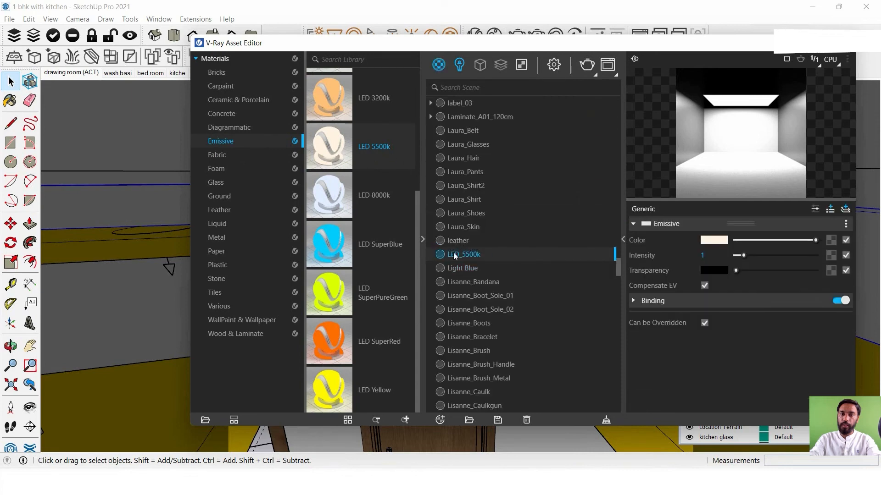
# - Isolate the selected cove group and bring it fully into view, with the Asset Editor and Default Tray moved aside
pyautogui.moveTo(698, 48)
pyautogui.mouseDown()
pyautogui.moveTo(255, 145)
pyautogui.moveTo(138, 226)
pyautogui.mouseUp()
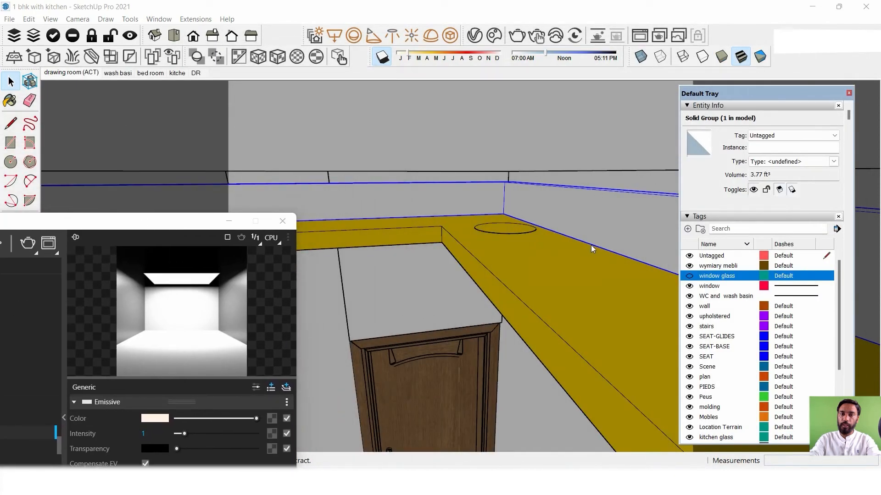
pyautogui.click(698, 143)
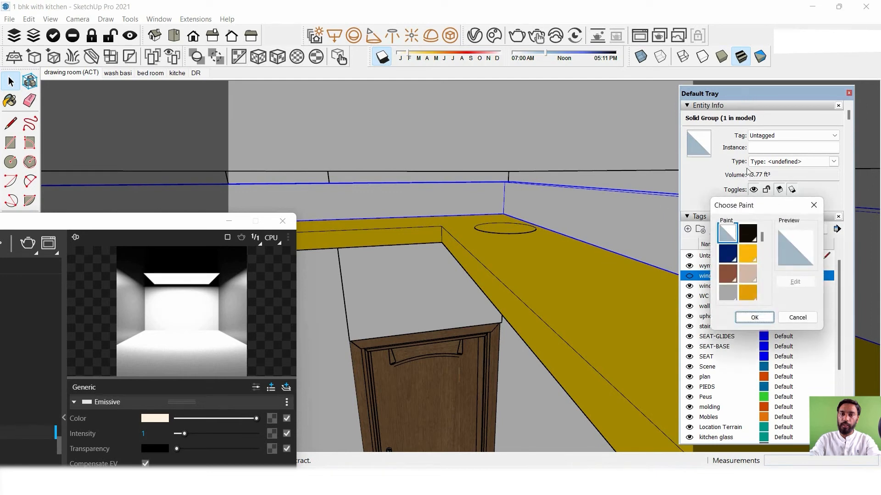
pyautogui.click(812, 205)
pyautogui.moveTo(753, 94); pyautogui.dragTo(874, 238)
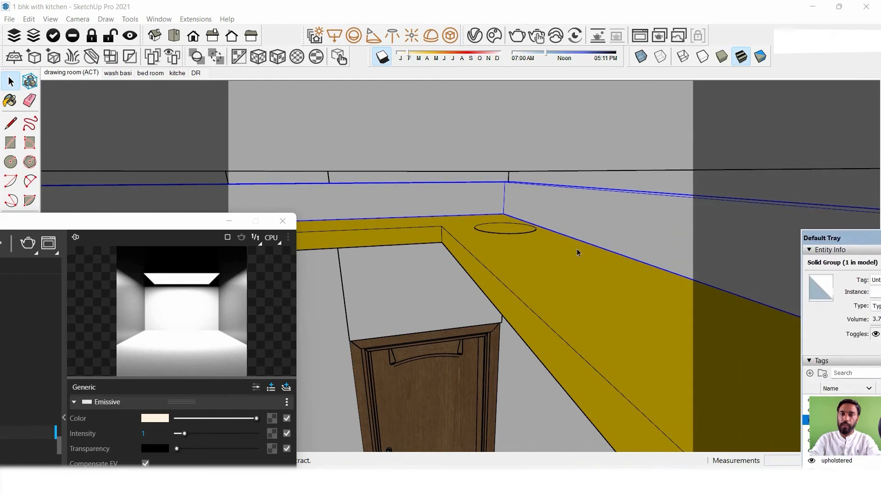
pyautogui.click(578, 252)
pyautogui.click(591, 204)
pyautogui.moveTo(591, 204)
pyautogui.mouseDown(button='middle')
pyautogui.moveTo(590, 255)
pyautogui.moveTo(595, 194)
pyautogui.mouseUp(button='middle')
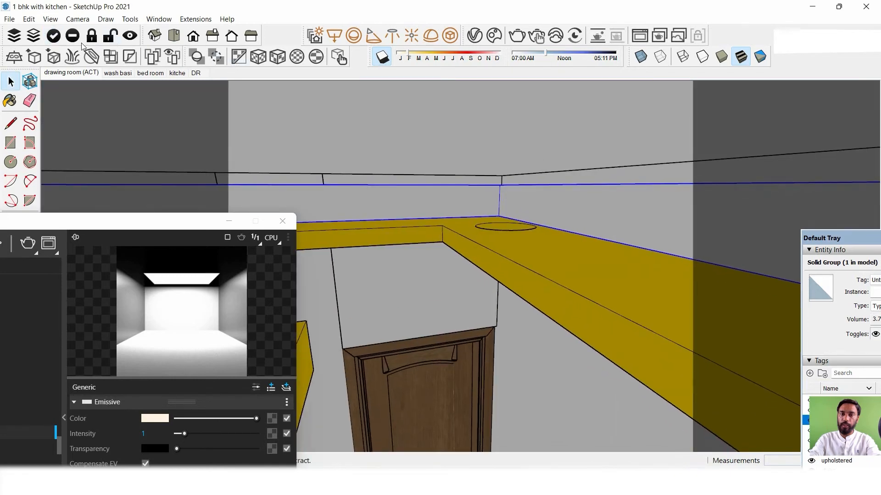
pyautogui.click(53, 35)
pyautogui.scroll(-5, 555, 225)
pyautogui.moveTo(555, 225); pyautogui.dragTo(503, 266, button='middle')
pyautogui.moveTo(173, 220); pyautogui.dragTo(319, 139)
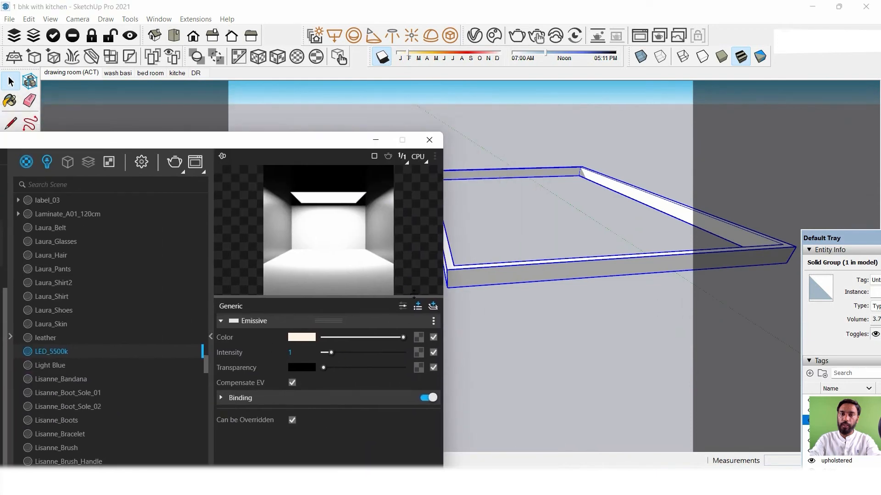
# - Apply the LED_5500k material to the isolated cove group and return to the drawing room scene
pyautogui.click(820, 289)
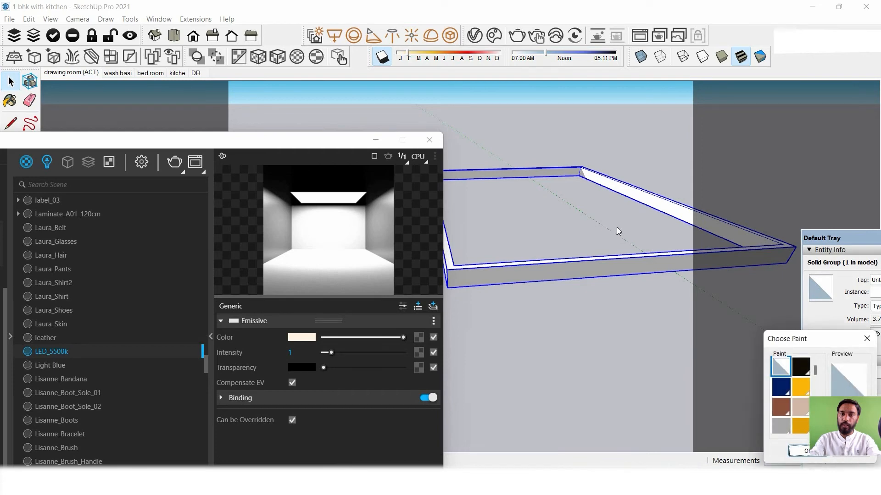
pyautogui.click(866, 340)
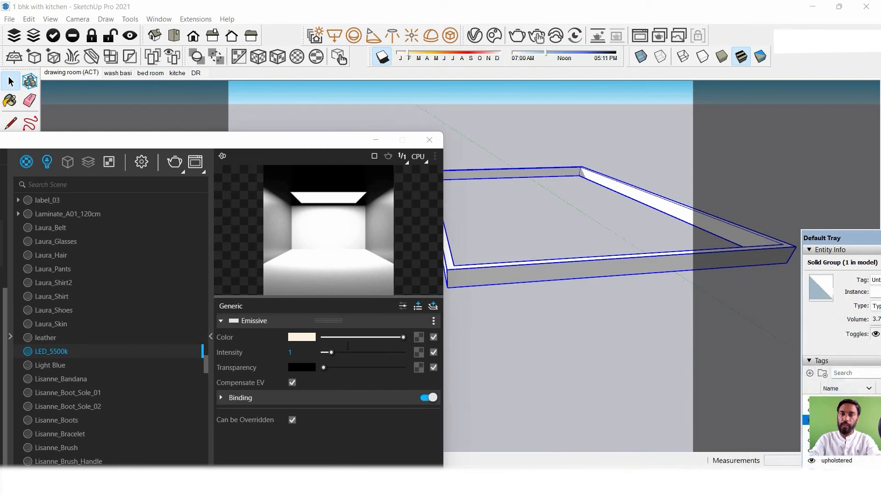
pyautogui.moveTo(534, 232); pyautogui.dragTo(481, 336)
pyautogui.rightClick(47, 354)
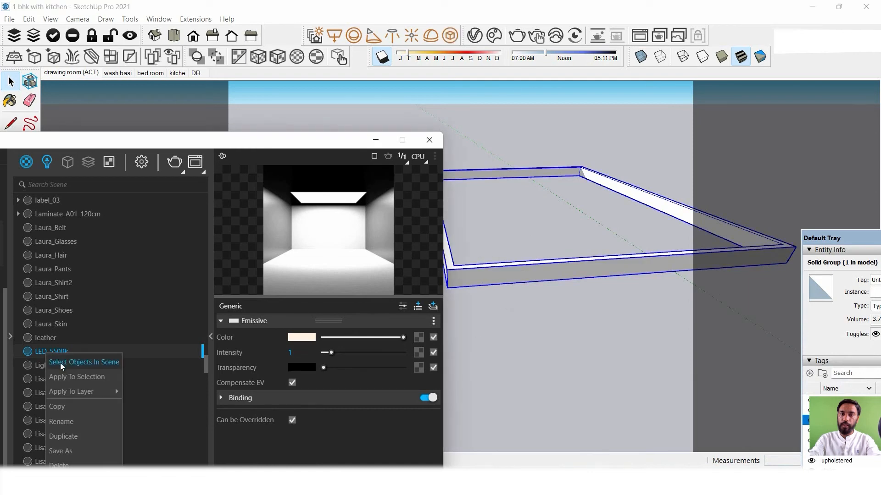
pyautogui.click(91, 377)
pyautogui.click(638, 281)
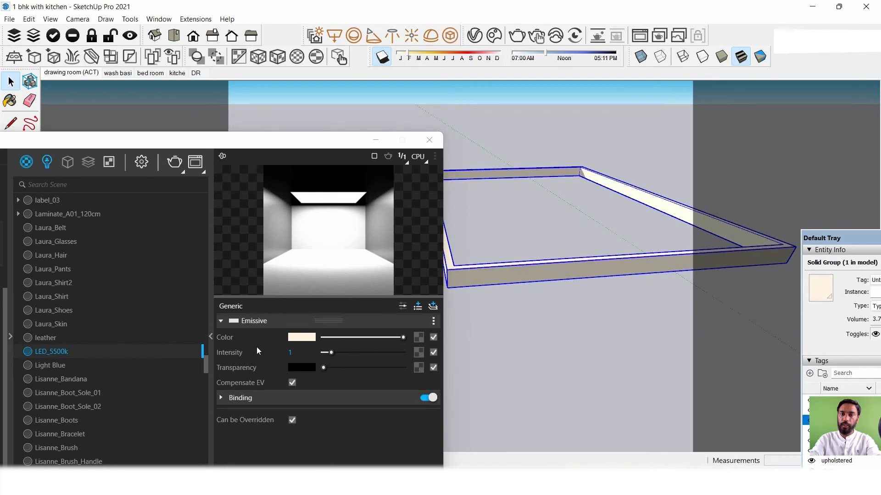
pyautogui.doubleClick(294, 352)
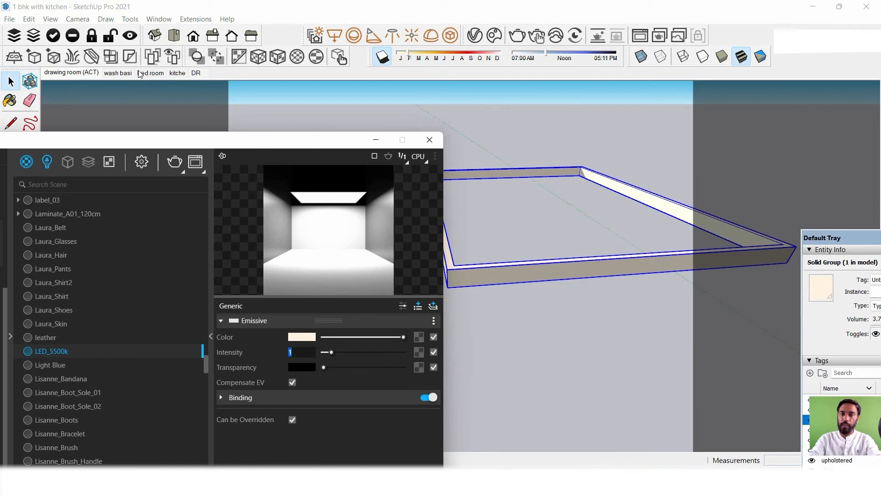
pyautogui.click(64, 73)
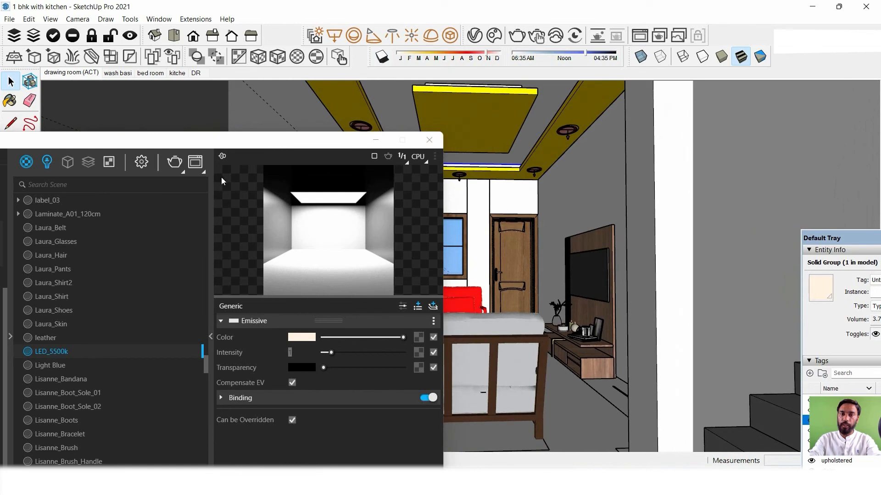
# - Test-render the drawing room in the V-Ray Frame Buffer, check the cove lighting and close the render window
pyautogui.click(195, 162)
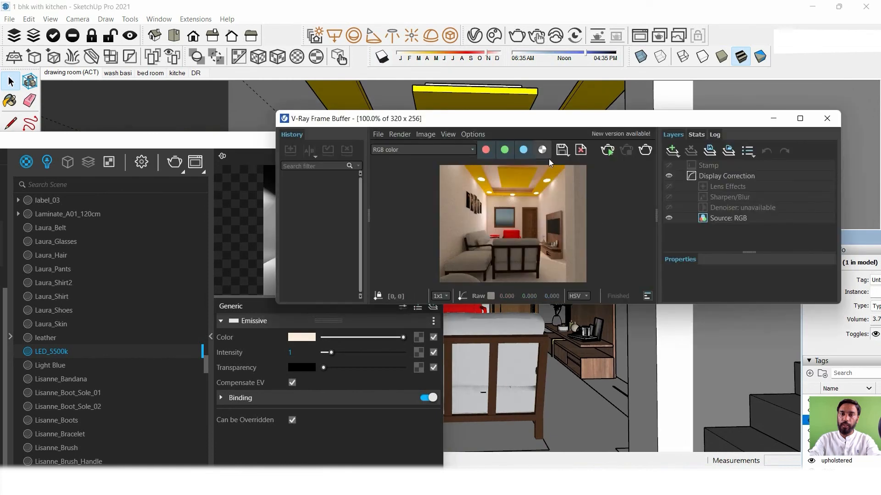
pyautogui.click(646, 150)
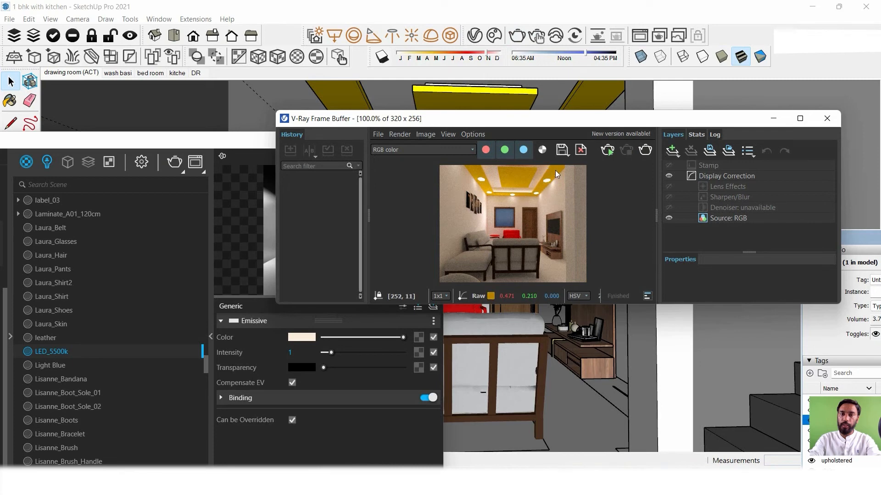
pyautogui.click(827, 119)
# - Apply the LED_5500k material to the white group above the yellow central ceiling panel and return to the drawing room scene
pyautogui.scroll(2, 485, 118)
pyautogui.moveTo(488, 118); pyautogui.dragTo(505, 161, button='middle')
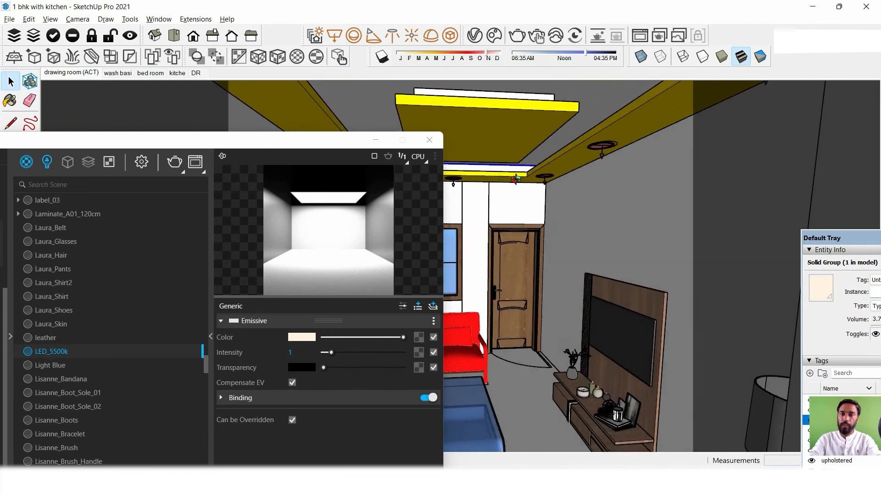
pyautogui.scroll(4, 536, 193)
pyautogui.moveTo(546, 184)
pyautogui.keyDown('shift'); pyautogui.mouseDown(button='middle')
pyautogui.moveTo(554, 220)
pyautogui.moveTo(557, 172)
pyautogui.mouseUp(button='middle'); pyautogui.keyUp('shift')
pyautogui.scroll(2, 549, 111)
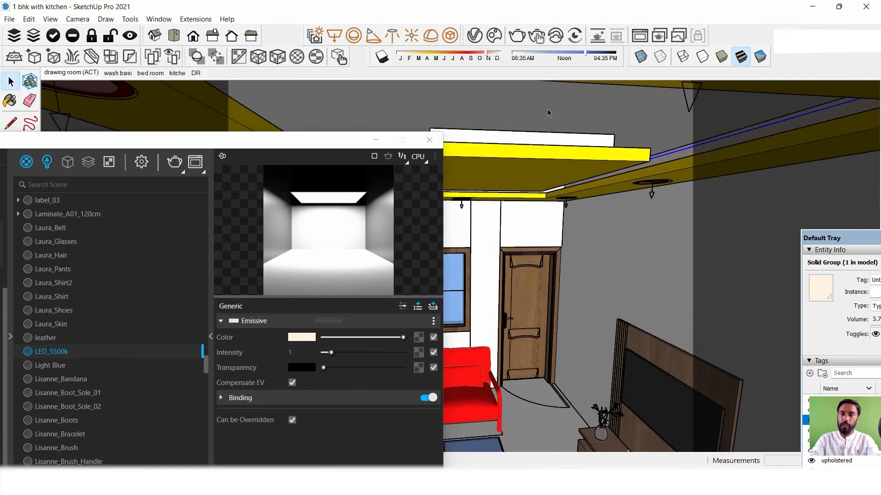
pyautogui.moveTo(530, 143); pyautogui.dragTo(564, 145, button='middle')
pyautogui.scroll(1, 525, 145)
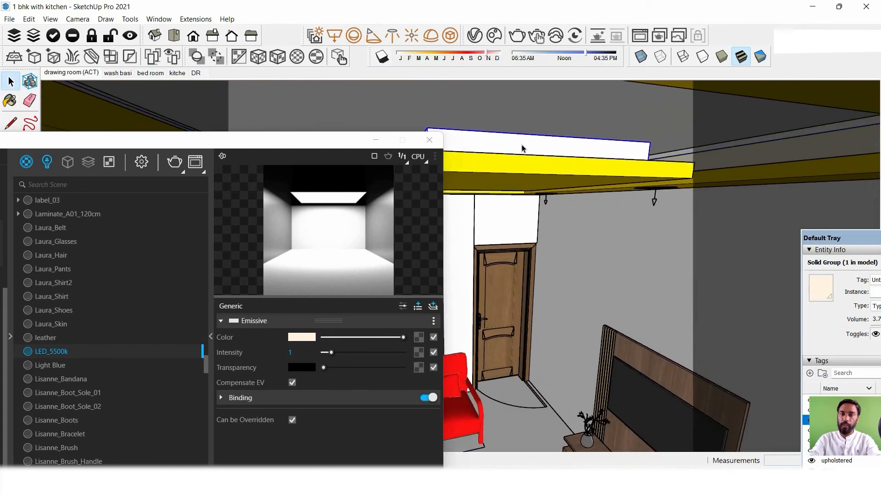
pyautogui.click(522, 147)
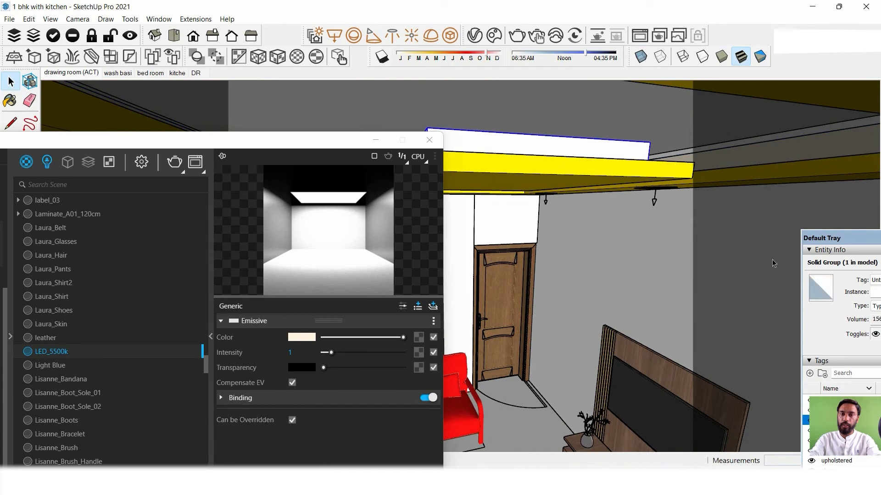
pyautogui.rightClick(48, 354)
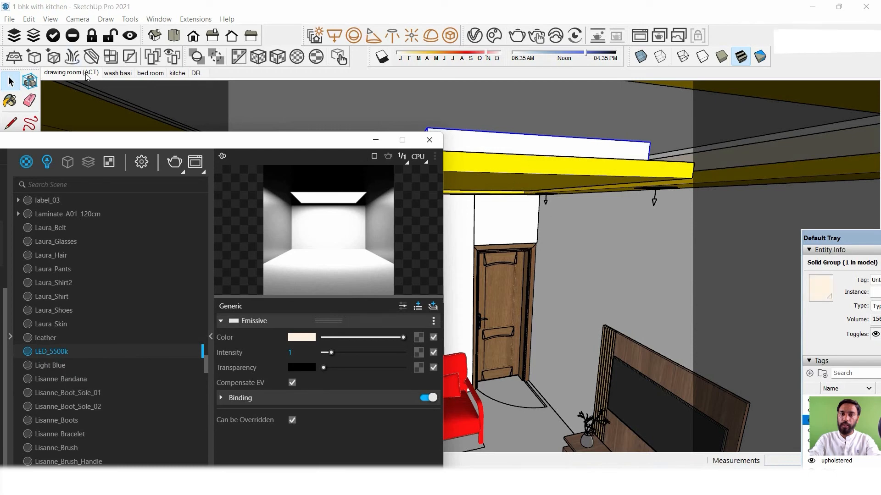
pyautogui.click(87, 77)
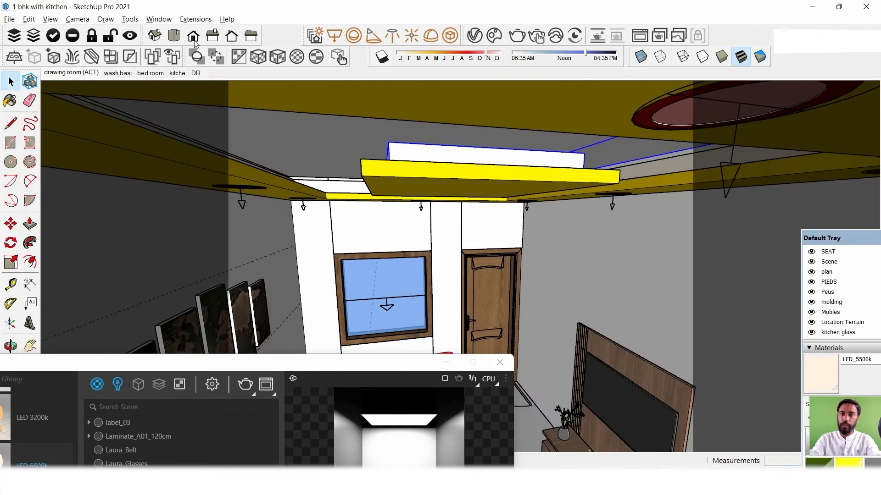
# - Bring the full room back, select the inner and outer ceiling cove frames and isolate them
pyautogui.scroll(-2, 571, 164)
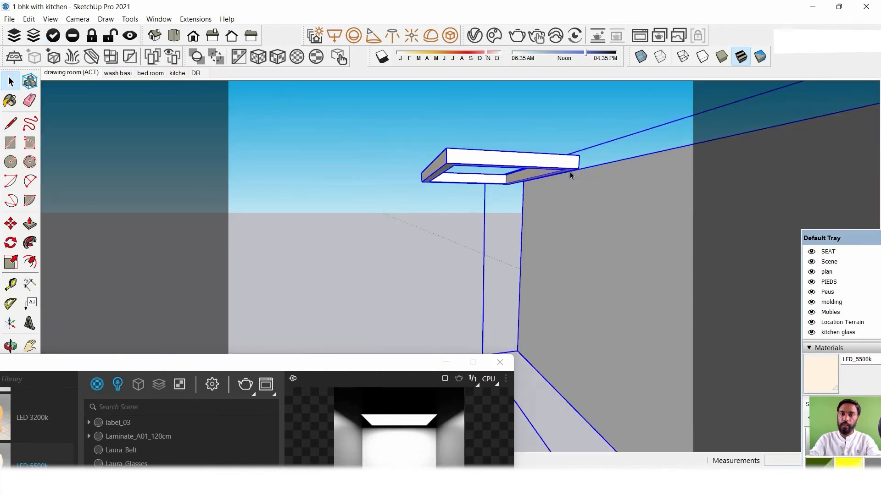
pyautogui.click(579, 127)
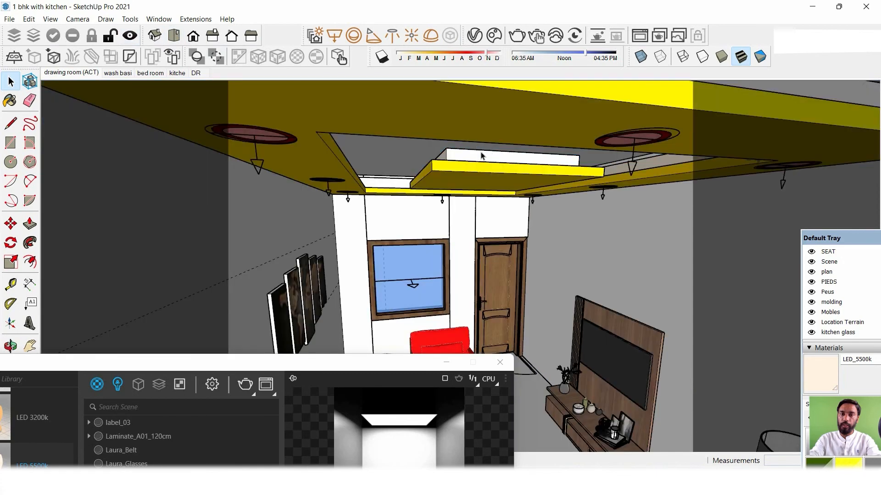
pyautogui.scroll(3, 398, 169)
pyautogui.moveTo(394, 189); pyautogui.dragTo(394, 196, button='middle')
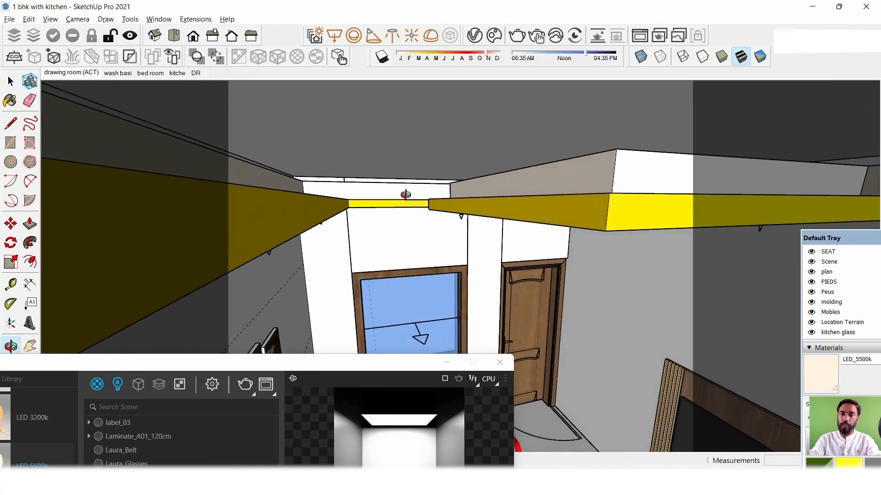
pyautogui.click(538, 183)
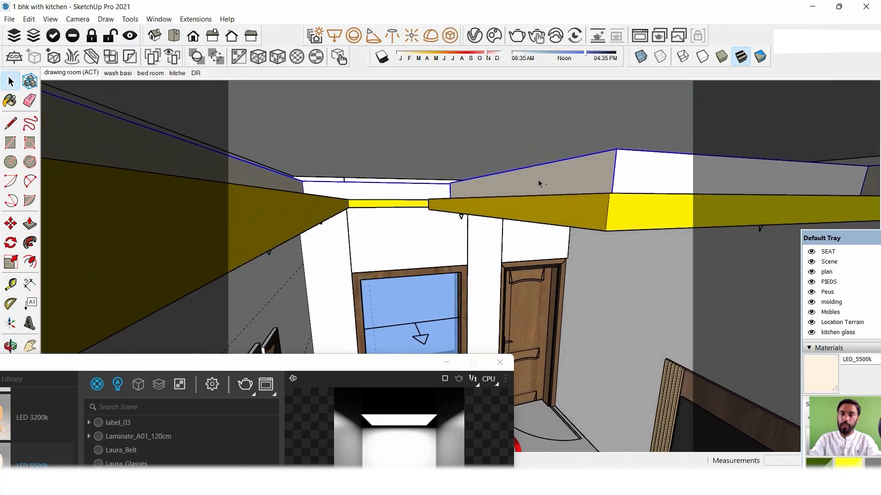
pyautogui.click(58, 36)
pyautogui.scroll(-6, 492, 198)
pyautogui.moveTo(494, 198); pyautogui.dragTo(463, 151, button='middle')
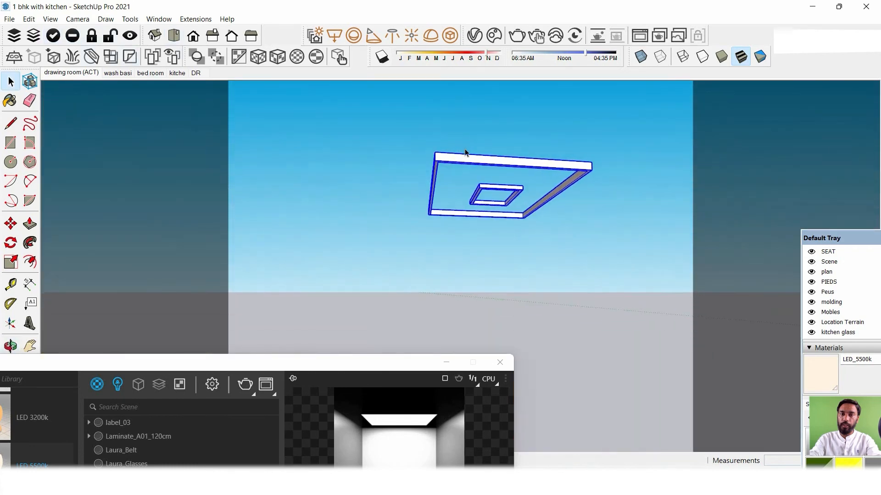
pyautogui.scroll(5, 505, 146)
pyautogui.scroll(-3, 526, 262)
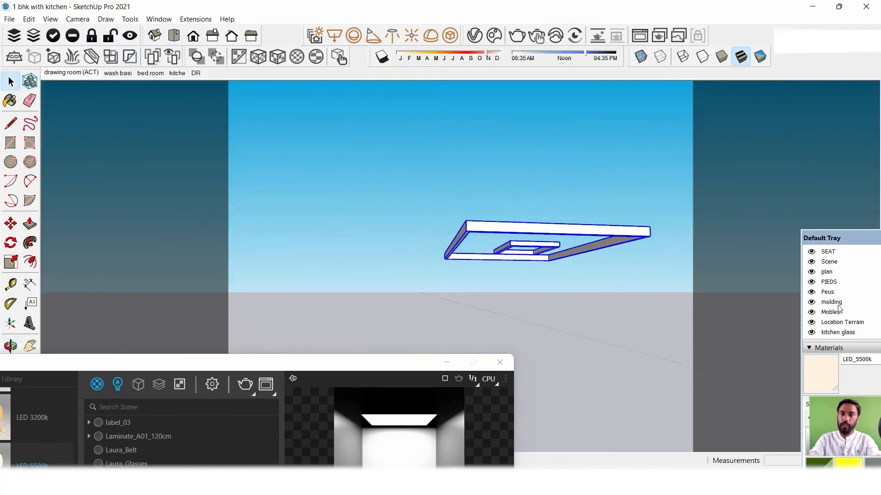
# - Paint the isolated cove frames with the dark red Color A08 from the Colors collection
pyautogui.moveTo(839, 235); pyautogui.dragTo(738, 76)
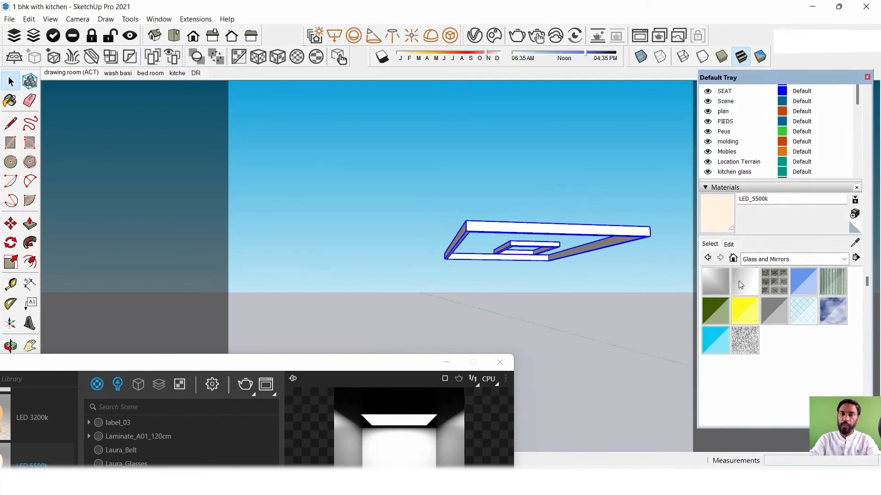
pyautogui.click(779, 260)
pyautogui.click(775, 299)
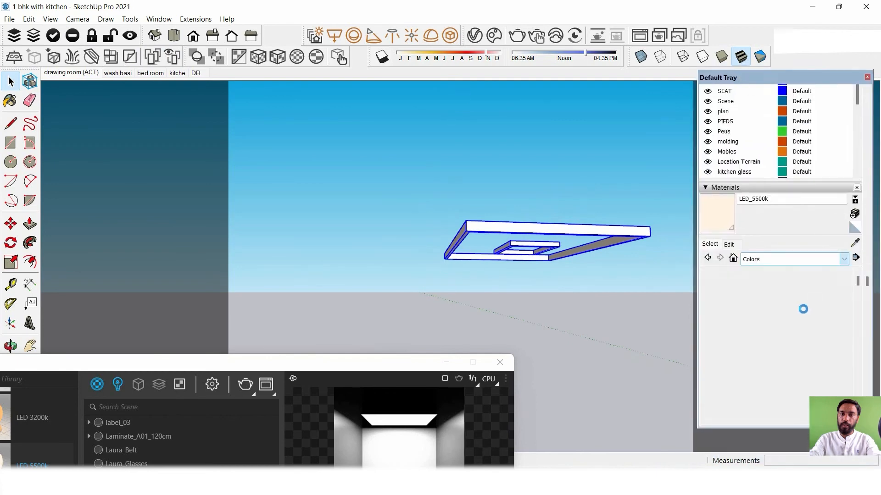
pyautogui.click(774, 311)
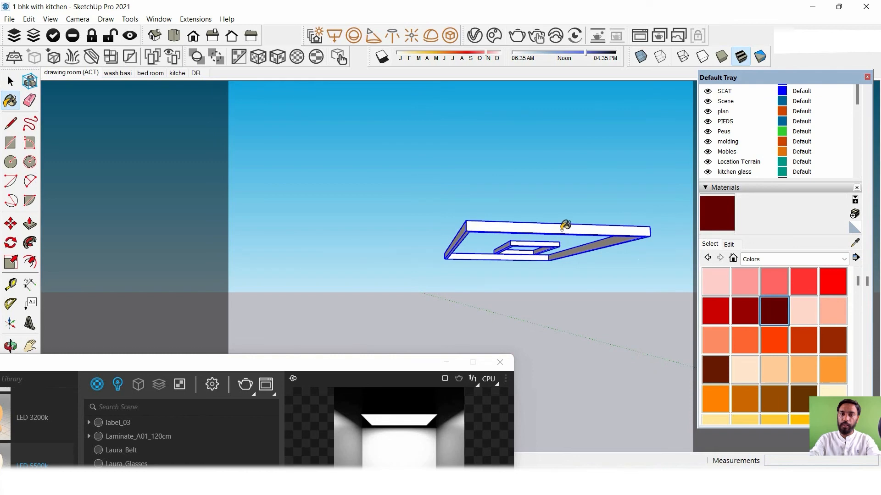
pyautogui.click(564, 226)
# - Close the V-Ray Asset Editor and draw a rectangle light on the outer face of the inner cove frame's short side
pyautogui.scroll(3, 535, 241)
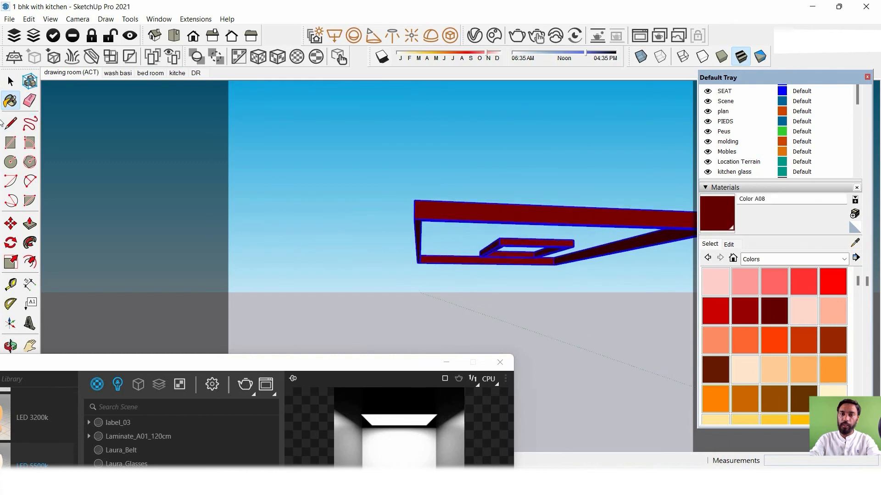
pyautogui.moveTo(350, 207); pyautogui.dragTo(563, 216, button='middle')
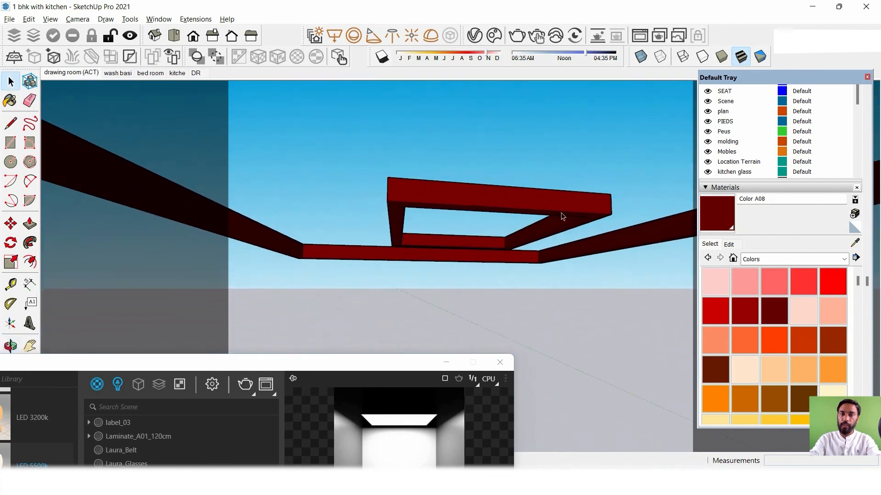
pyautogui.moveTo(244, 365); pyautogui.dragTo(375, 187)
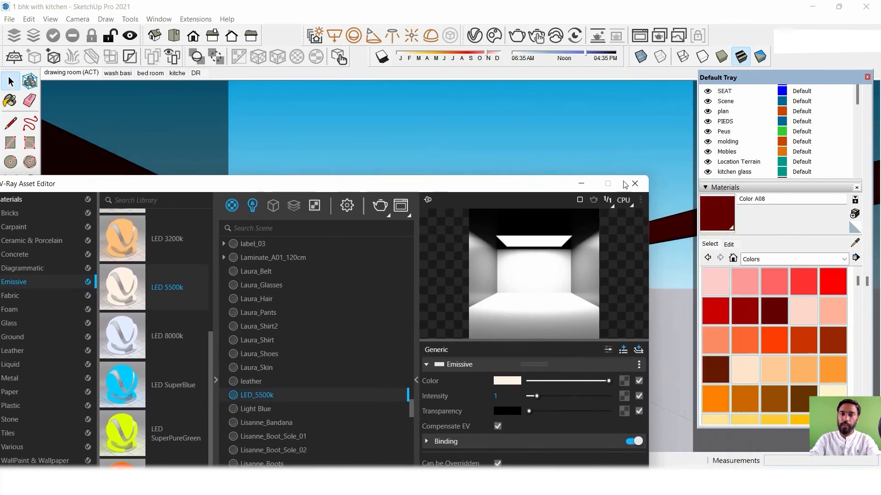
pyautogui.click(627, 185)
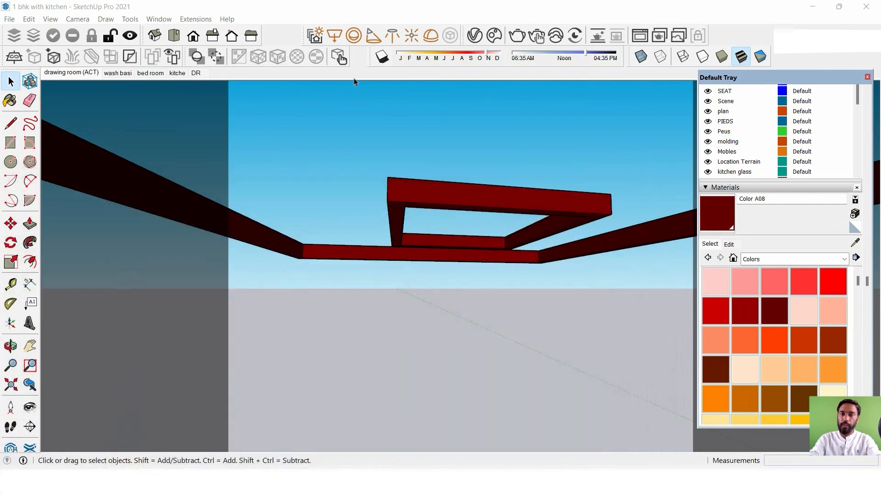
pyautogui.click(334, 35)
pyautogui.click(388, 179)
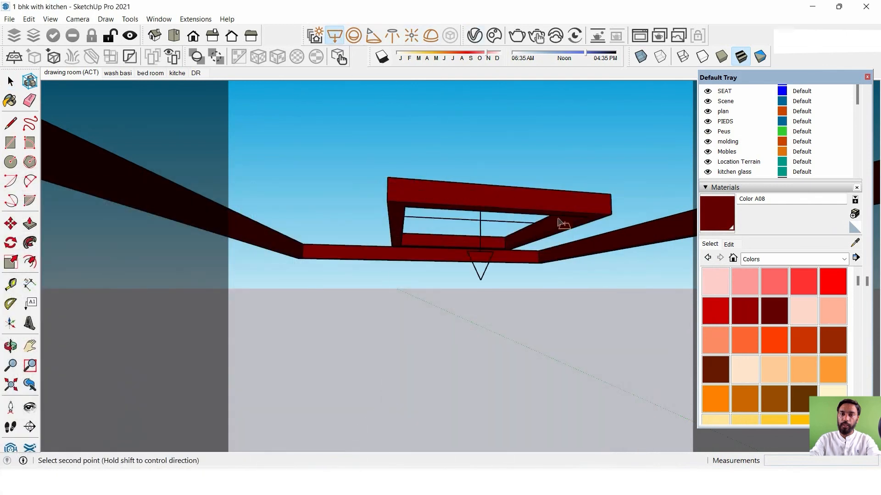
pyautogui.click(541, 215)
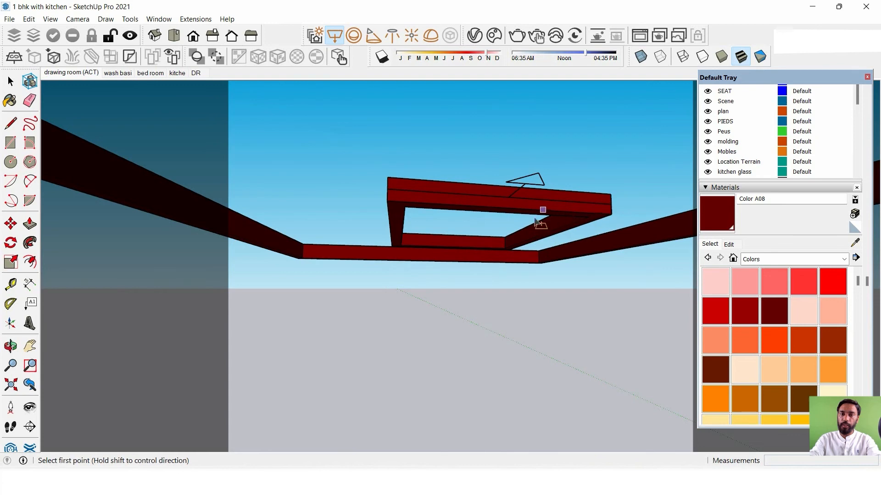
# - Draw a second rectangle light covering the adjacent long outer face of the inner cove frame
pyautogui.moveTo(541, 215); pyautogui.dragTo(410, 196, button='middle')
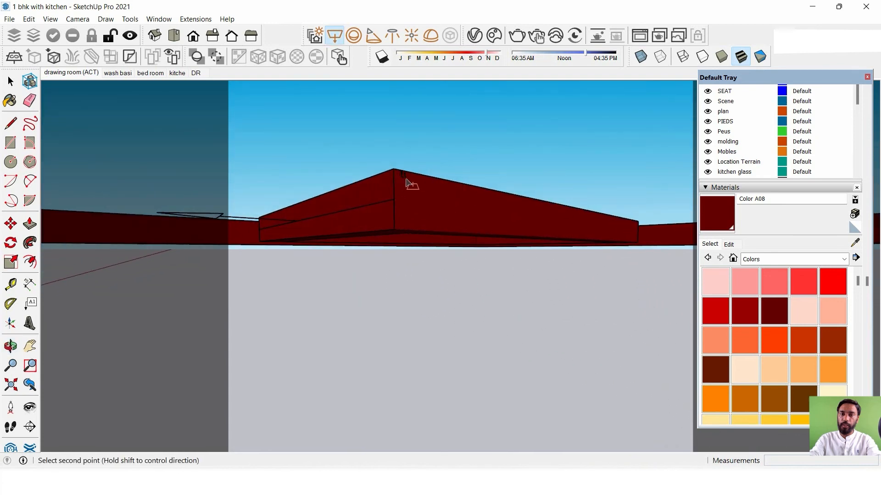
pyautogui.click(393, 169)
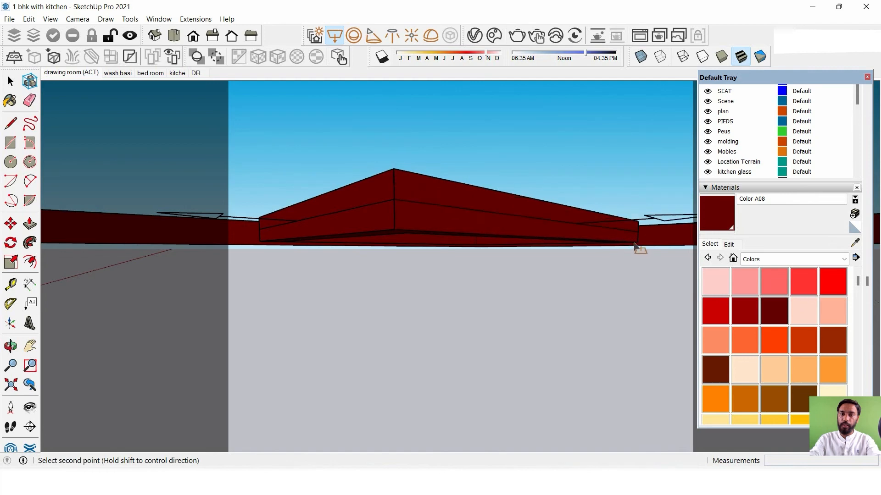
pyautogui.click(639, 249)
# - Draw a rectangle light along the inward-facing short side of the outer cove frame
pyautogui.moveTo(545, 240); pyautogui.dragTo(285, 251, button='middle')
pyautogui.click(284, 251)
pyautogui.click(546, 244)
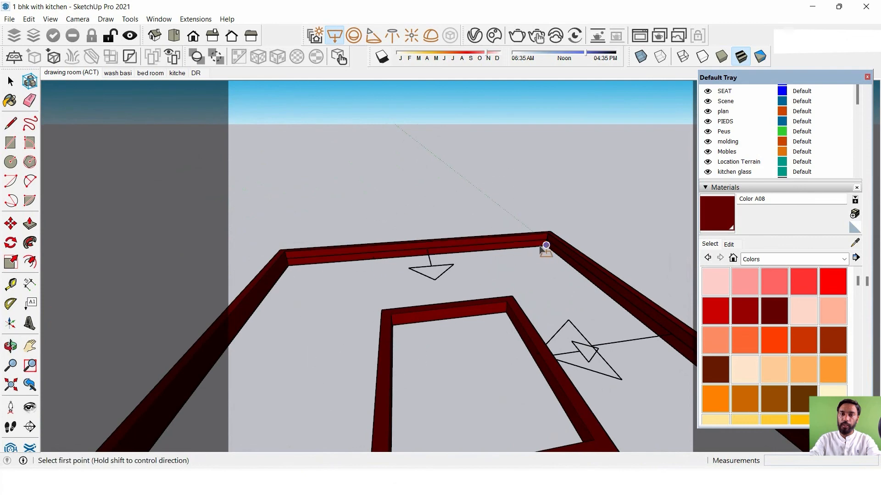
pyautogui.click(11, 82)
pyautogui.moveTo(257, 197); pyautogui.dragTo(752, 270, button='middle')
pyautogui.scroll(2, 513, 251)
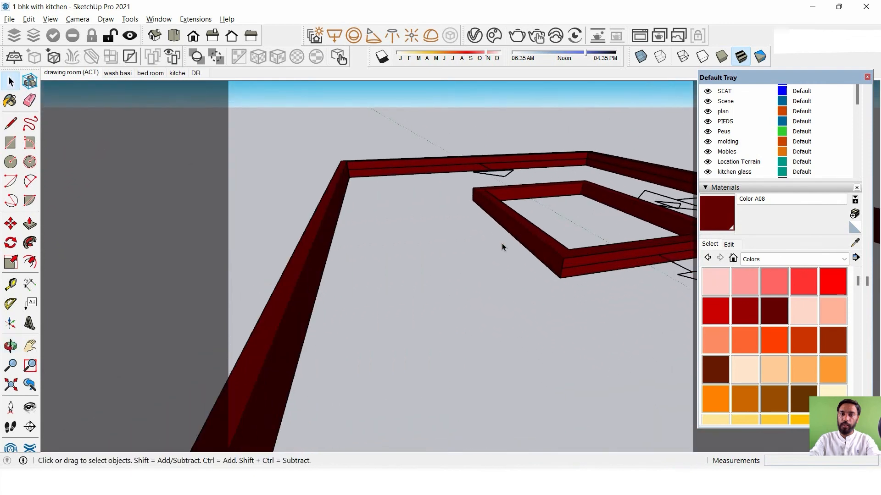
pyautogui.moveTo(501, 244); pyautogui.dragTo(546, 229, button='middle')
pyautogui.click(10, 143)
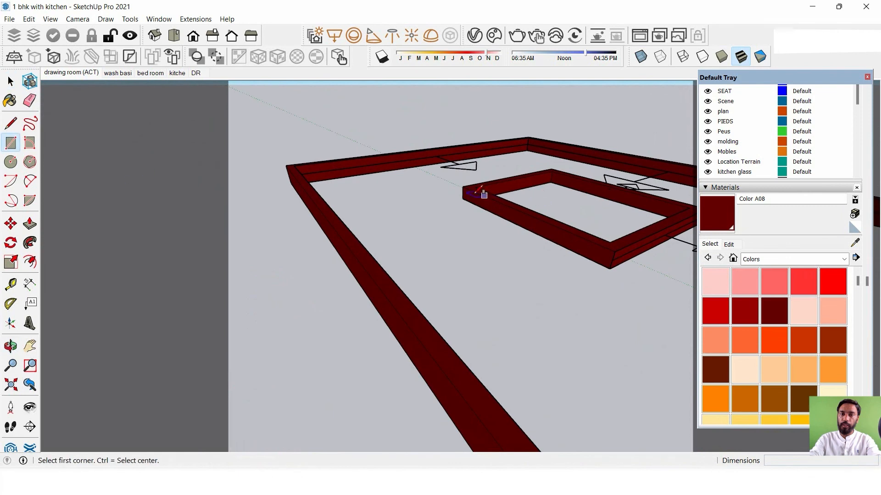
pyautogui.click(462, 186)
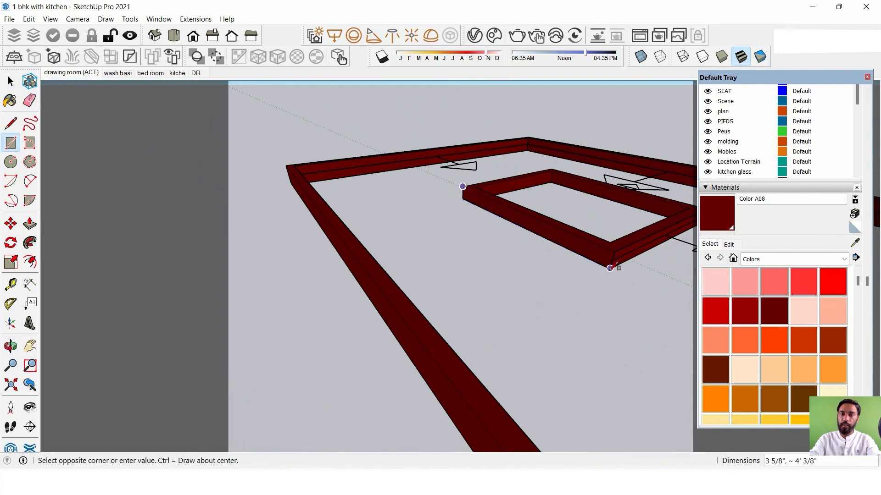
pyautogui.click(610, 257)
pyautogui.scroll(5, 583, 232)
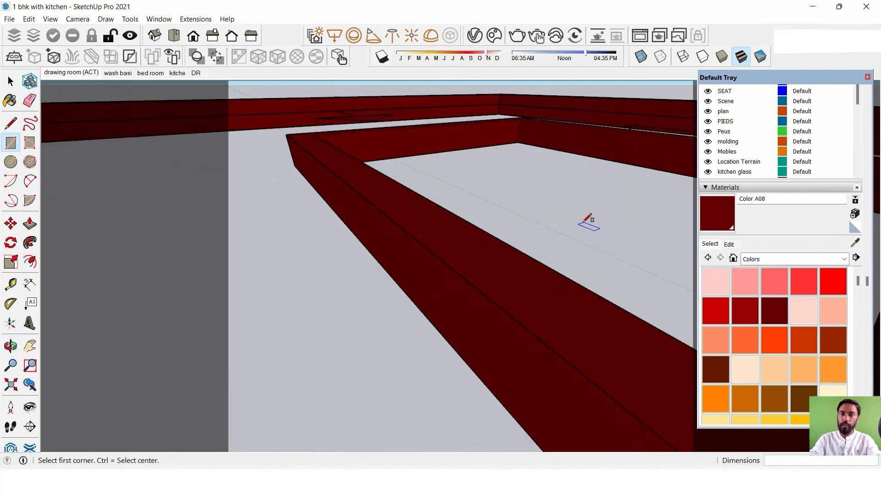
pyautogui.scroll(-1, 550, 246)
pyautogui.scroll(-5, 542, 241)
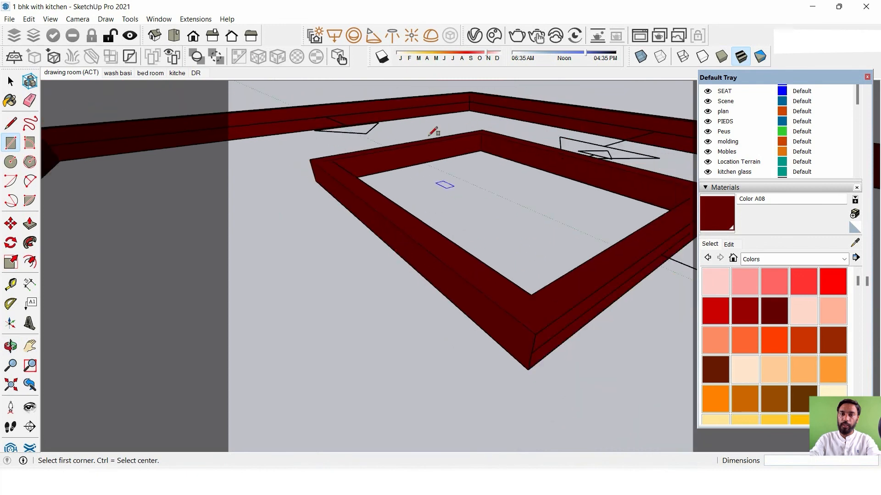
# - Draw a rectangle light over the uncovered long outer face of the inner cove frame
pyautogui.click(335, 36)
pyautogui.click(310, 164)
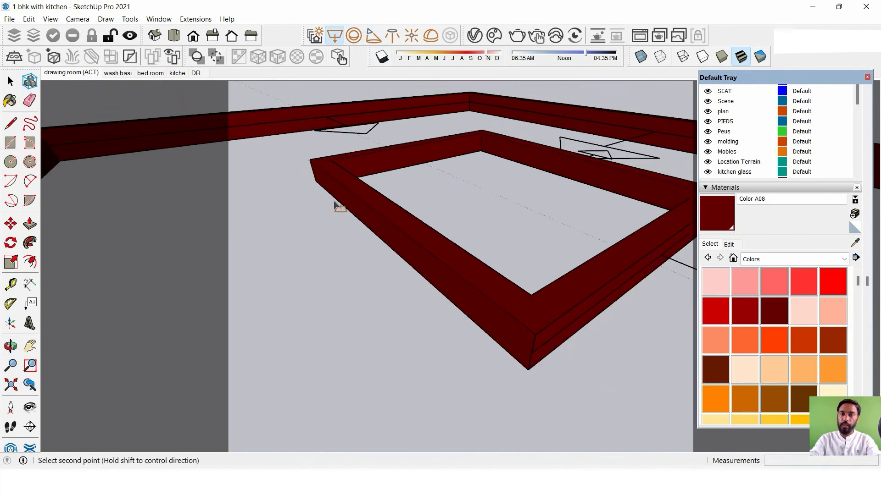
pyautogui.click(527, 367)
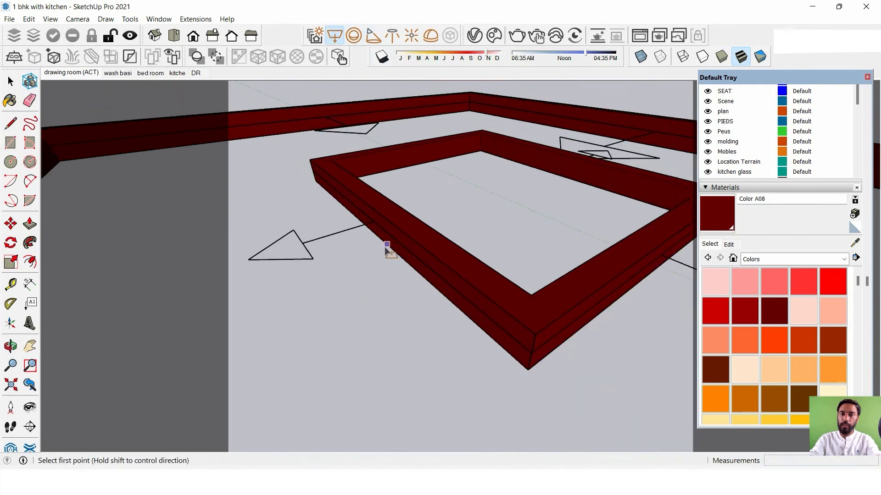
# - Set the intensity of the rectangle light last drawn on the inner cove frame's long outer face to 5 in the V-Ray Asset Editor
pyautogui.scroll(-2, 387, 245)
pyautogui.moveTo(388, 248); pyautogui.dragTo(372, 240, button='middle')
pyautogui.moveTo(412, 215); pyautogui.dragTo(460, 212, button='middle')
pyautogui.click(11, 81)
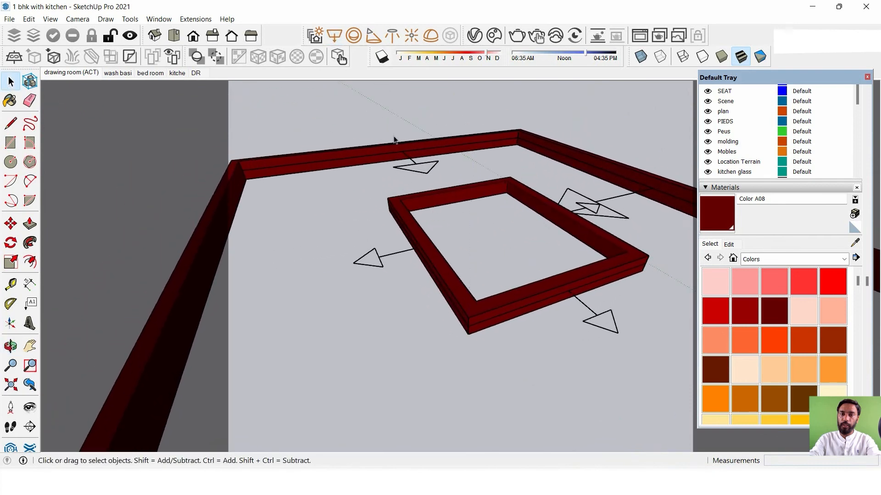
pyautogui.click(368, 260)
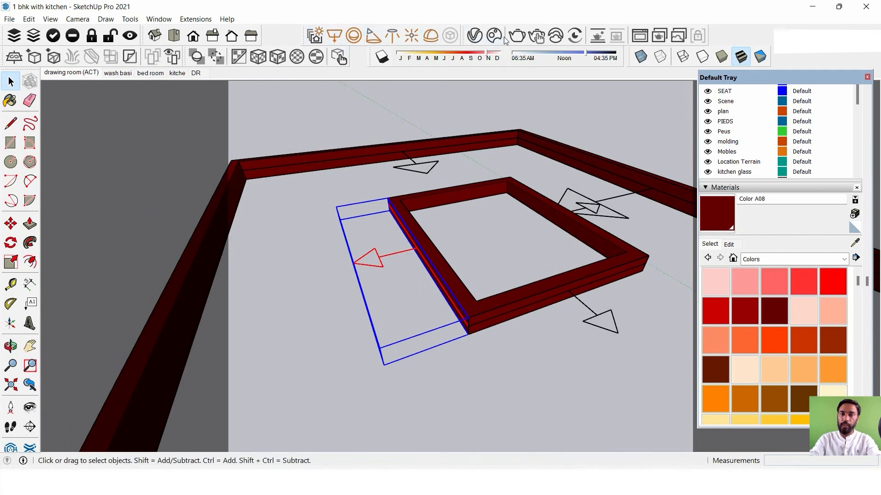
pyautogui.click(474, 36)
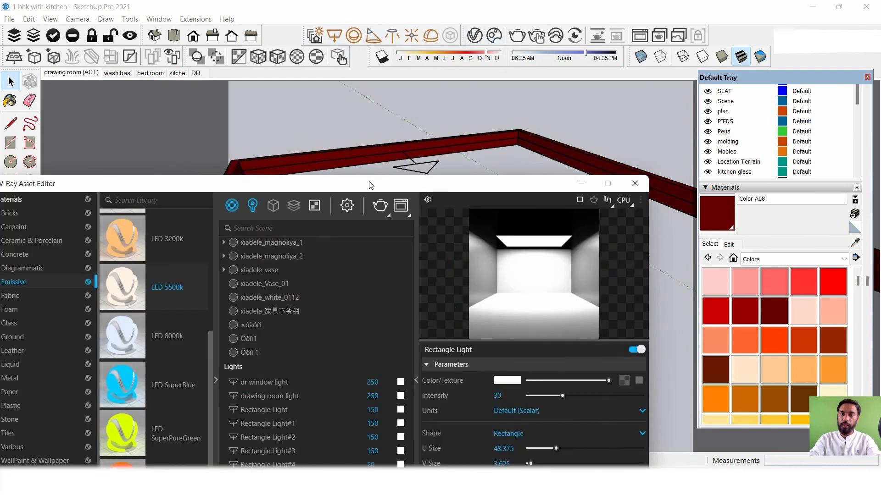
pyautogui.moveTo(370, 185); pyautogui.dragTo(429, 21)
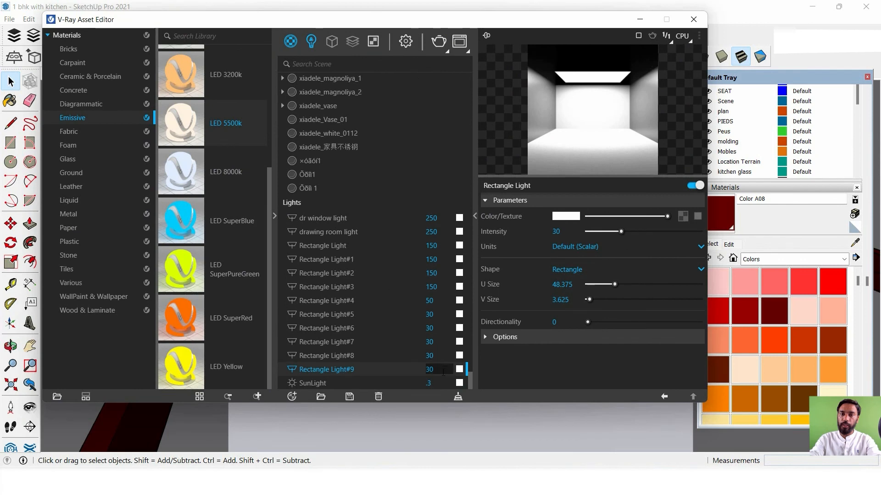
pyautogui.write('5')
pyautogui.press('Return')
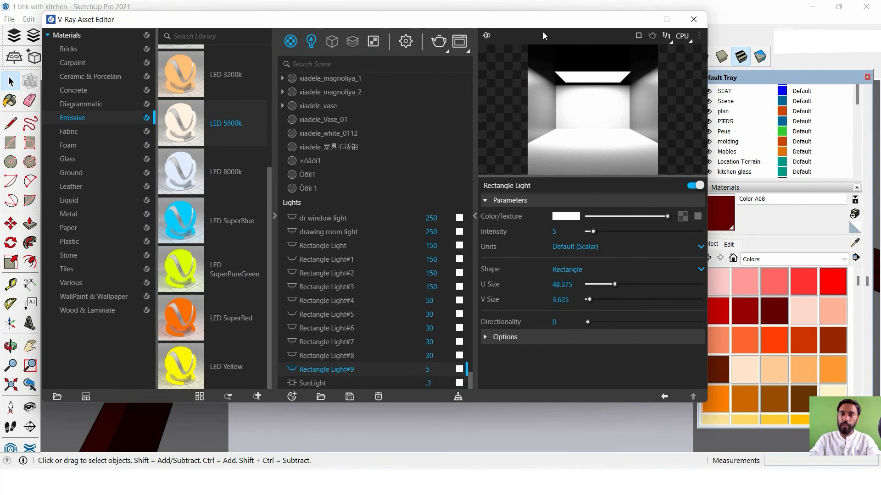
# - Set the intensity of Rectangle Light#7 on the outer cove frame's long side to 5
pyautogui.moveTo(543, 20)
pyautogui.mouseDown()
pyautogui.moveTo(429, 158)
pyautogui.moveTo(359, 308)
pyautogui.moveTo(454, 84)
pyautogui.mouseUp()
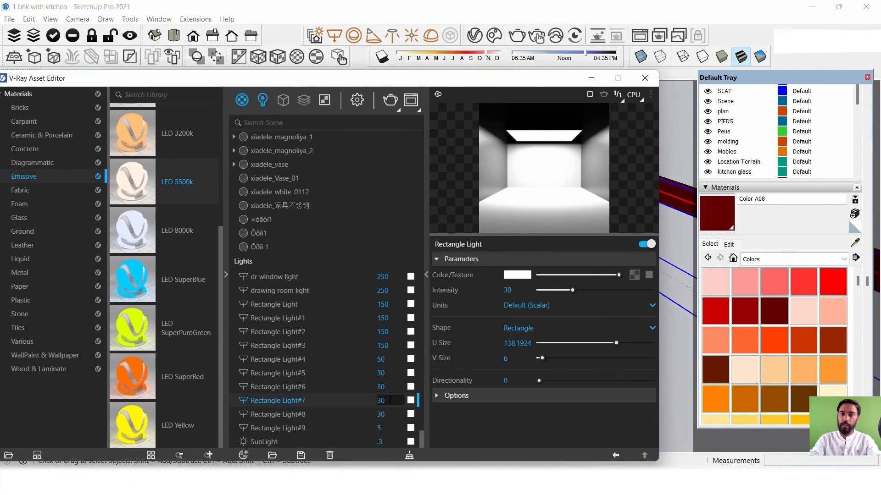
pyautogui.write('5')
pyautogui.press('Return')
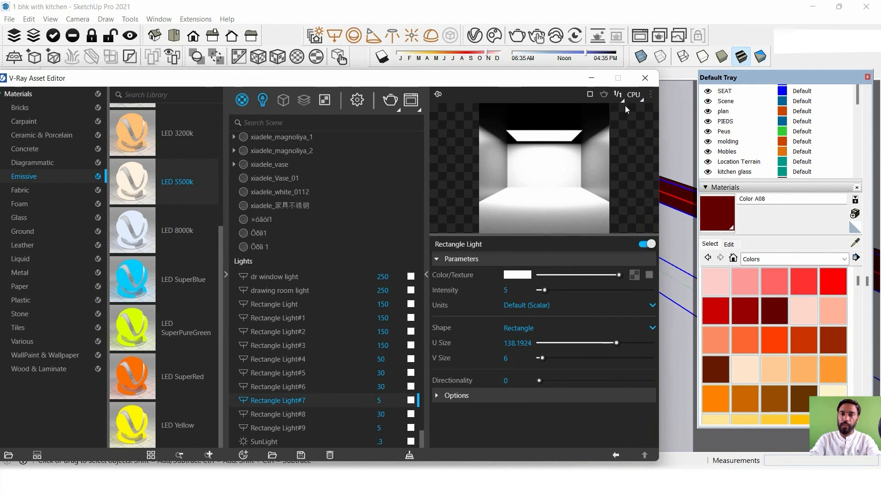
# - Set the intensity of Rectangle Light#8 on the outer cove frame's short side to 5 and close the Asset Editor
pyautogui.moveTo(532, 87); pyautogui.dragTo(446, 302)
pyautogui.click(422, 173)
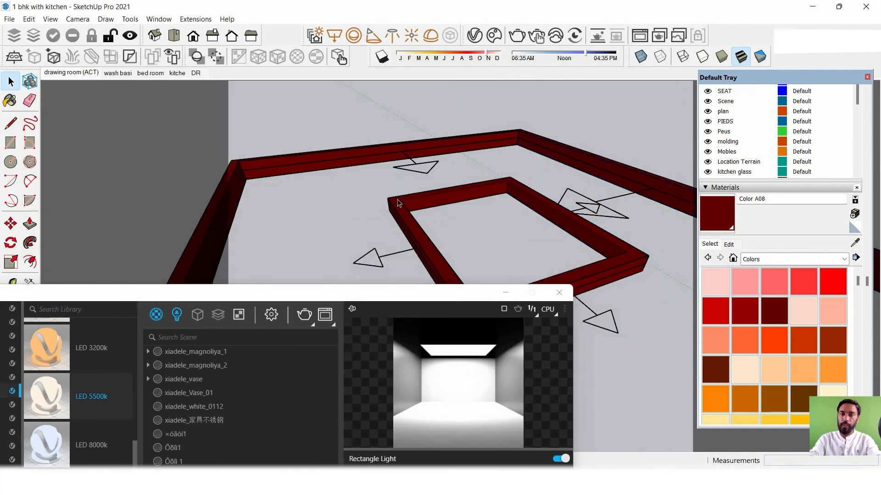
pyautogui.click(409, 176)
pyautogui.doubleClick(345, 294)
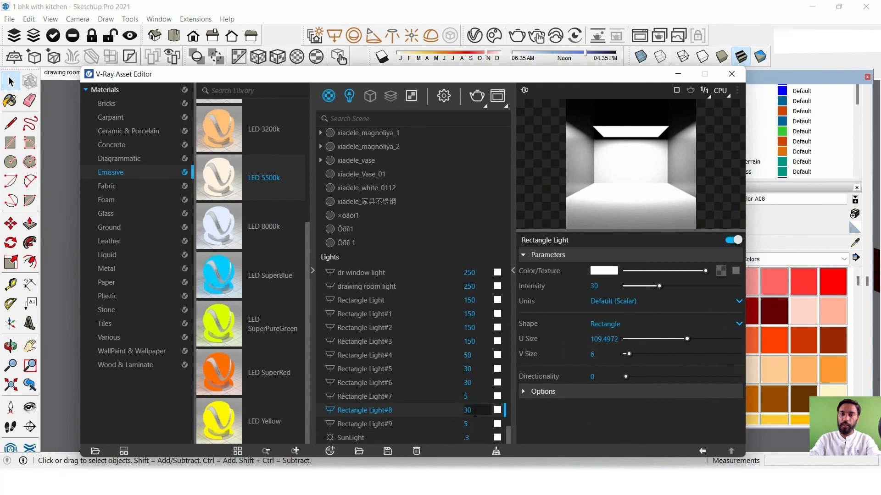
pyautogui.press('Return')
pyautogui.click(732, 74)
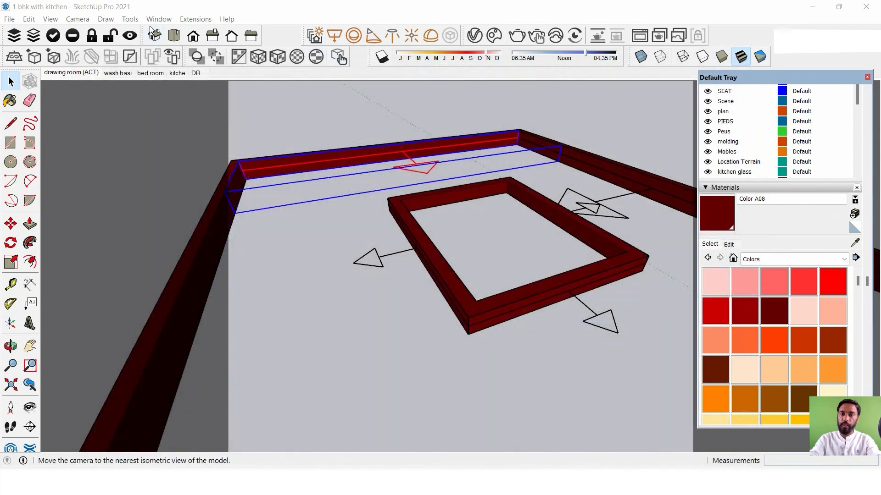
# - Return to the drawing room scene and run a test render from the V-Ray Frame Buffer
pyautogui.click(143, 72)
pyautogui.click(56, 73)
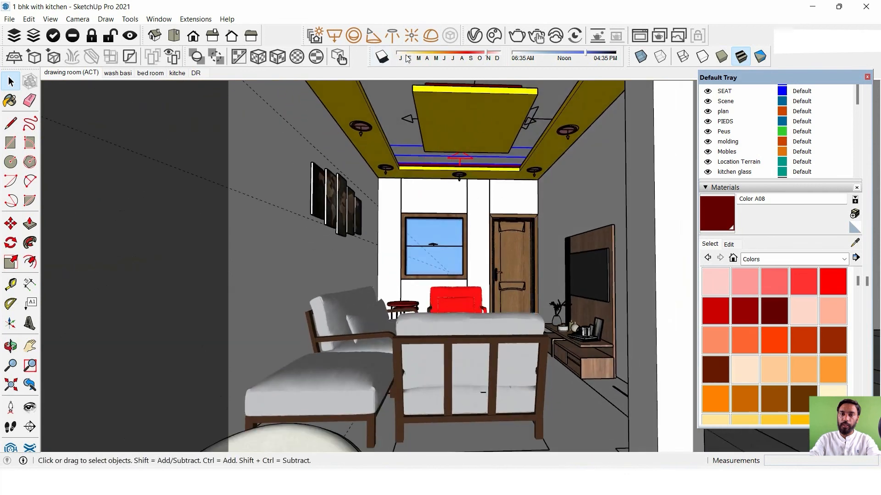
pyautogui.click(475, 35)
pyautogui.click(495, 100)
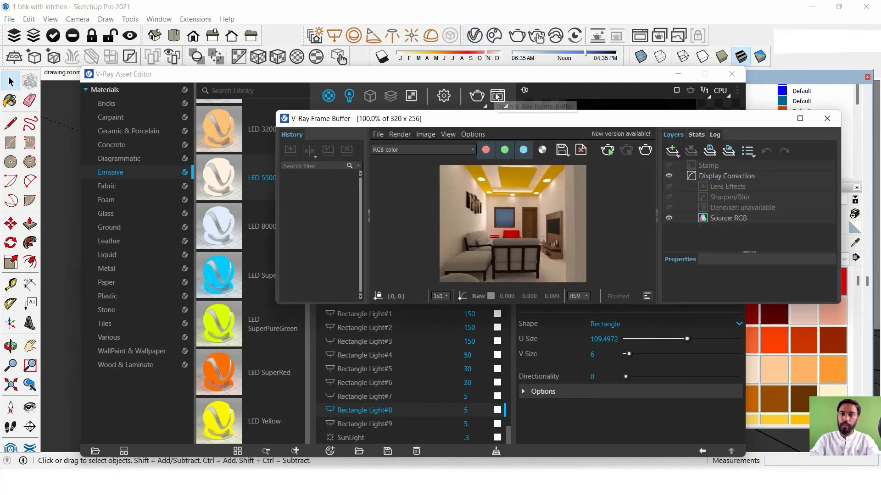
pyautogui.click(645, 151)
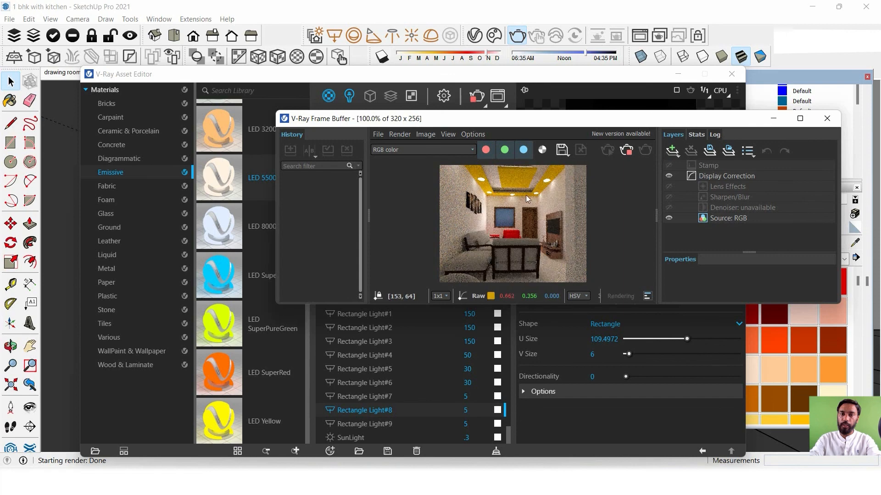
# - Close the V-Ray Frame Buffer and set the intensity of Rectangle Light#8 on the outer cove frame to 20
pyautogui.click(826, 118)
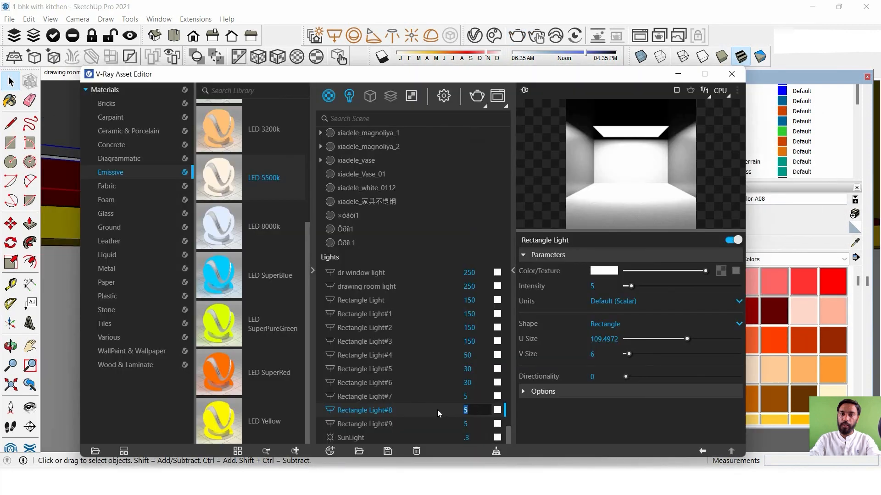
pyautogui.write('20')
pyautogui.press('Return')
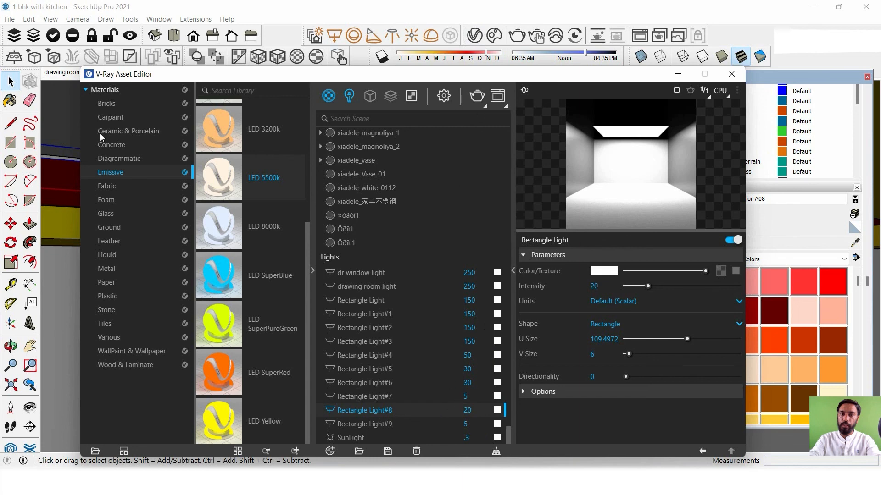
# - Return to the drawing room scene and reopen the V-Ray Frame Buffer for another test render
pyautogui.click(54, 77)
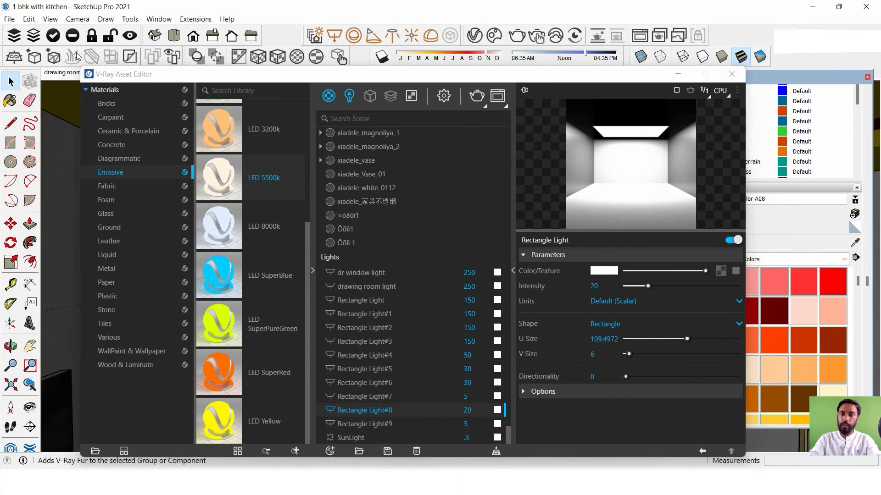
pyautogui.click(497, 96)
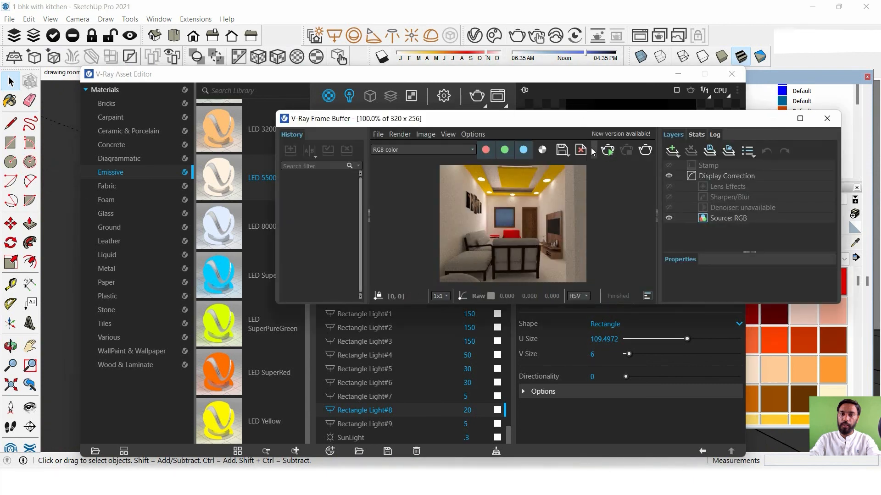